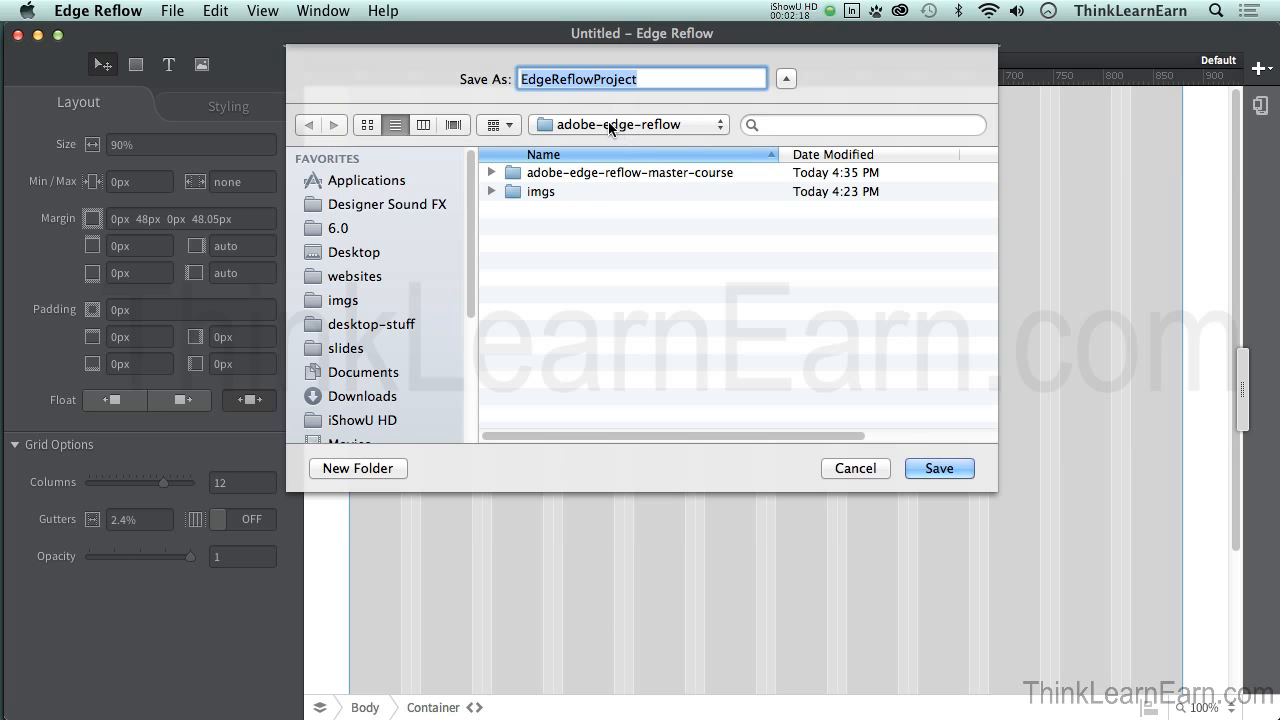
- Create a folder named client-comp_v1 inside websites/adobe-edge-reflow as the save location
{"action": "left_click", "coordinate": [593, 124]}
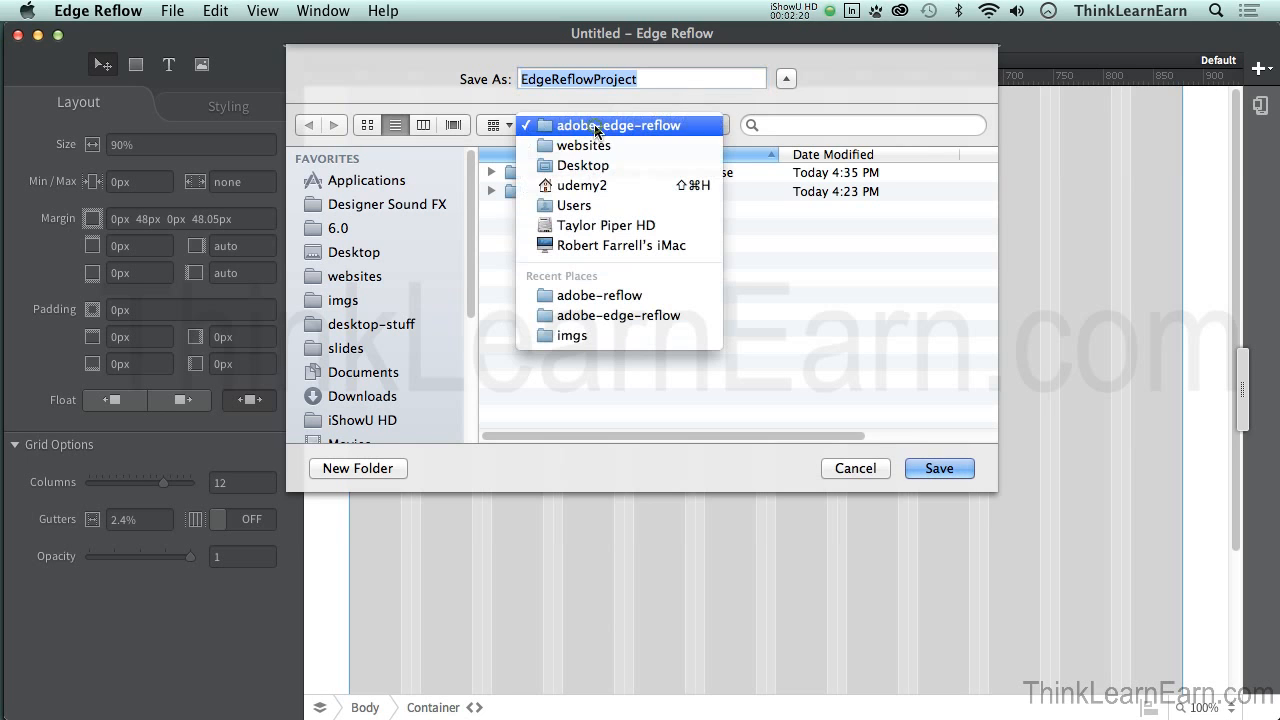
{"action": "left_click", "coordinate": [599, 143]}
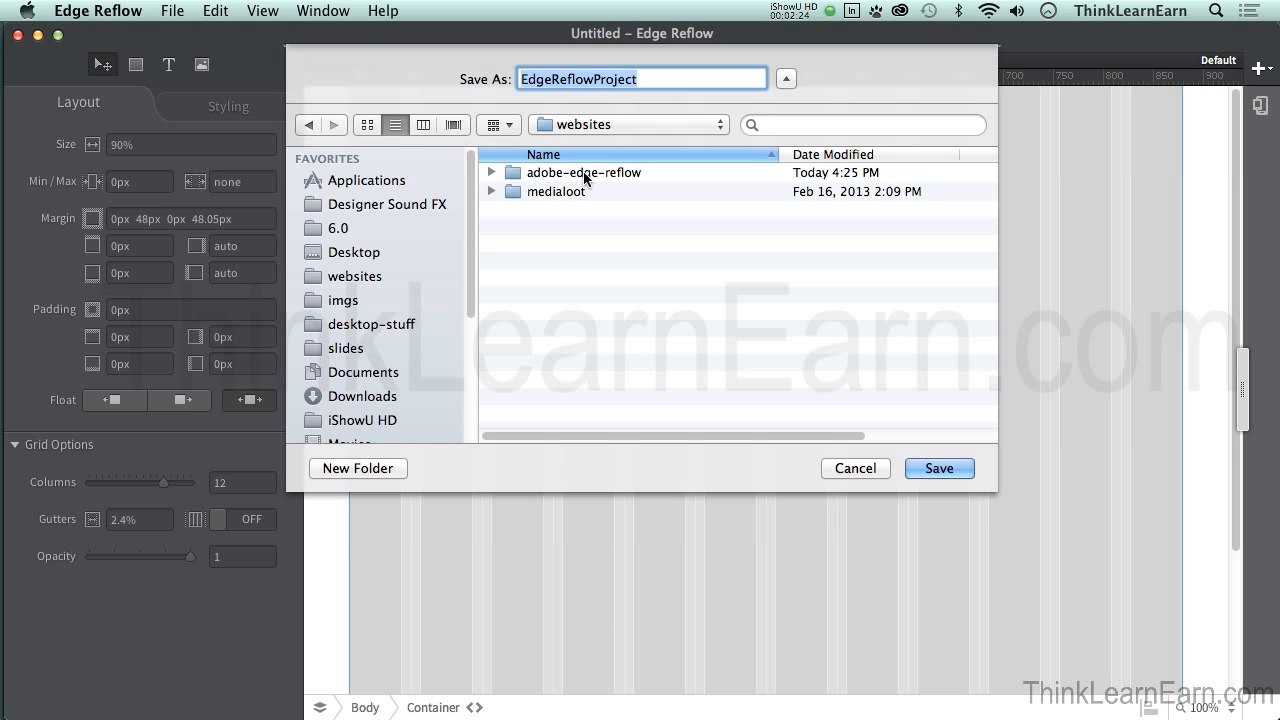
{"action": "double_click", "coordinate": [584, 174]}
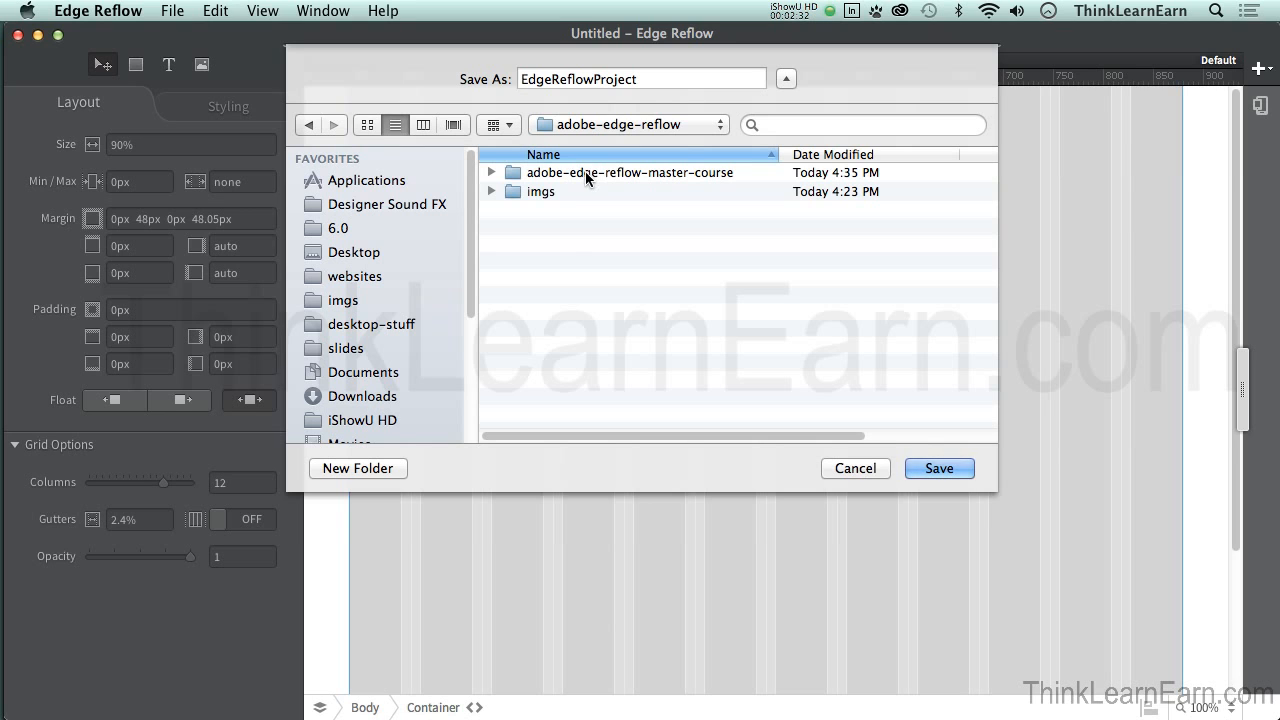
{"action": "left_click", "coordinate": [370, 467]}
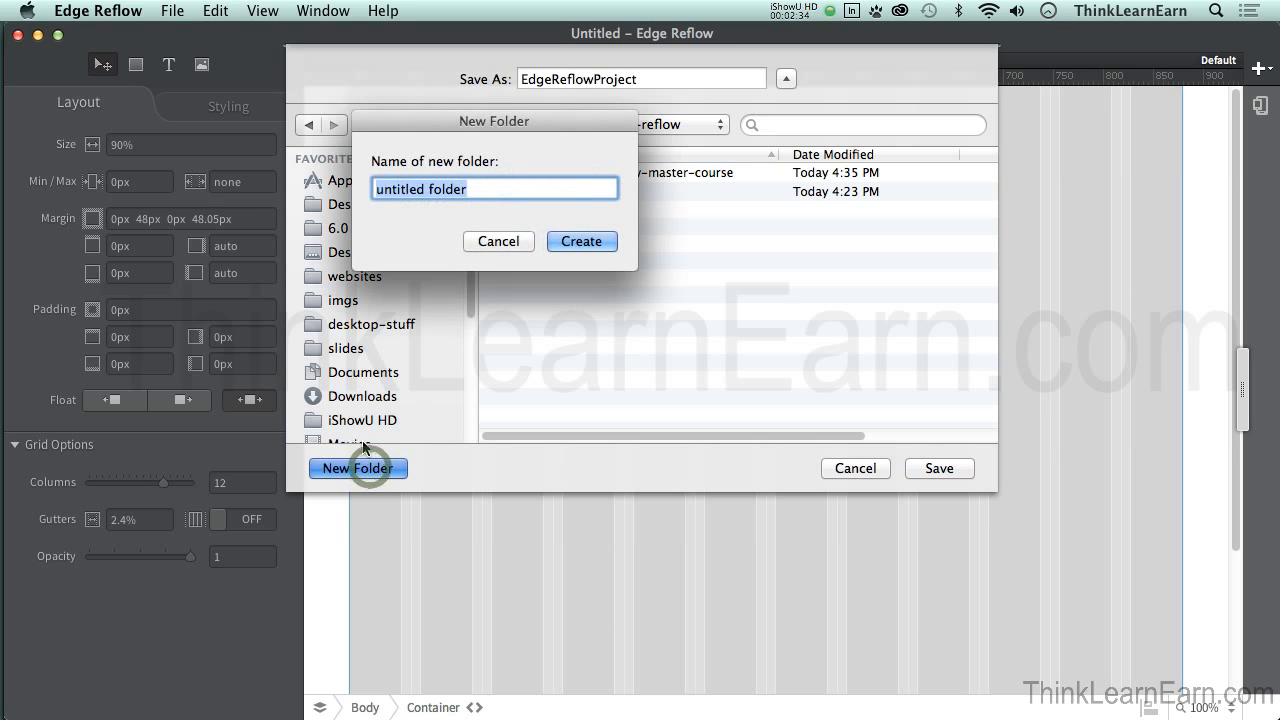
{"action": "type", "text": "clinet-comp_"}
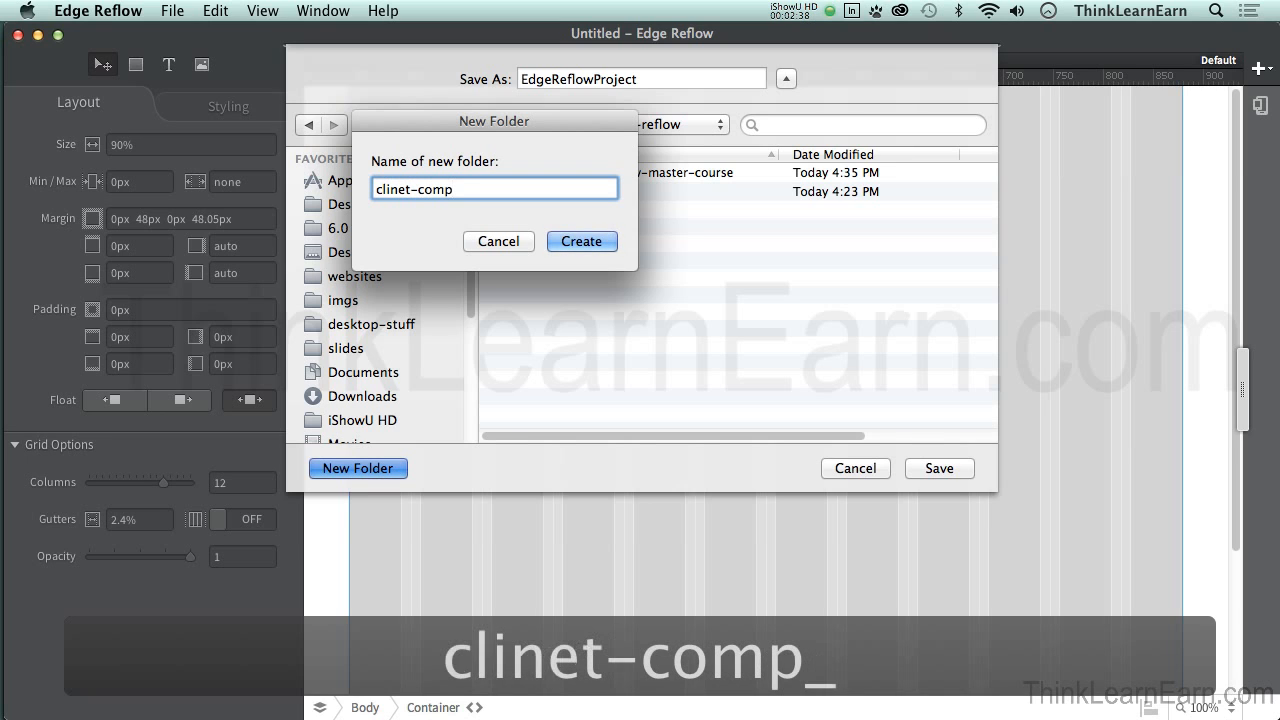
{"action": "type", "text": "v1"}
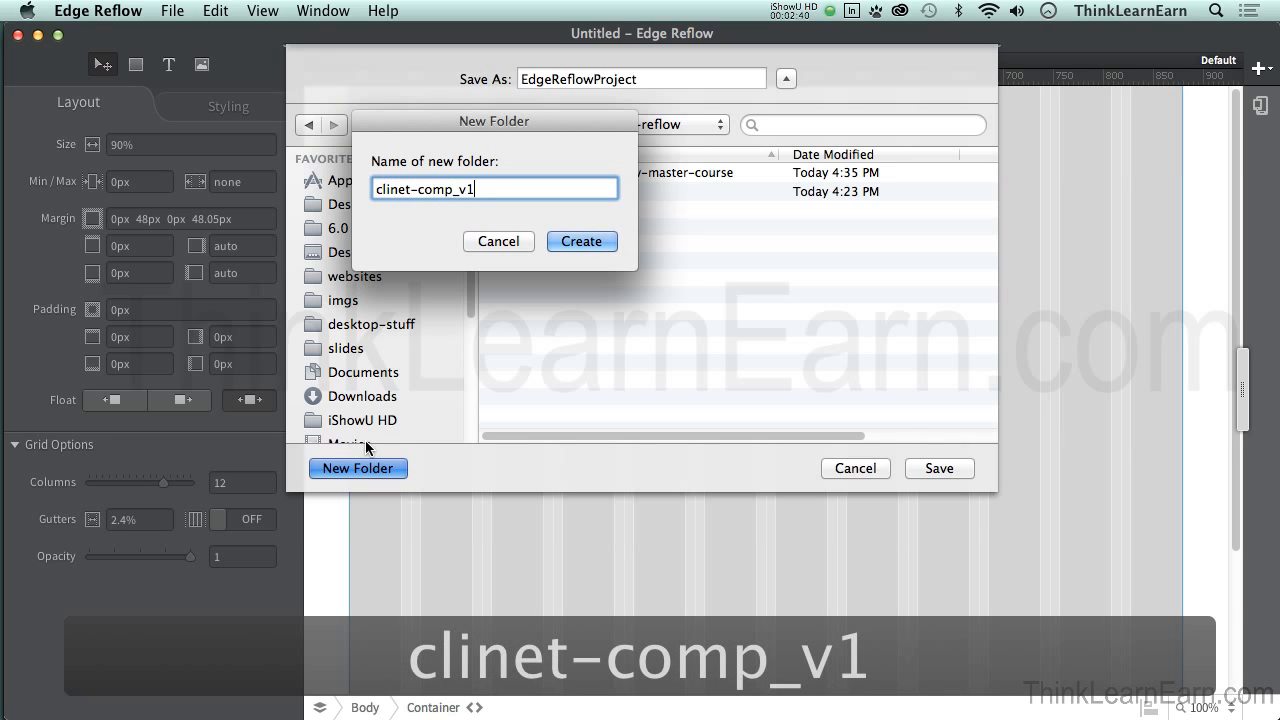
{"action": "double_click", "coordinate": [409, 190]}
{"action": "type", "text": "cli"}
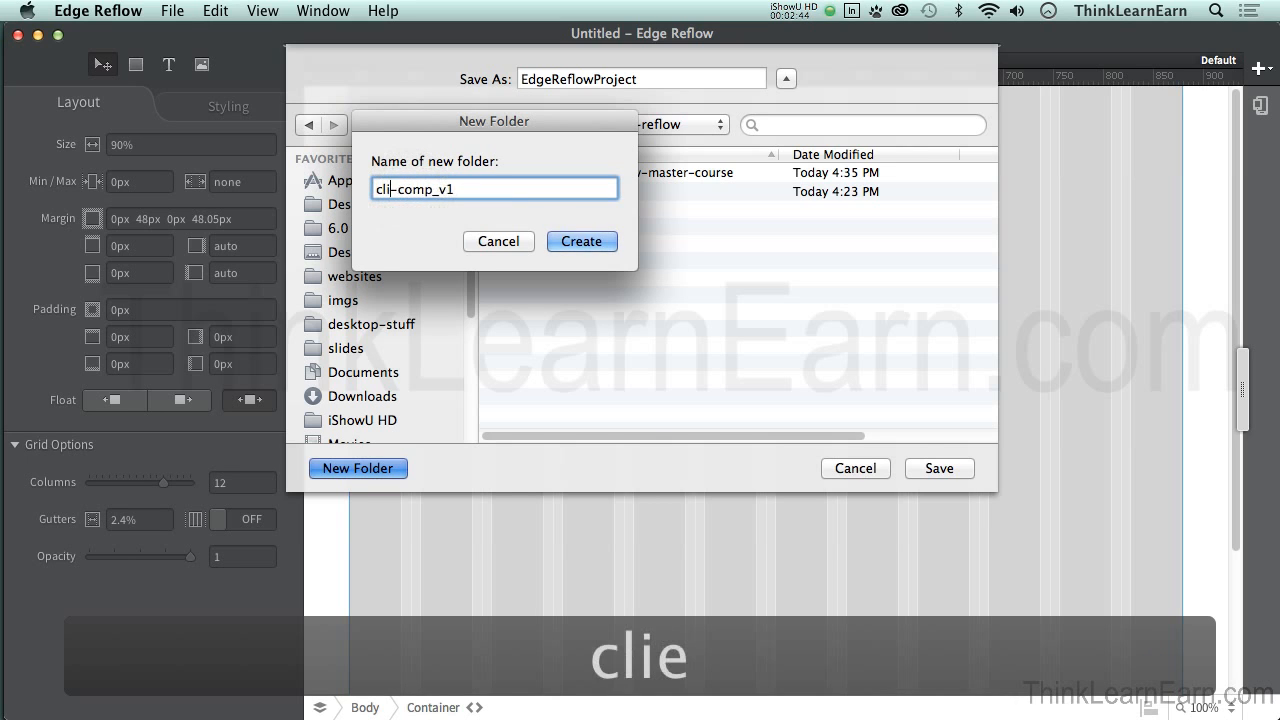
{"action": "type", "text": "ent"}
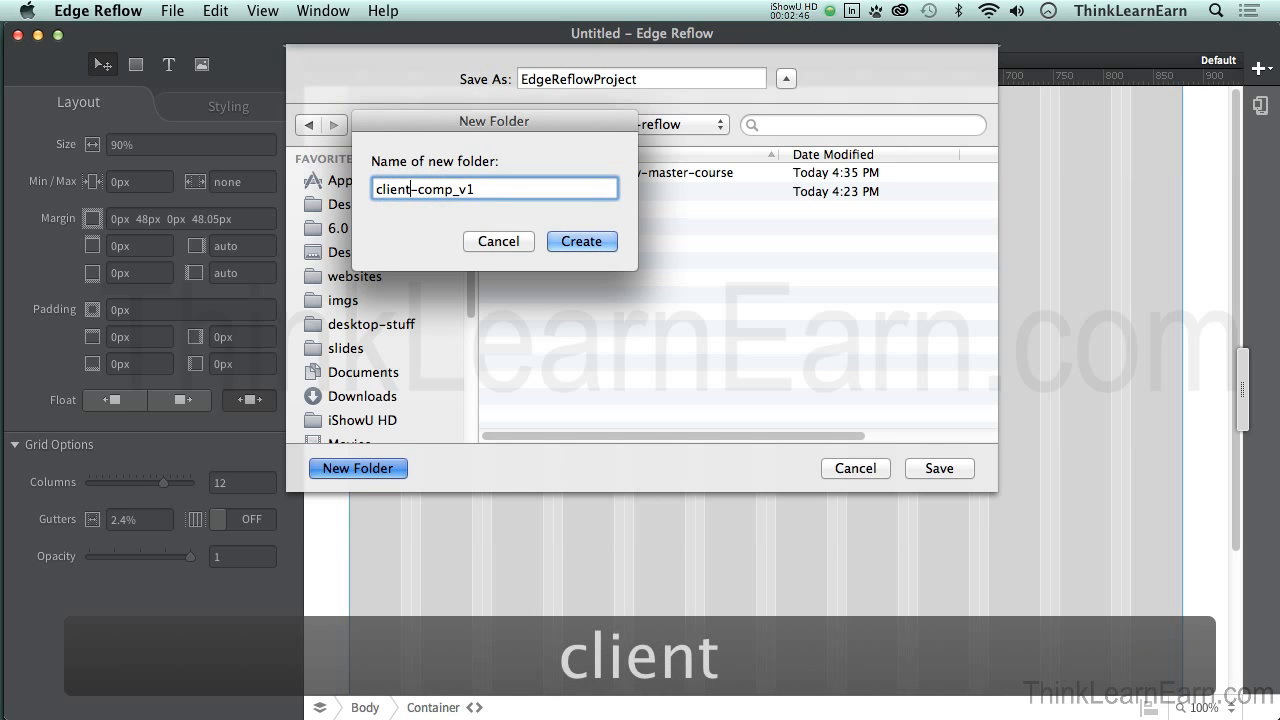
{"action": "left_click", "coordinate": [585, 243]}
- Name the project client_comp_v1 and save it in the new folder
{"action": "double_click", "coordinate": [645, 79]}
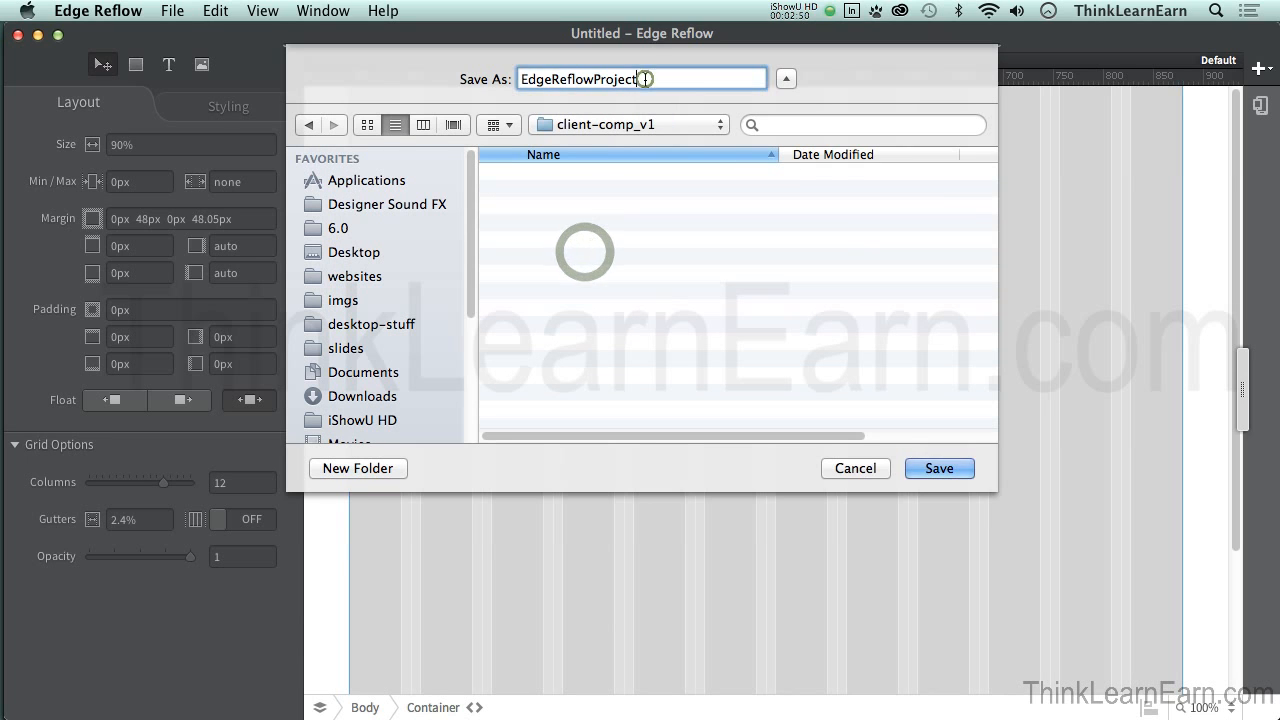
{"action": "type", "text": "clie"}
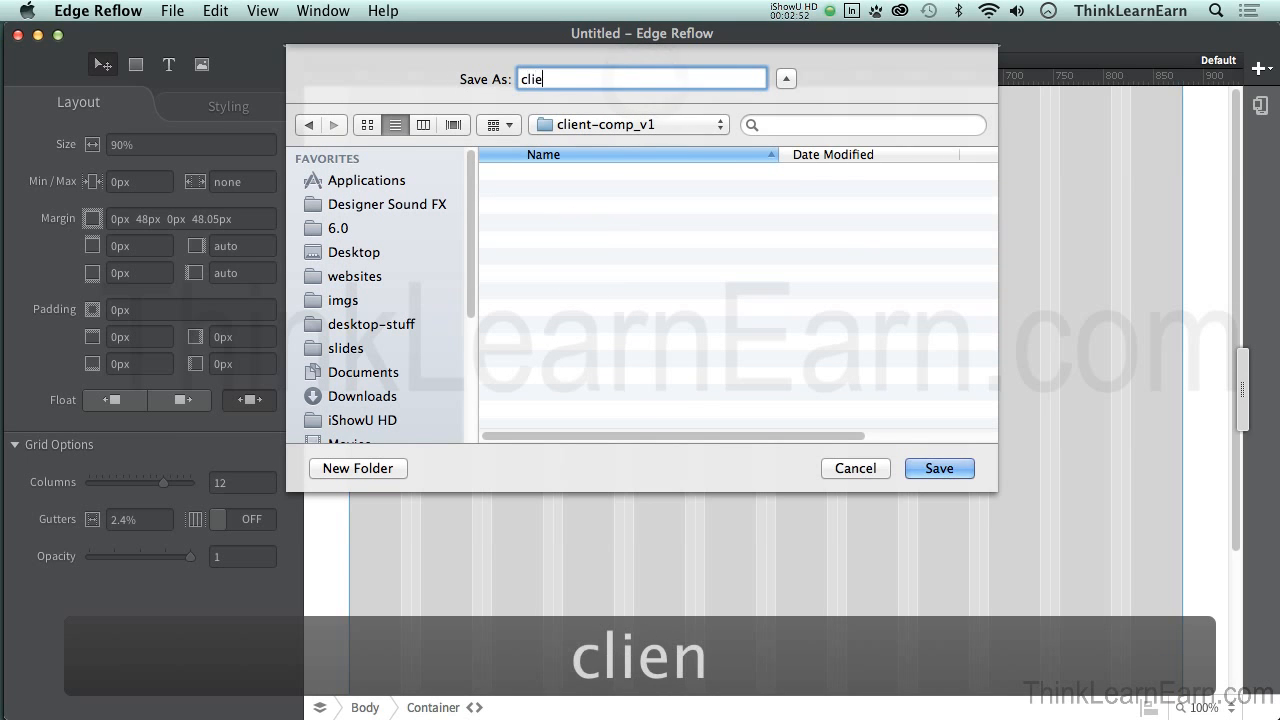
{"action": "type", "text": "nt_"}
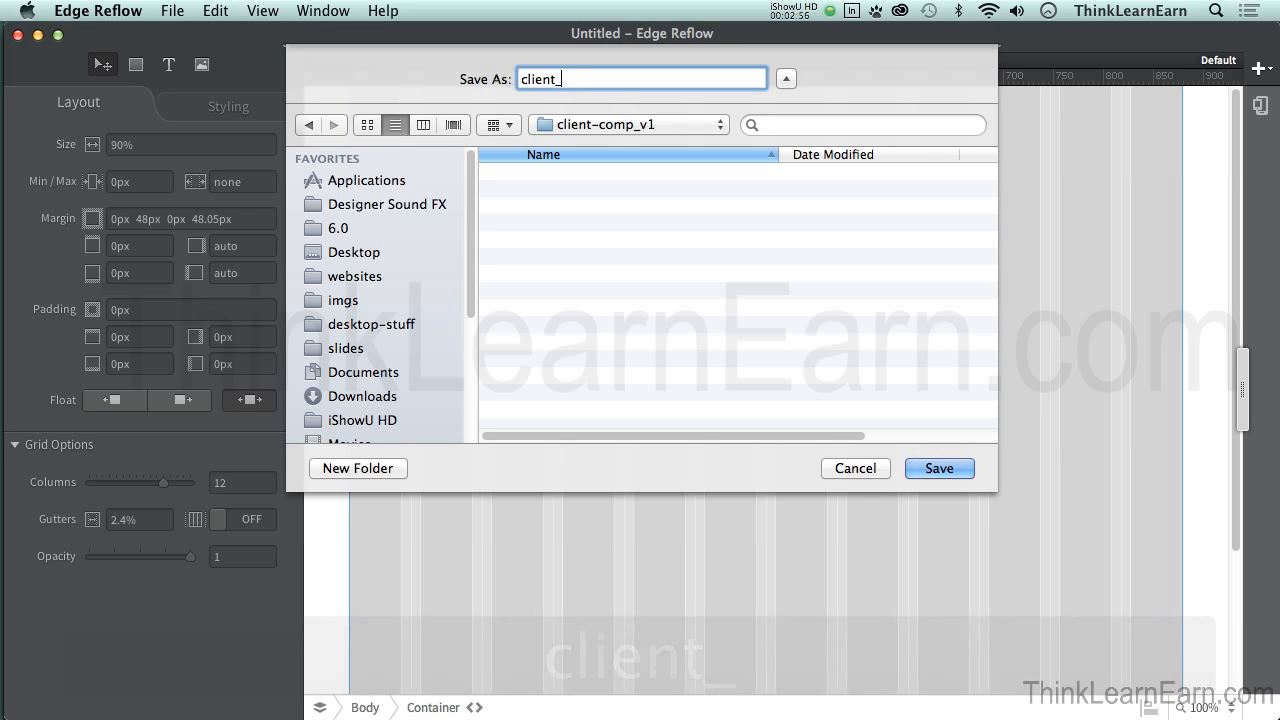
{"action": "type", "text": "comp"}
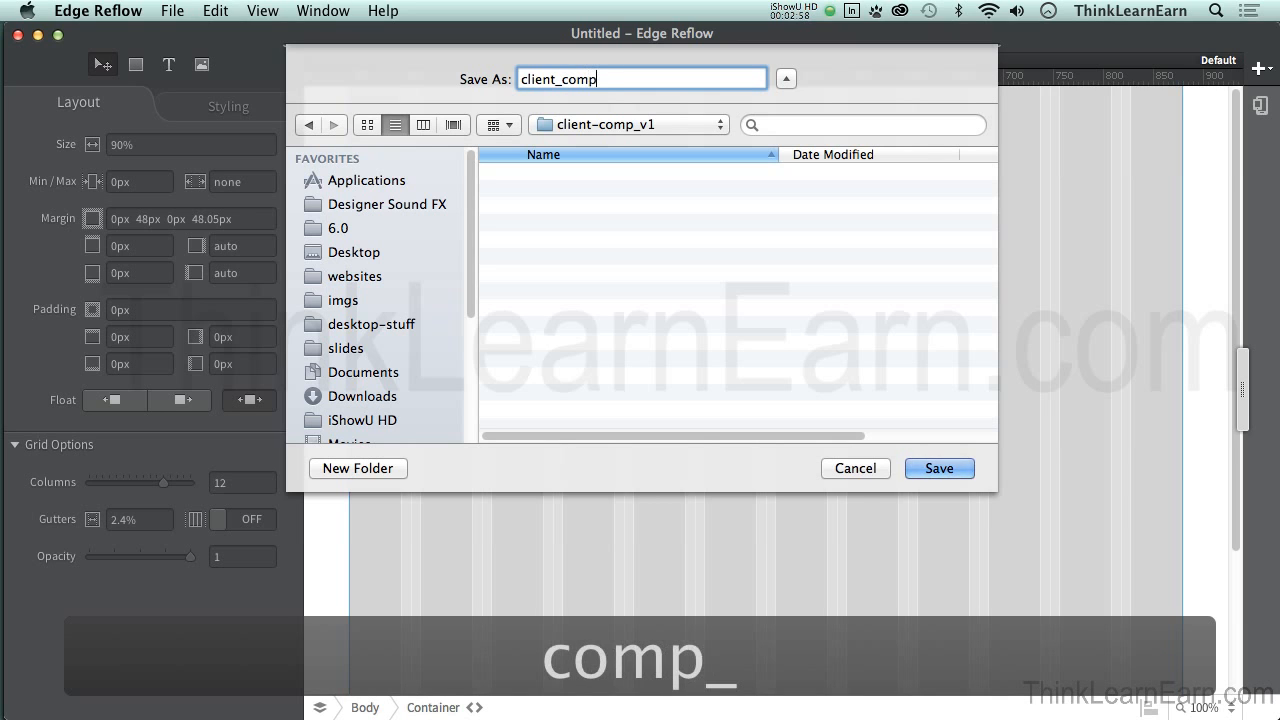
{"action": "type", "text": "_v1"}
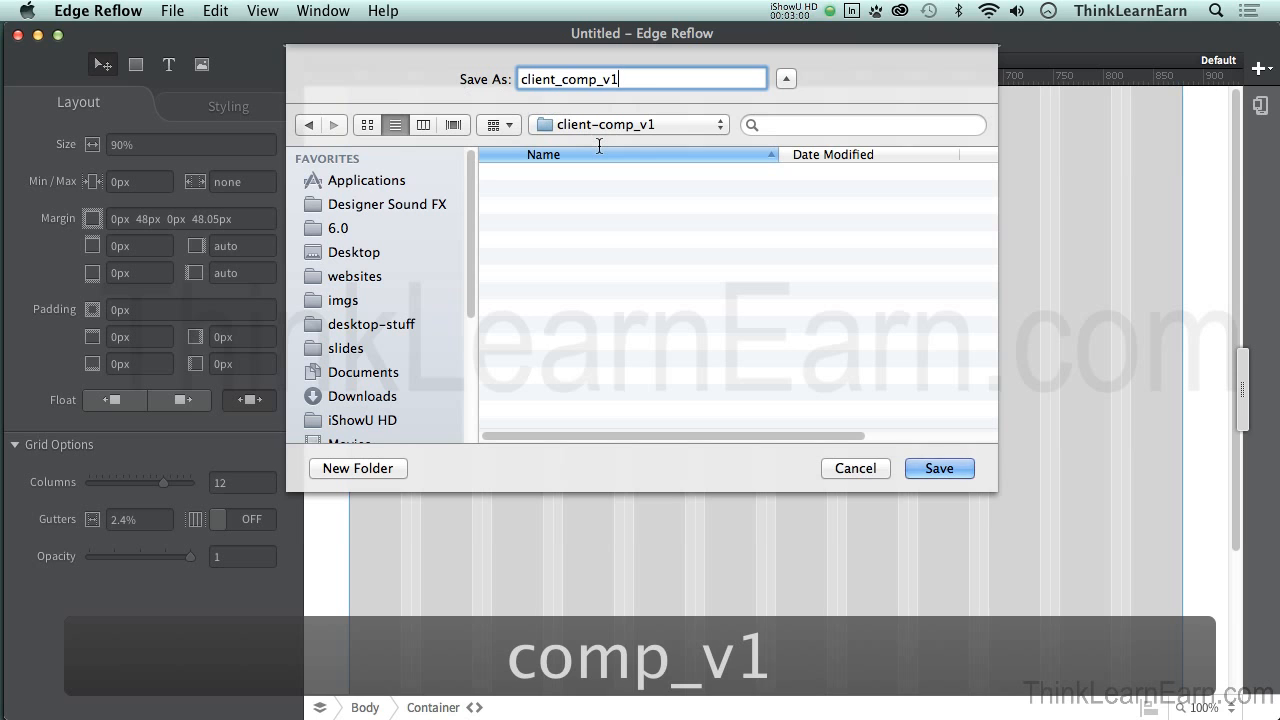
{"action": "left_click", "coordinate": [937, 472]}
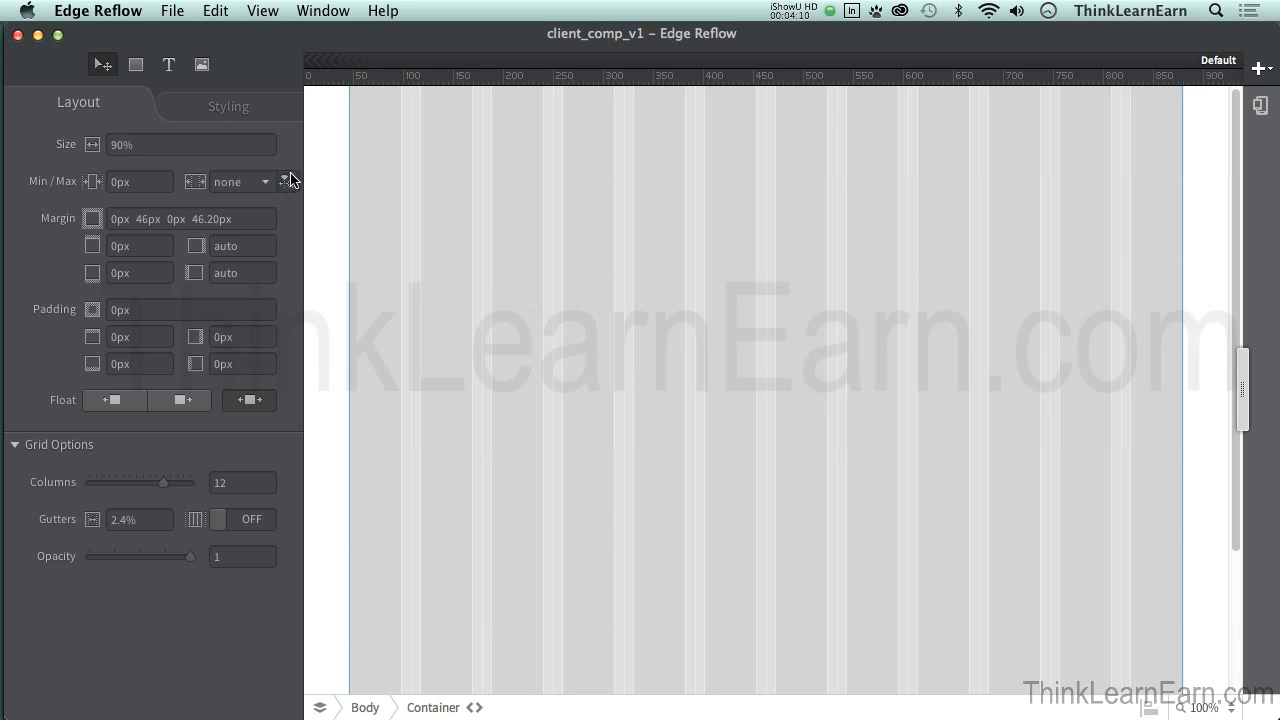
{"action": "left_click", "coordinate": [178, 14]}
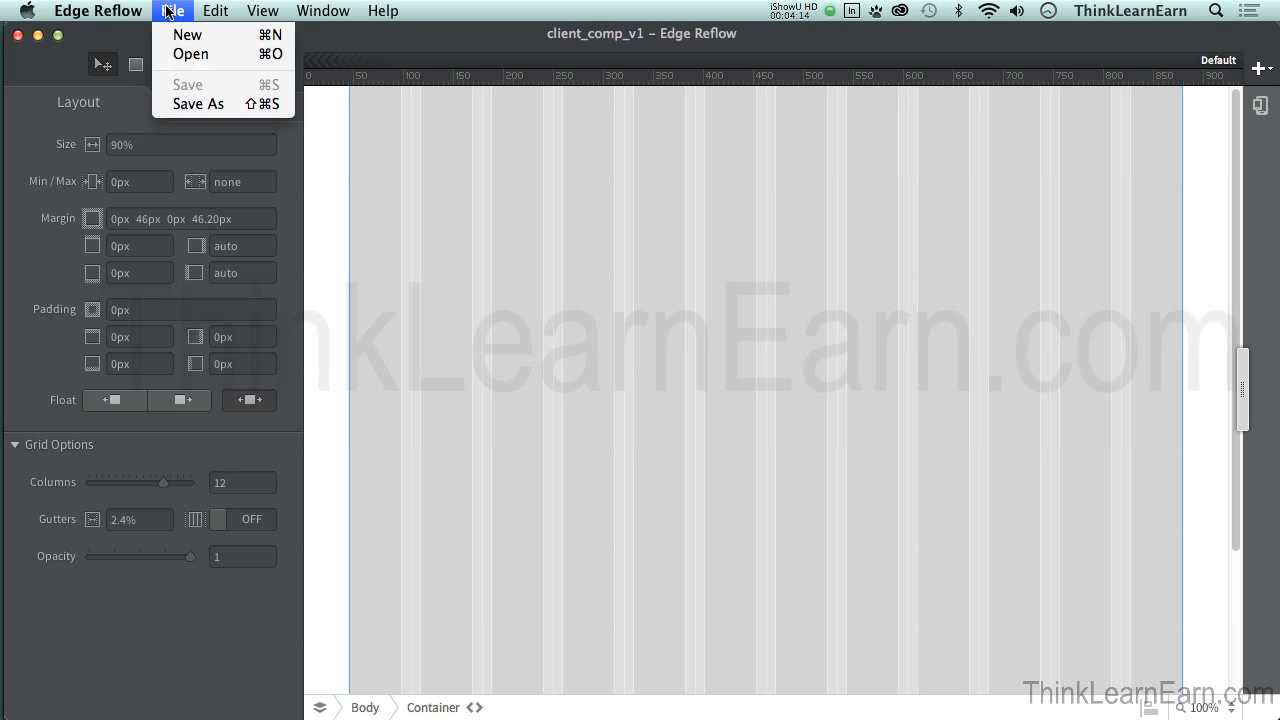
{"action": "mouse_move", "coordinate": [124, 9]}
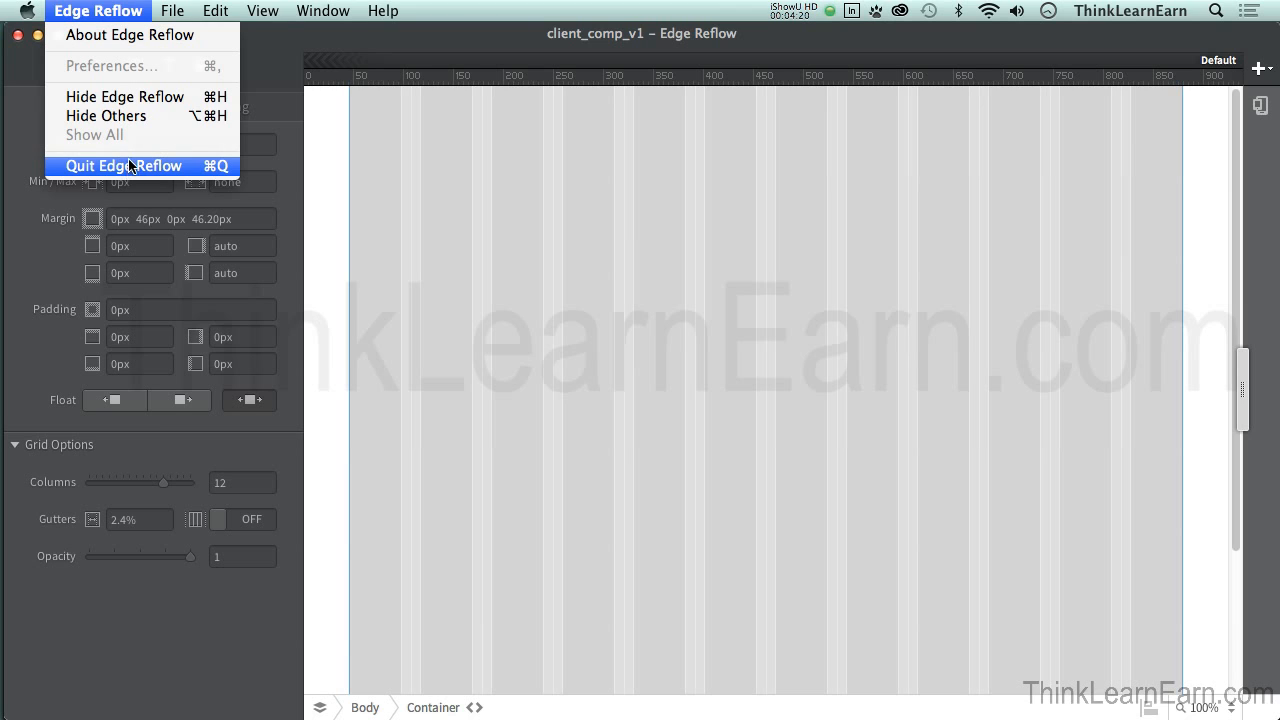
{"action": "mouse_move", "coordinate": [166, 8]}
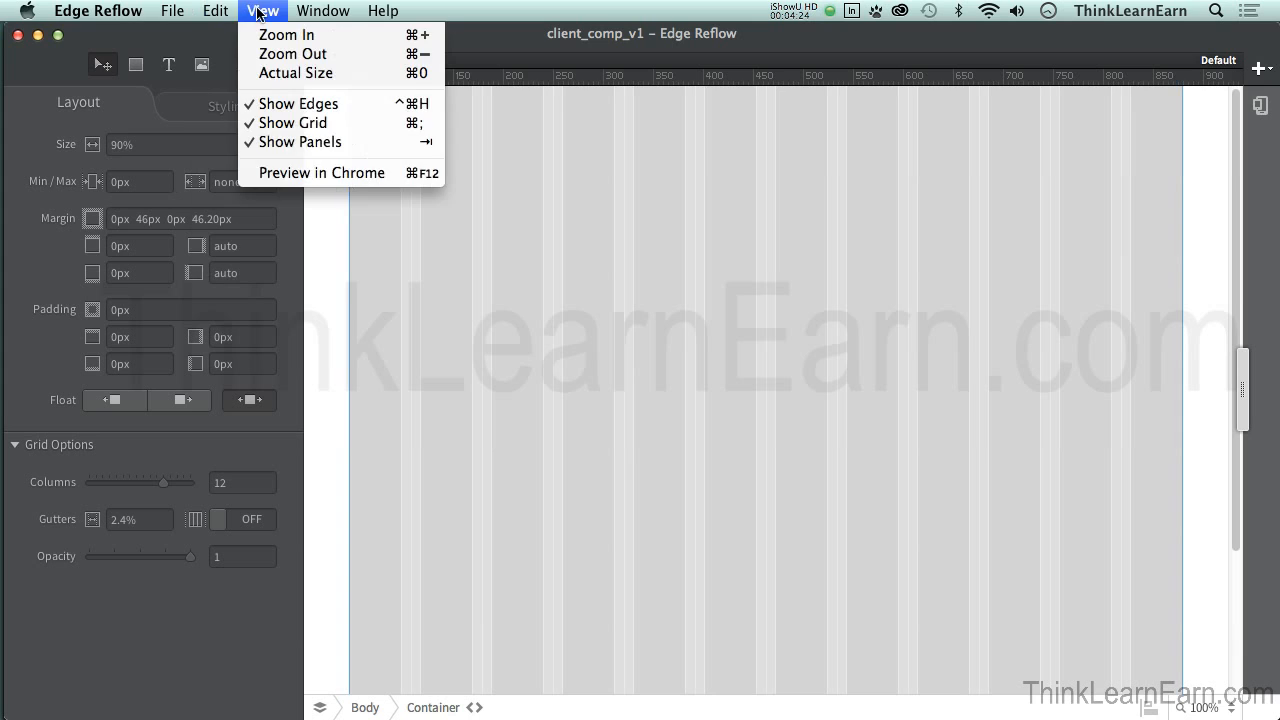
{"action": "mouse_move", "coordinate": [306, 12]}
{"action": "left_click", "coordinate": [214, 10]}
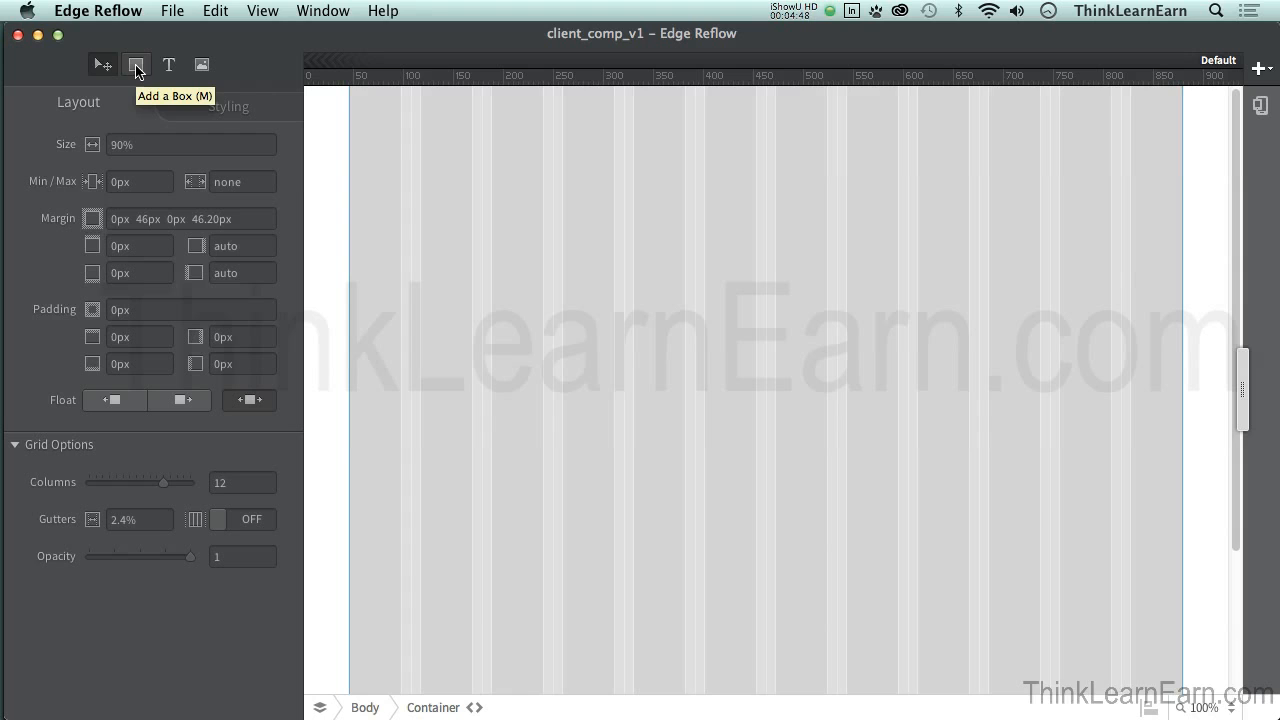
- Draw a wide box in the upper part of the container, about 78% wide and 203 px high
{"action": "key", "text": "m"}
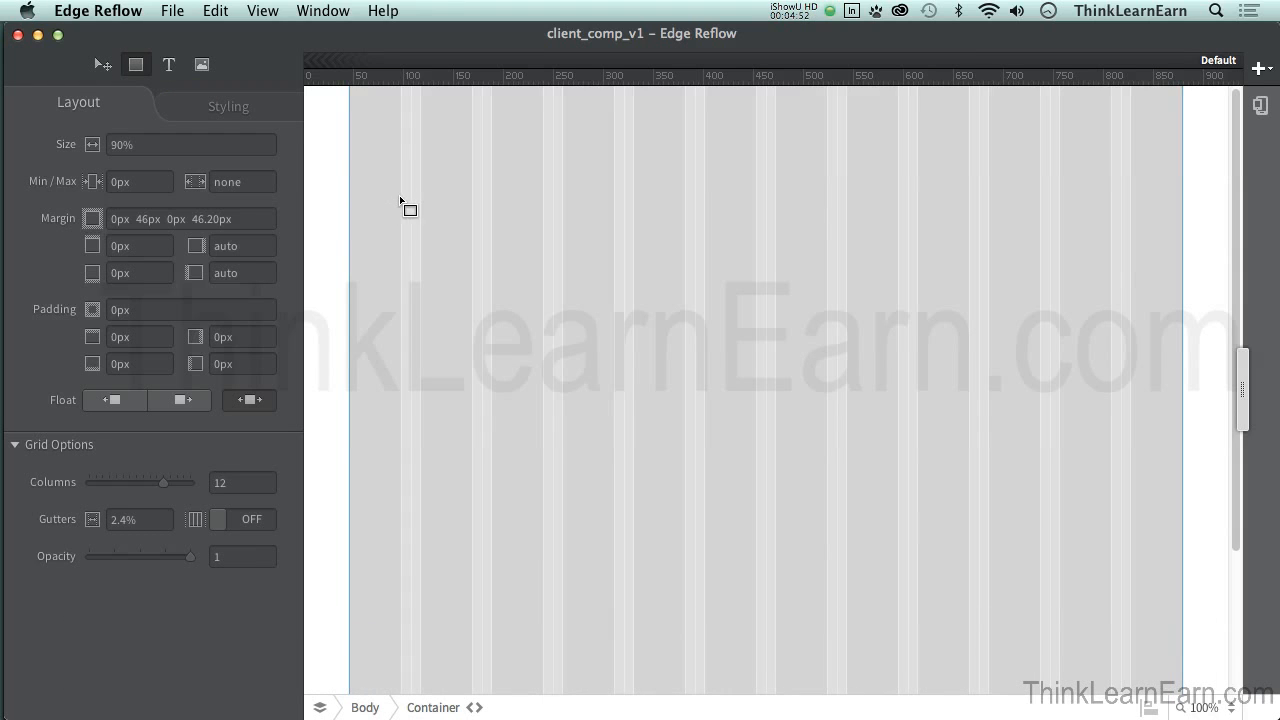
{"action": "left_click_drag", "start_coordinate": [380, 165], "coordinate": [1033, 370]}
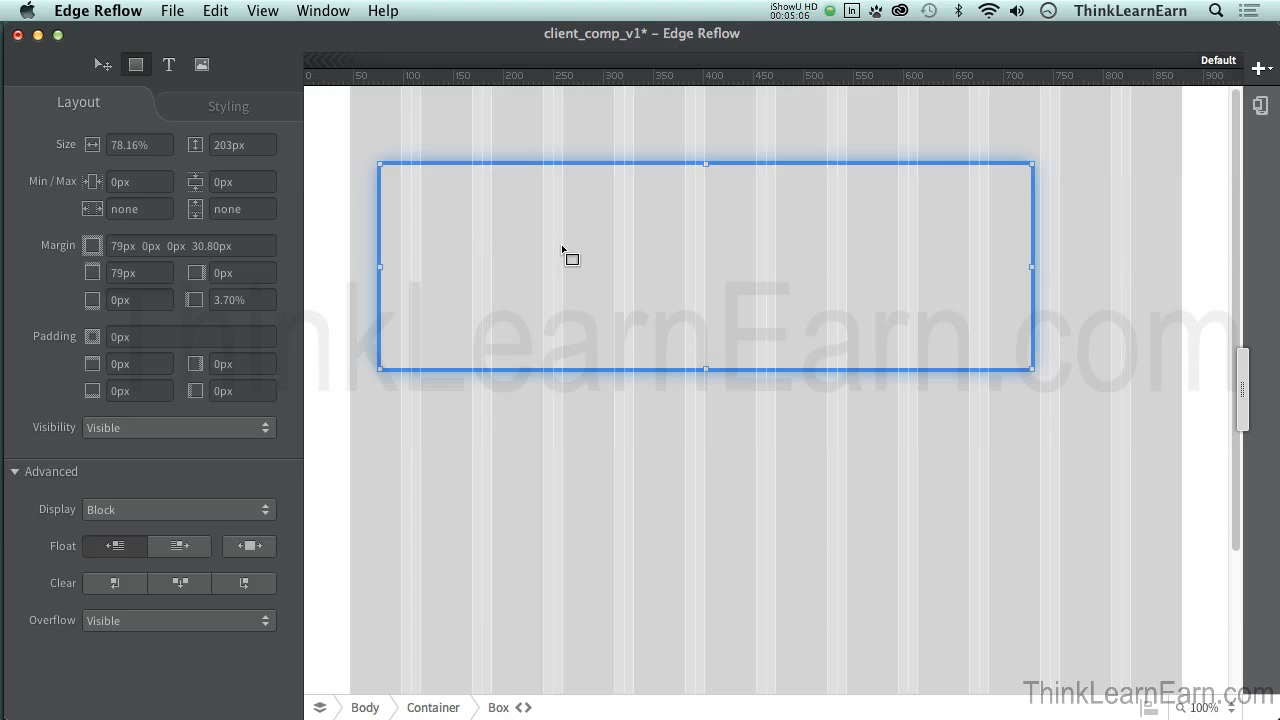
{"action": "mouse_move", "coordinate": [483, 220]}
{"action": "left_mouse_down"}
{"action": "mouse_move", "coordinate": [649, 231]}
{"action": "mouse_move", "coordinate": [671, 253]}
{"action": "left_mouse_up"}
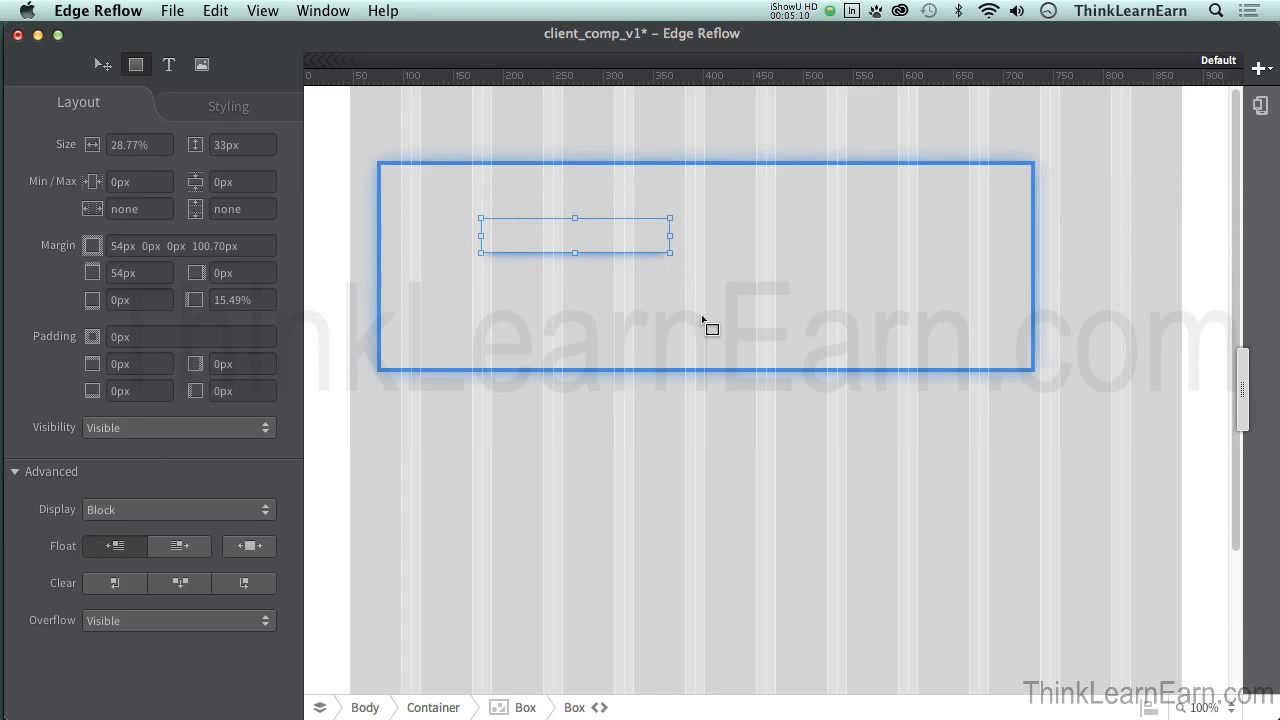
{"action": "left_click", "coordinate": [216, 11]}
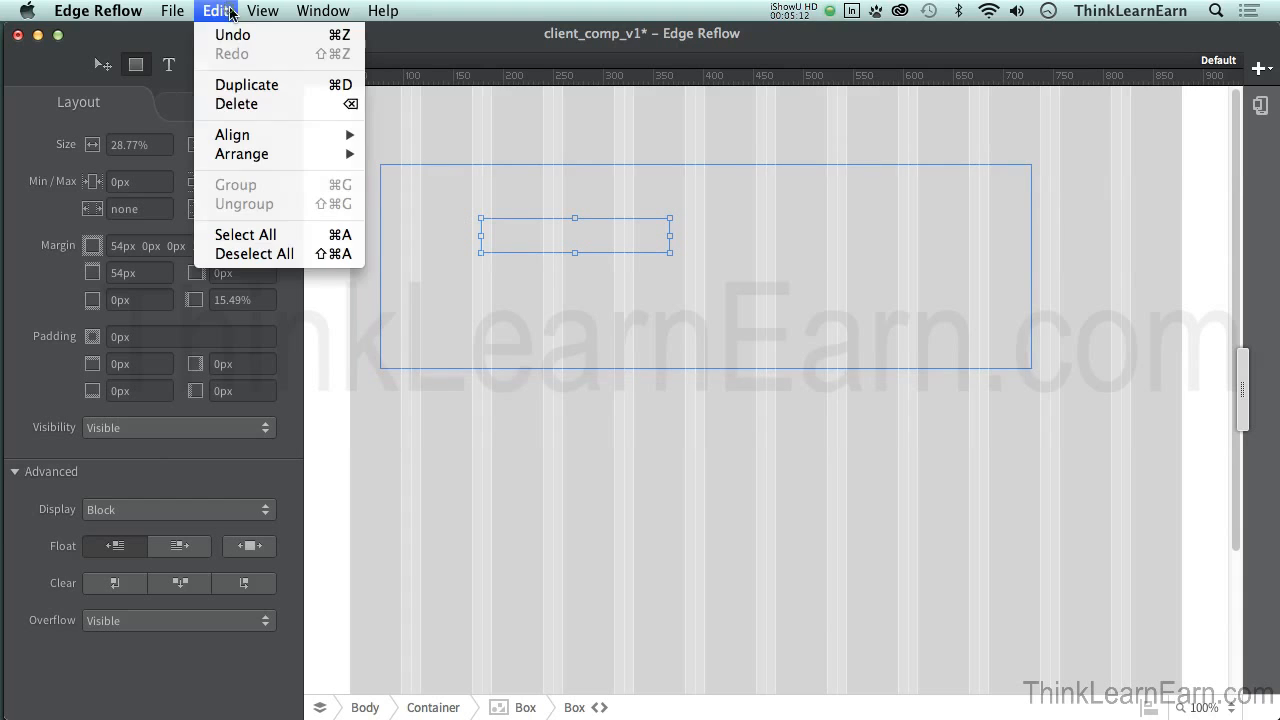
{"action": "left_click", "coordinate": [231, 36]}
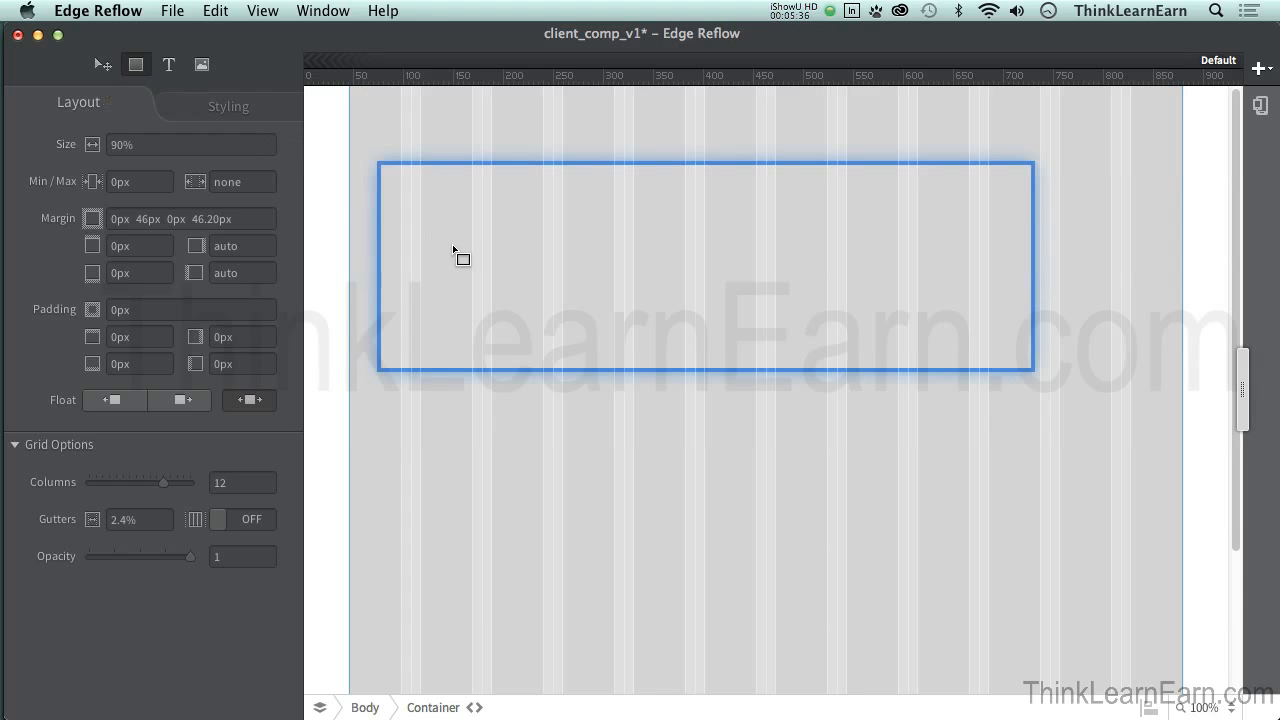
- Move the box so its top margin is 69 px and its left margin about 10.97%
{"action": "key", "text": "v"}
{"action": "left_click_drag", "start_coordinate": [466, 250], "coordinate": [513, 240]}
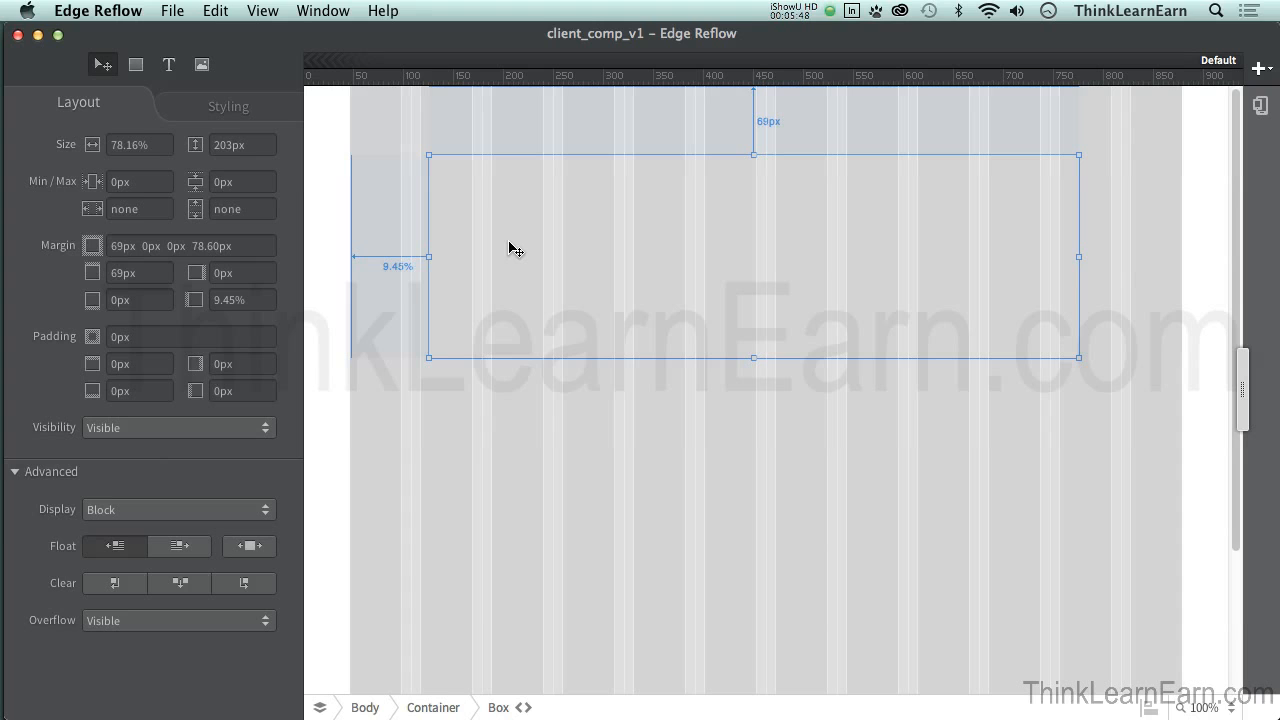
{"action": "left_click_drag", "start_coordinate": [513, 248], "coordinate": [524, 252]}
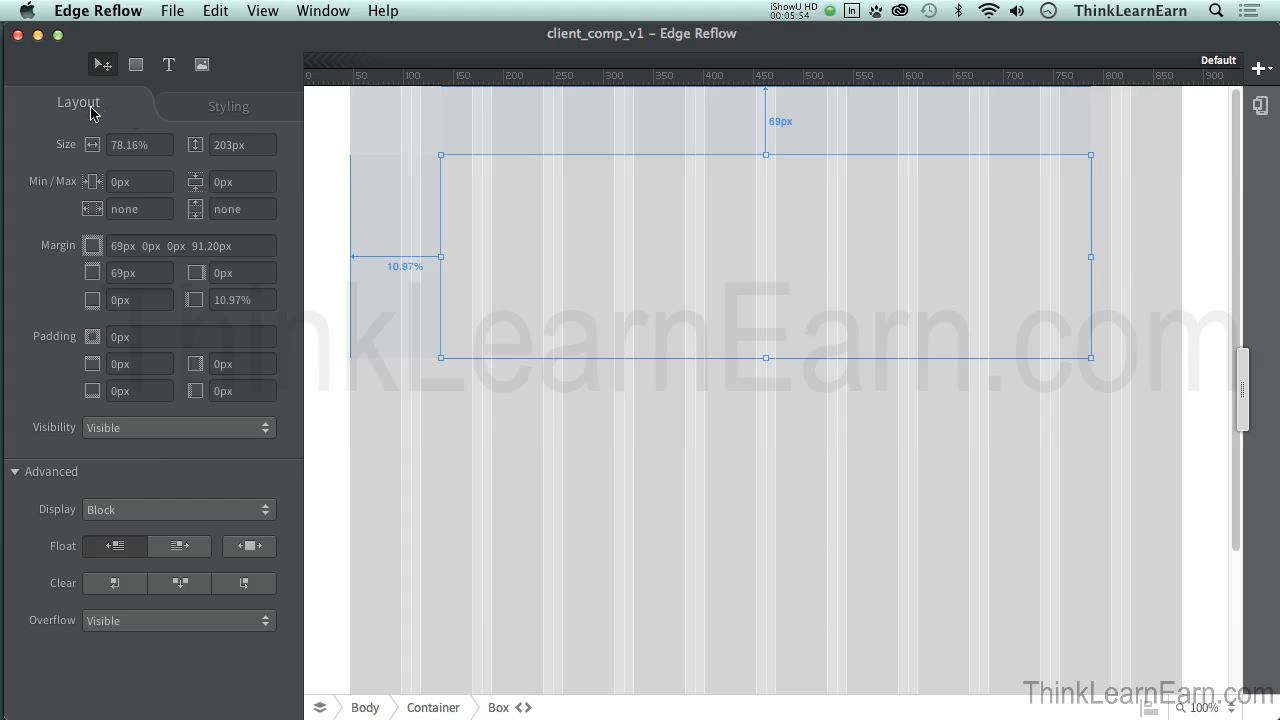
- Give the box a red background colour of rgb(221, 27, 27) and save the project
{"action": "left_click", "coordinate": [207, 100]}
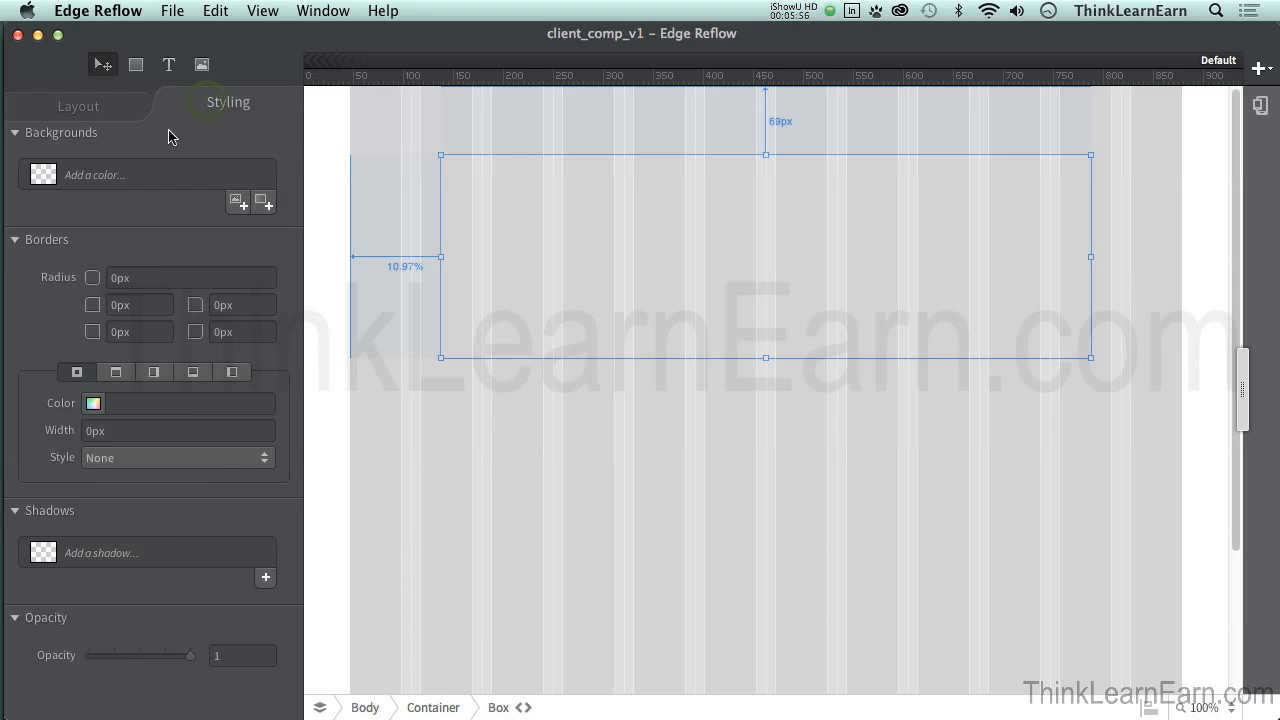
{"action": "left_click", "coordinate": [50, 175]}
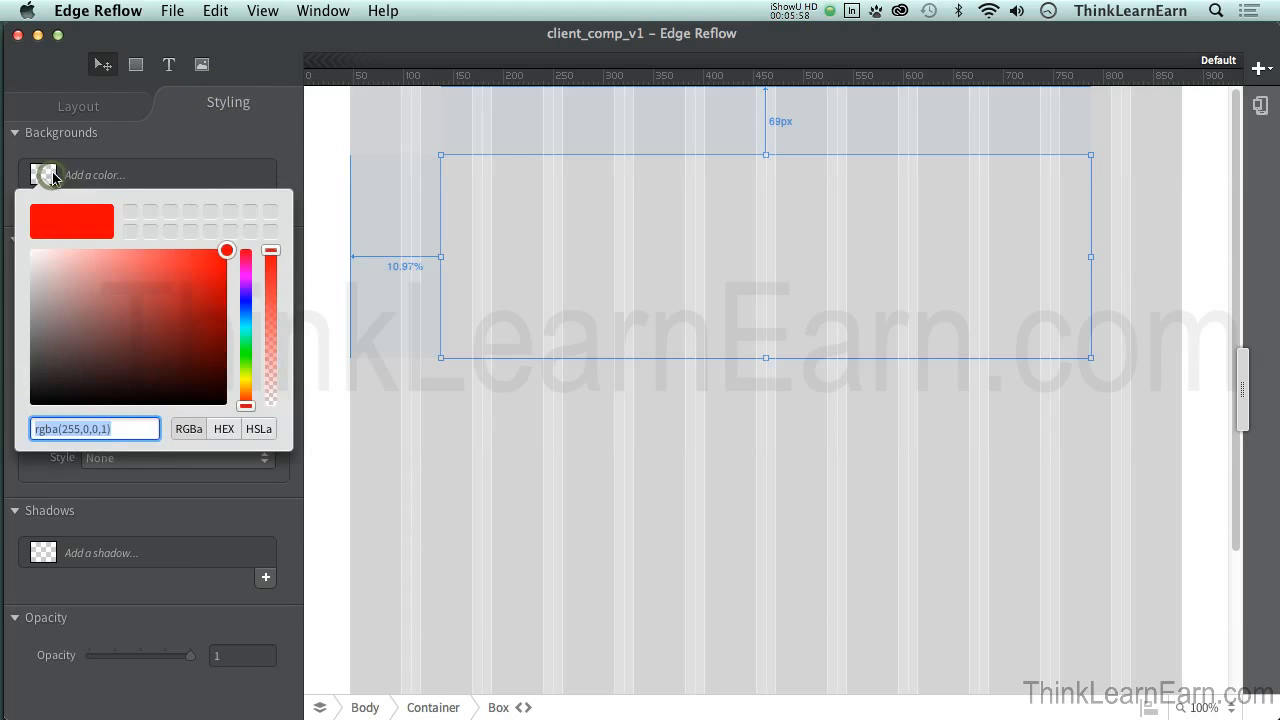
{"action": "left_click", "coordinate": [202, 274]}
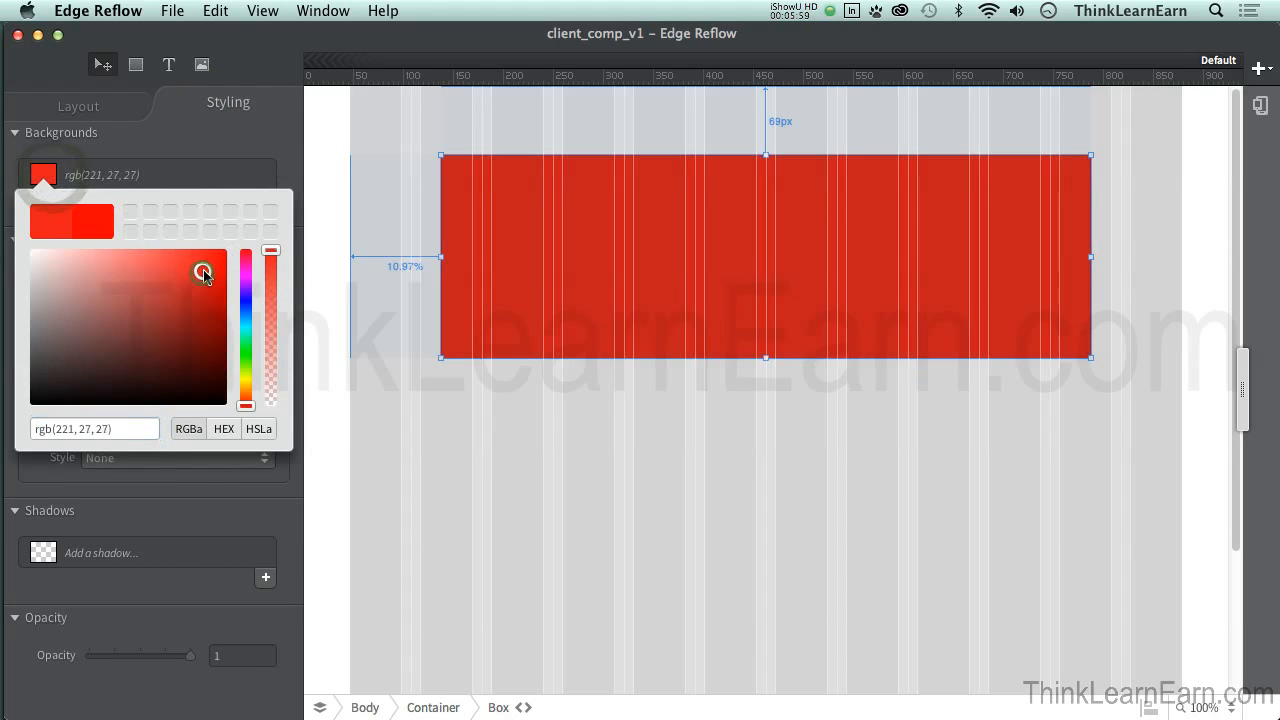
{"action": "left_click", "coordinate": [336, 187]}
{"action": "left_click", "coordinate": [338, 184]}
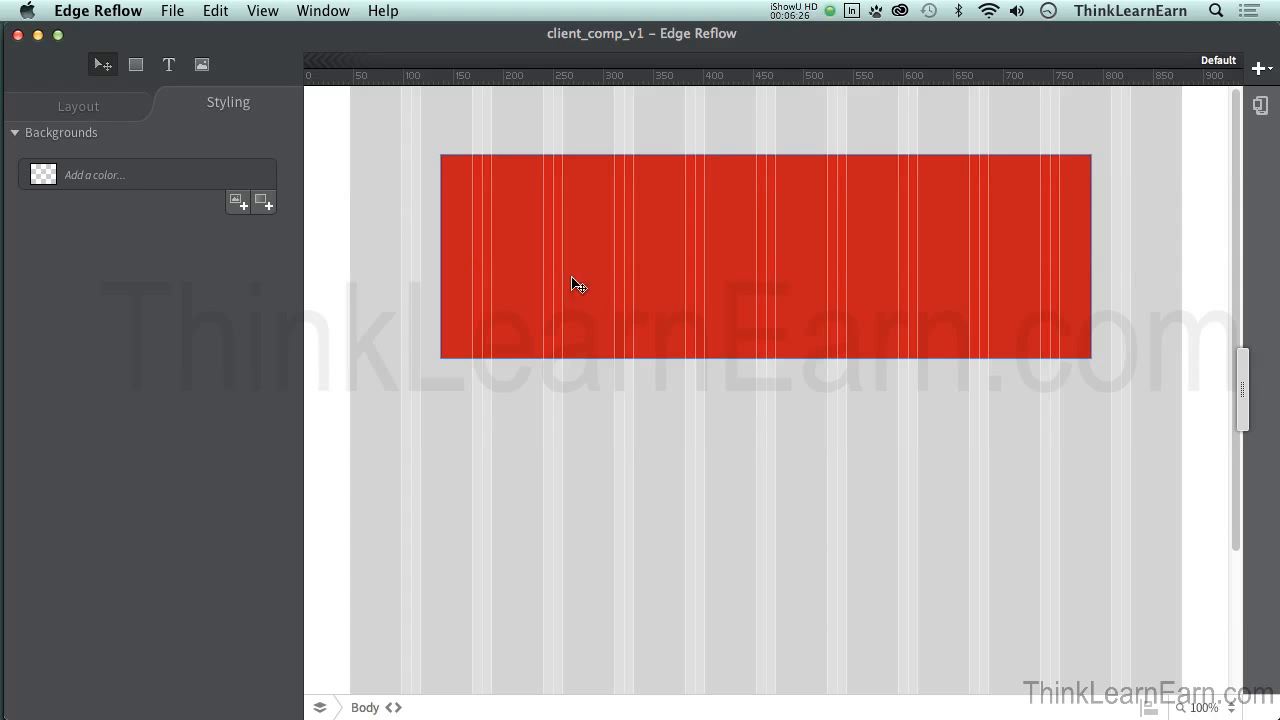
{"action": "key", "text": "super+s"}
- Add a media query breakpoint to the layout and set its width to 320 px
{"action": "left_click", "coordinate": [679, 274]}
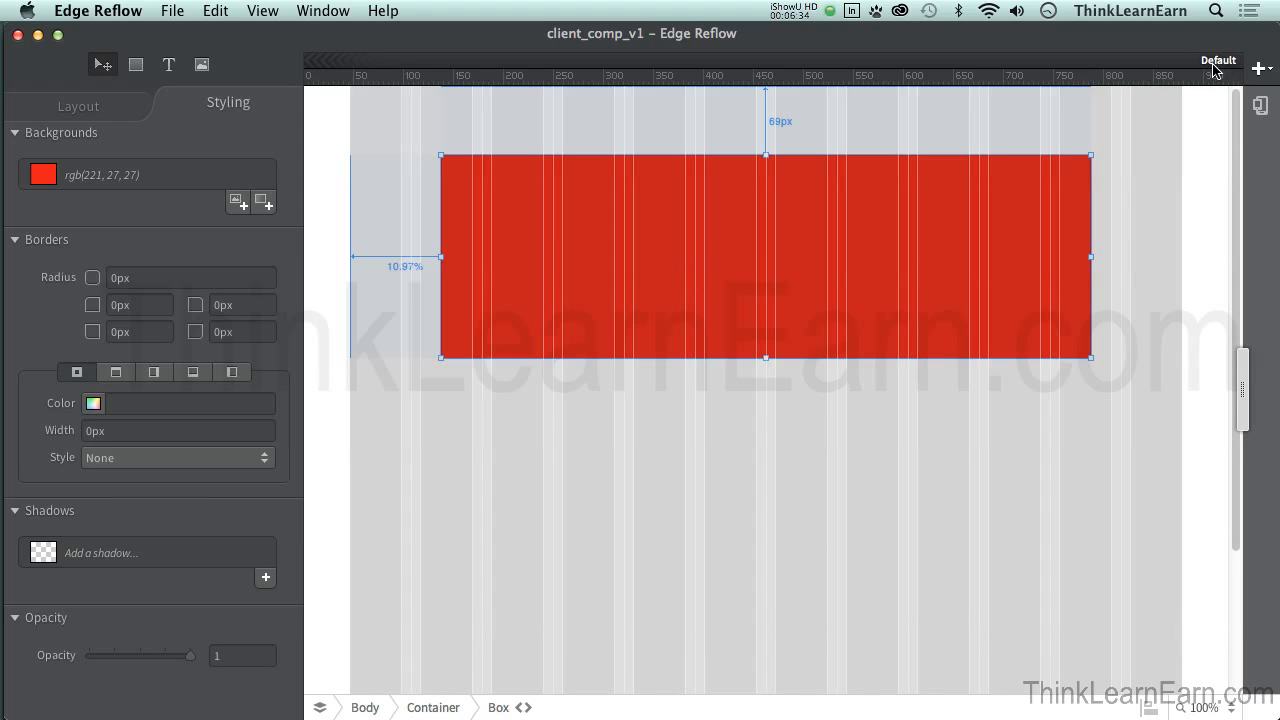
{"action": "left_click", "coordinate": [1262, 70]}
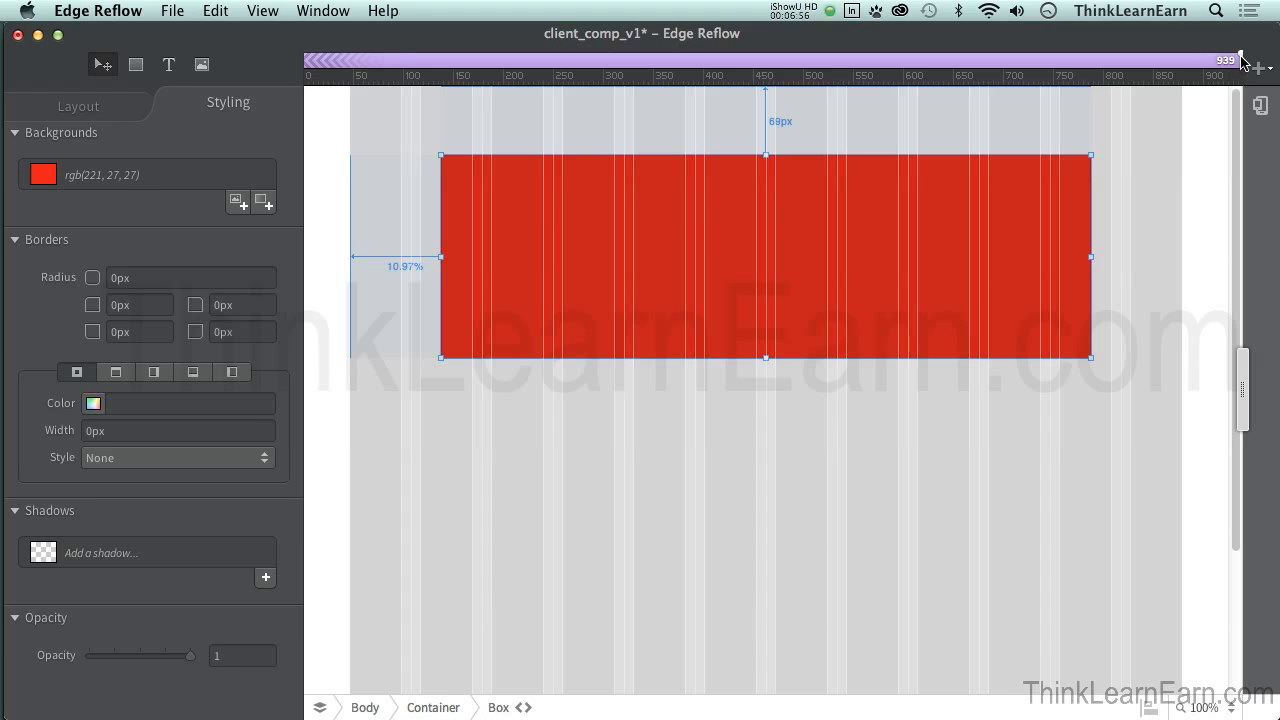
{"action": "left_click_drag", "start_coordinate": [1241, 64], "coordinate": [625, 58]}
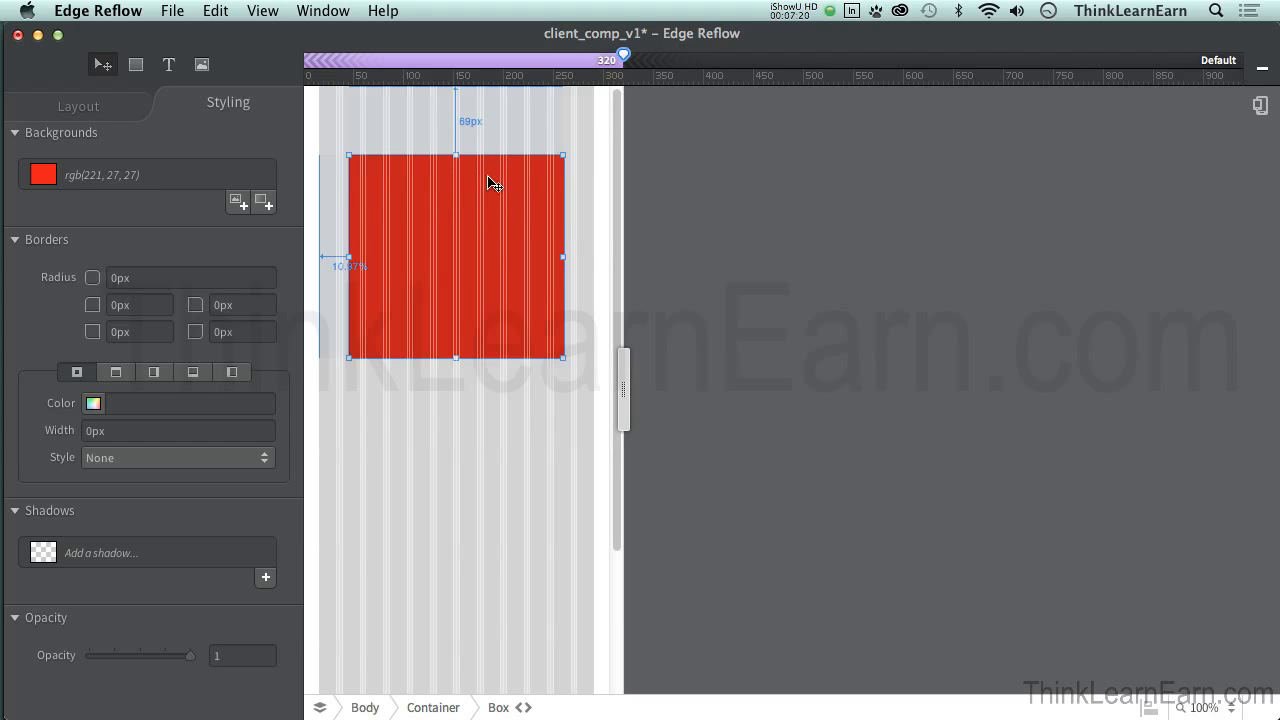
- At the 320 px breakpoint, extend the red box to the container's left edge, with 0% left margin and about 89.29% width
{"action": "left_click", "coordinate": [582, 171]}
{"action": "left_click", "coordinate": [501, 195]}
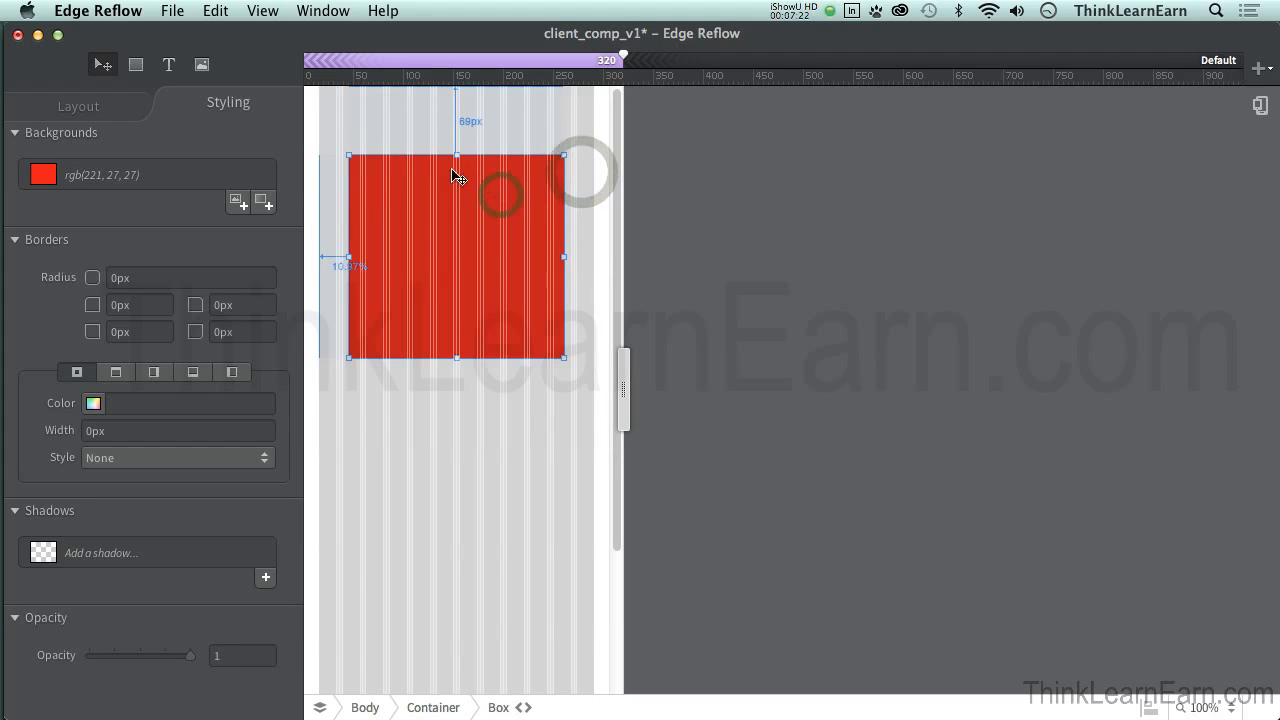
{"action": "left_click", "coordinate": [90, 104]}
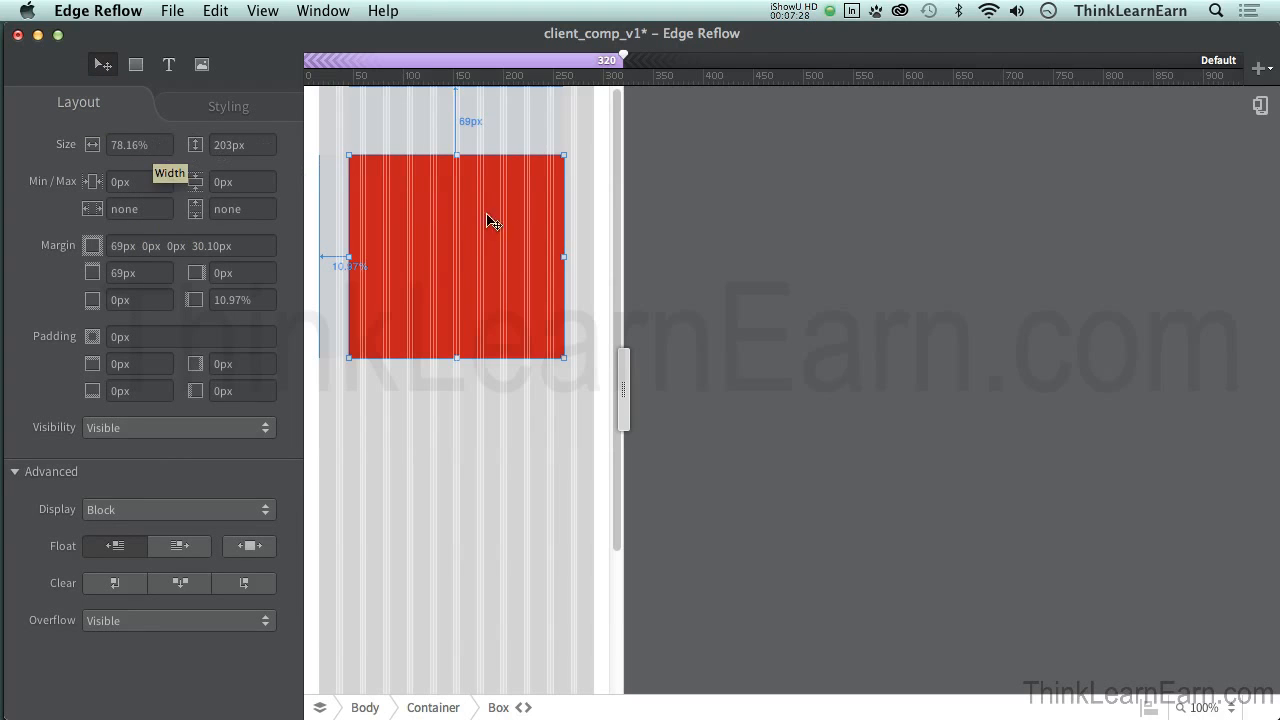
{"action": "left_click_drag", "start_coordinate": [353, 256], "coordinate": [330, 256]}
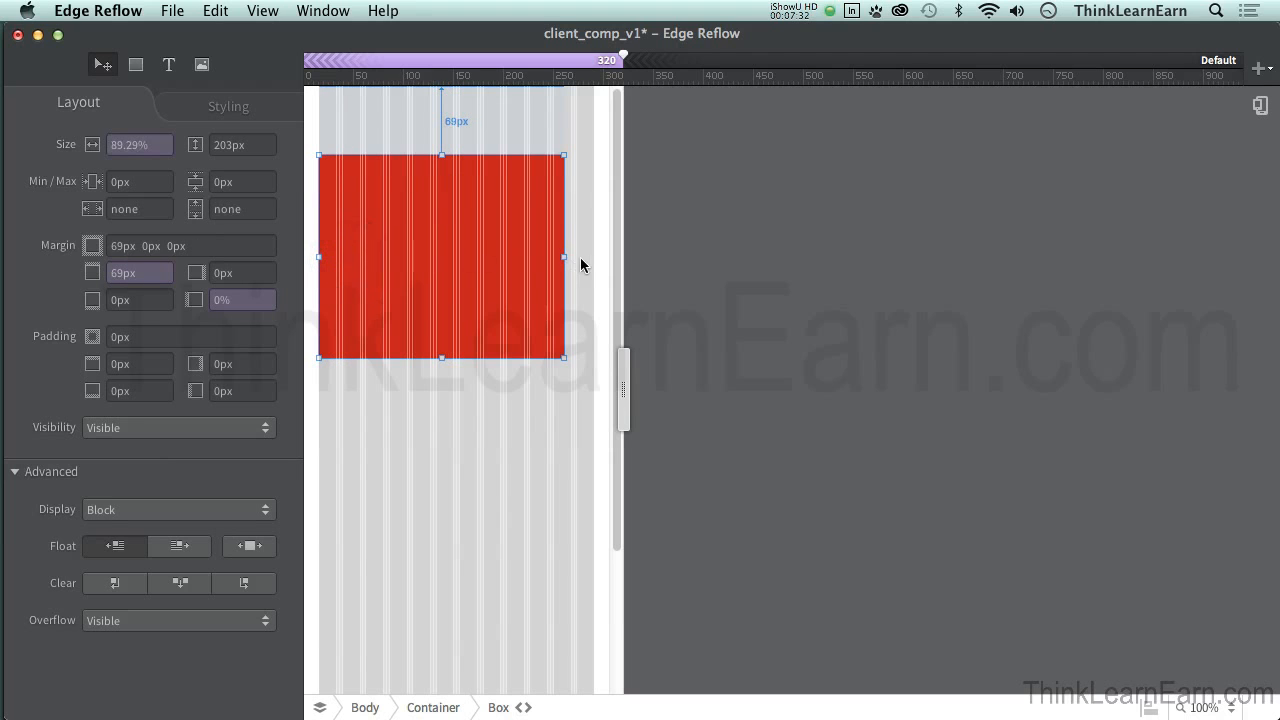
- Widen the red box at the 320 px breakpoint to 100% so that it fills the container
{"action": "left_click_drag", "start_coordinate": [564, 258], "coordinate": [598, 257]}
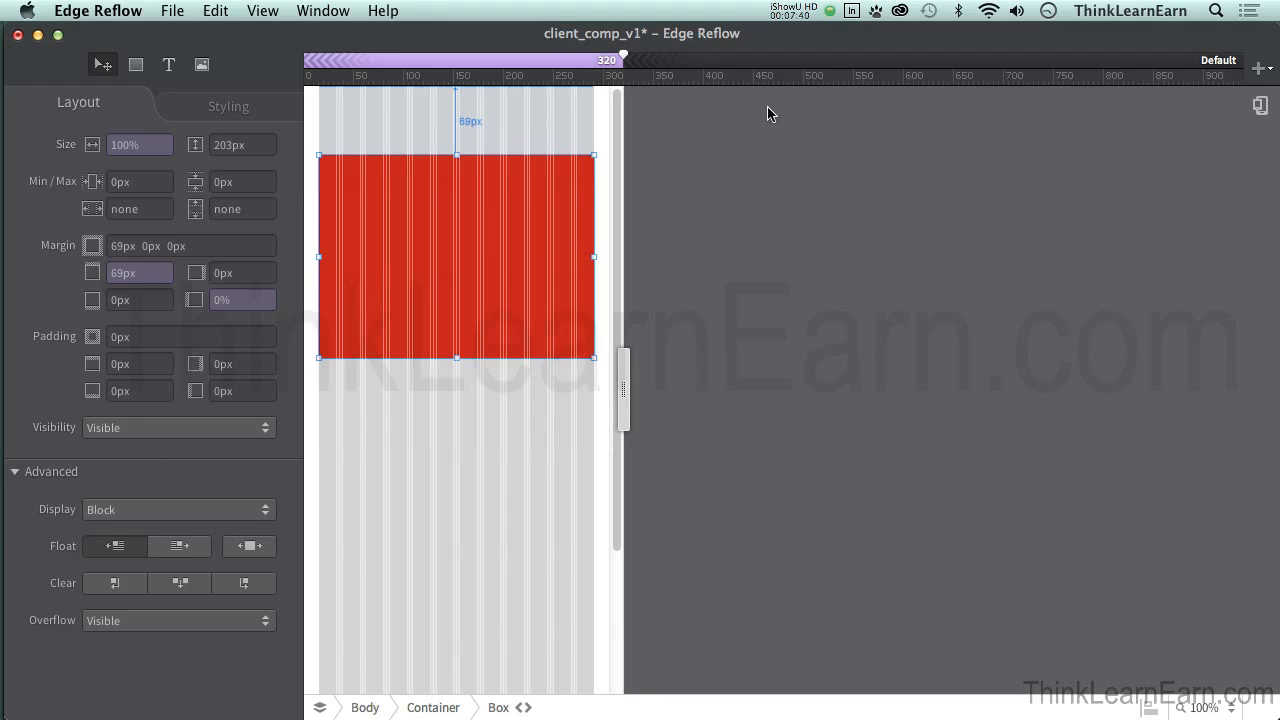
- Add a second media query breakpoint to the default layout, set its width to 768 px and save the project
{"action": "left_click", "coordinate": [775, 66]}
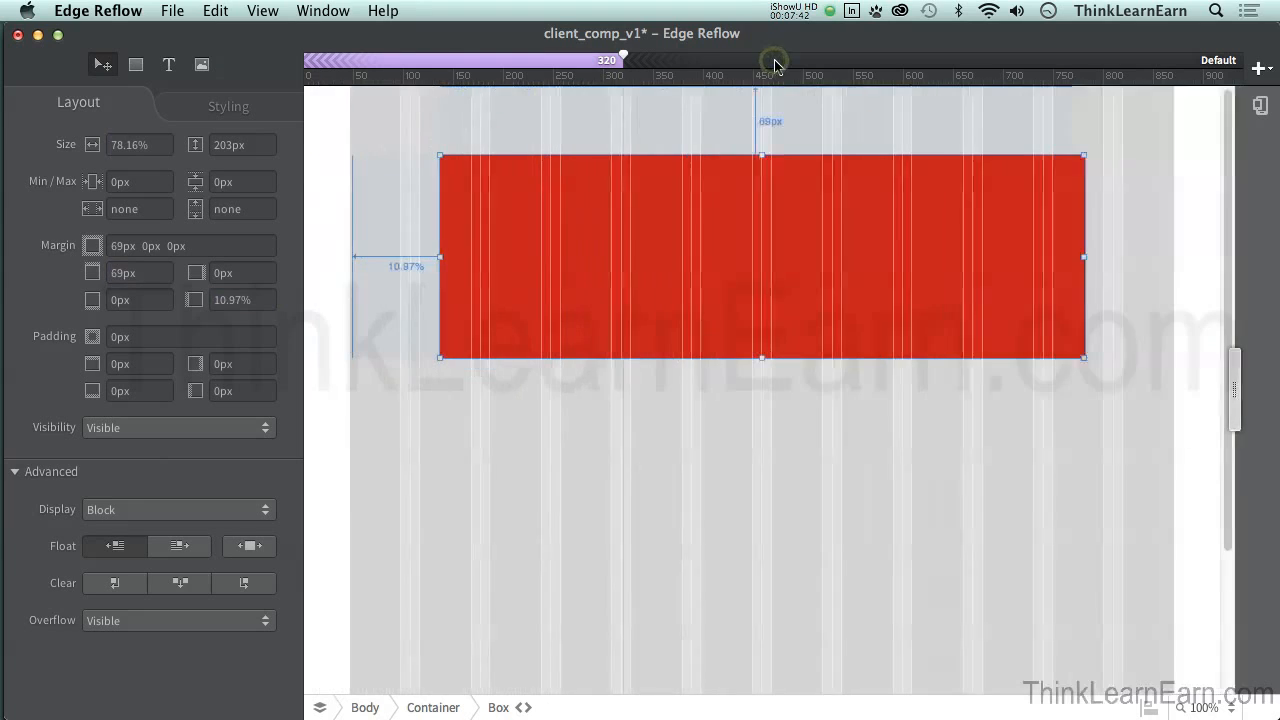
{"action": "left_click", "coordinate": [1258, 68]}
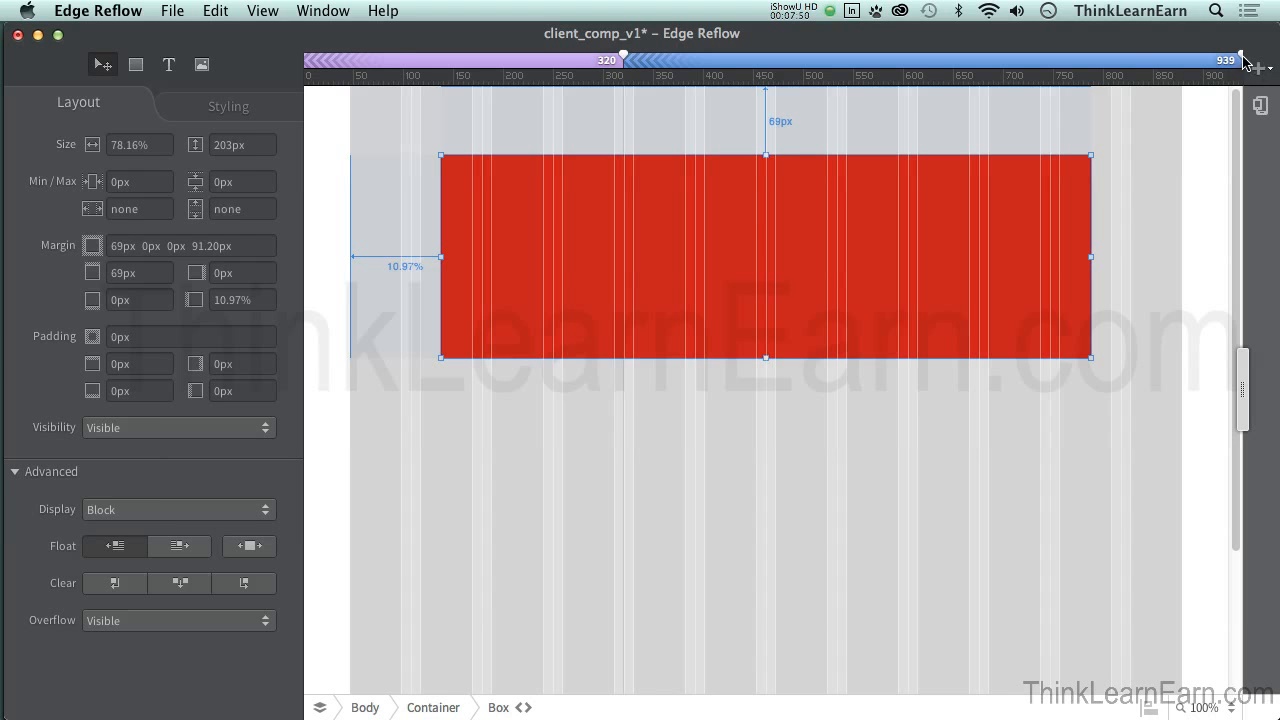
{"action": "left_click_drag", "start_coordinate": [1241, 56], "coordinate": [1074, 64]}
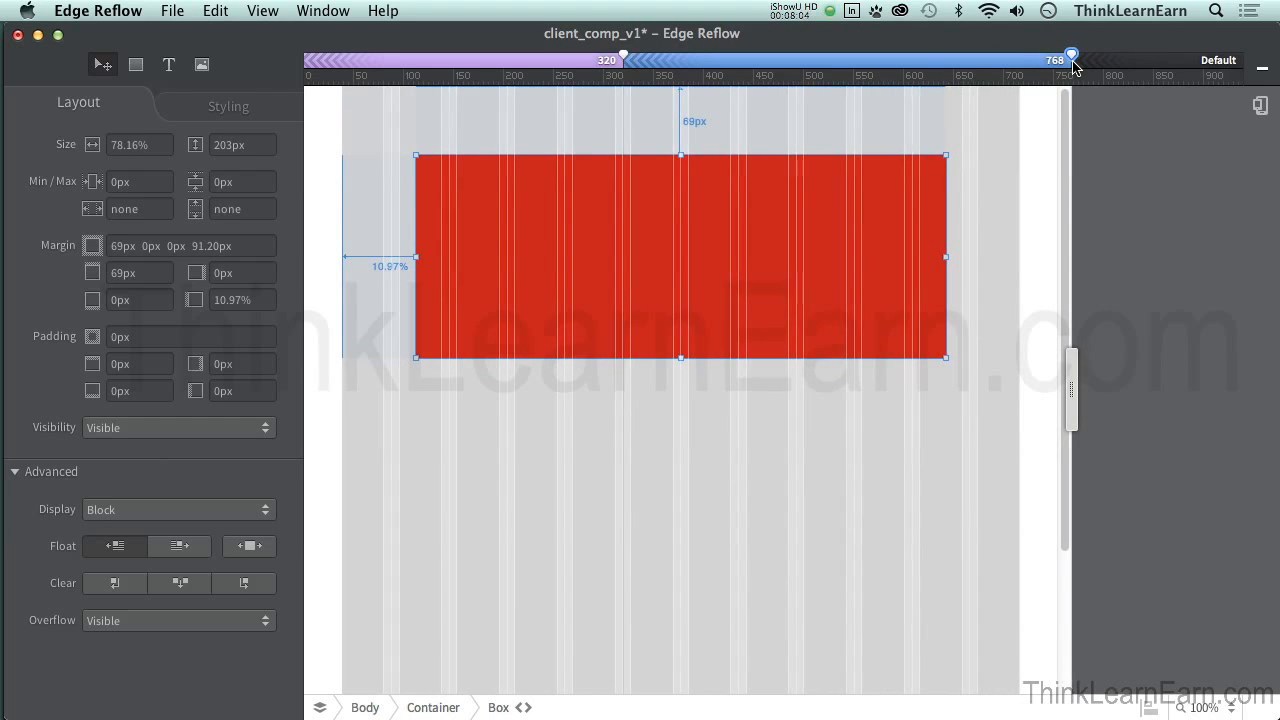
{"action": "key", "text": "super+s"}
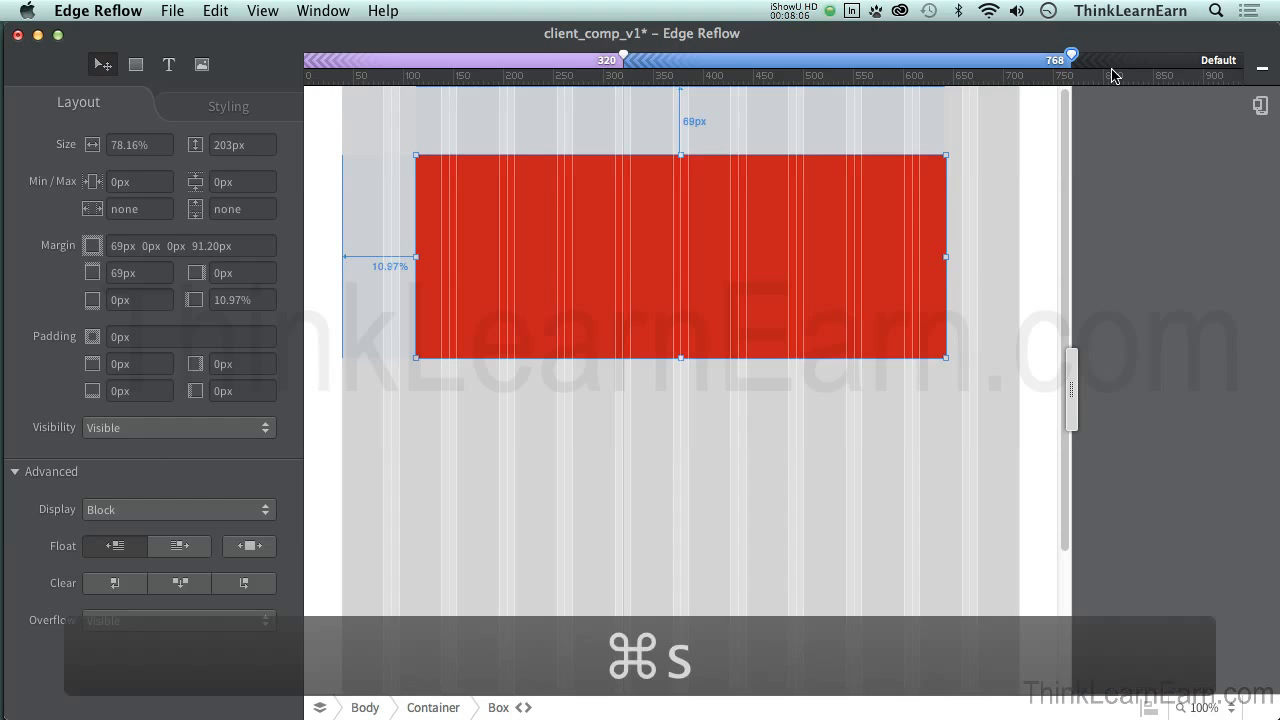
- At the 768 px breakpoint, change the box's background colour to blue, rgb(27, 72, 221), and save the project
{"action": "left_click", "coordinate": [712, 140]}
{"action": "left_click", "coordinate": [743, 202]}
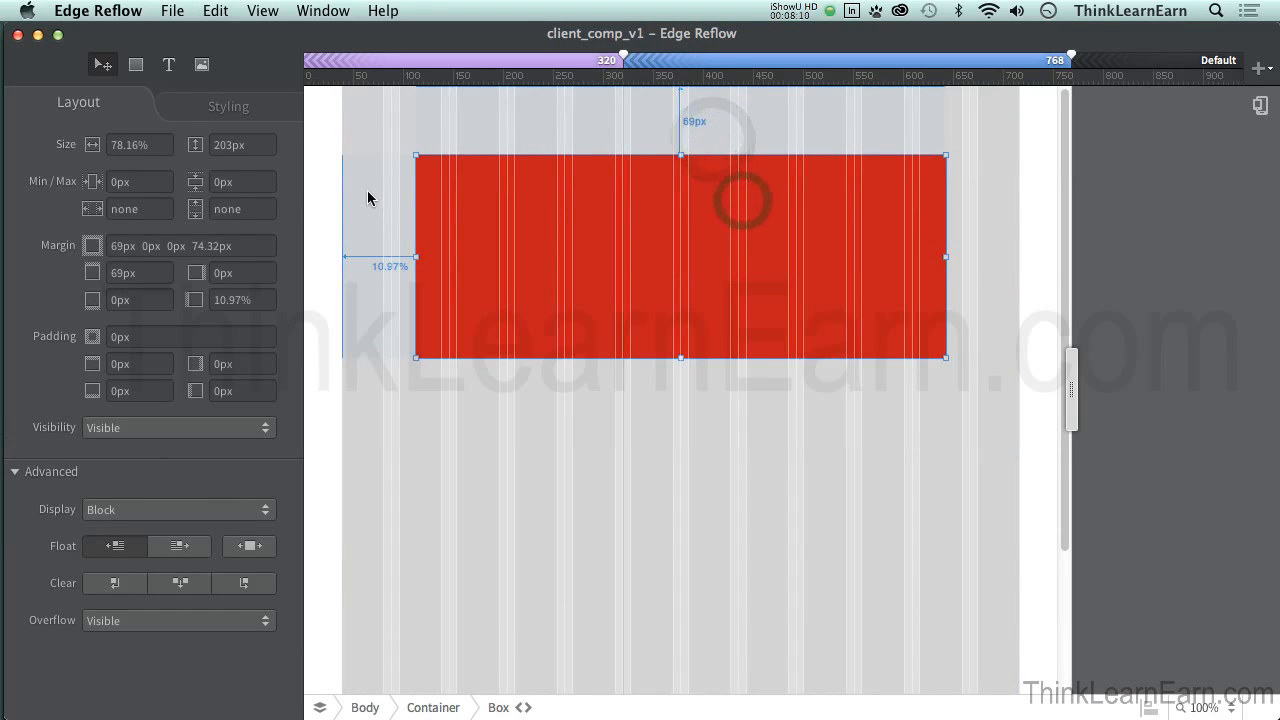
{"action": "left_click", "coordinate": [228, 106]}
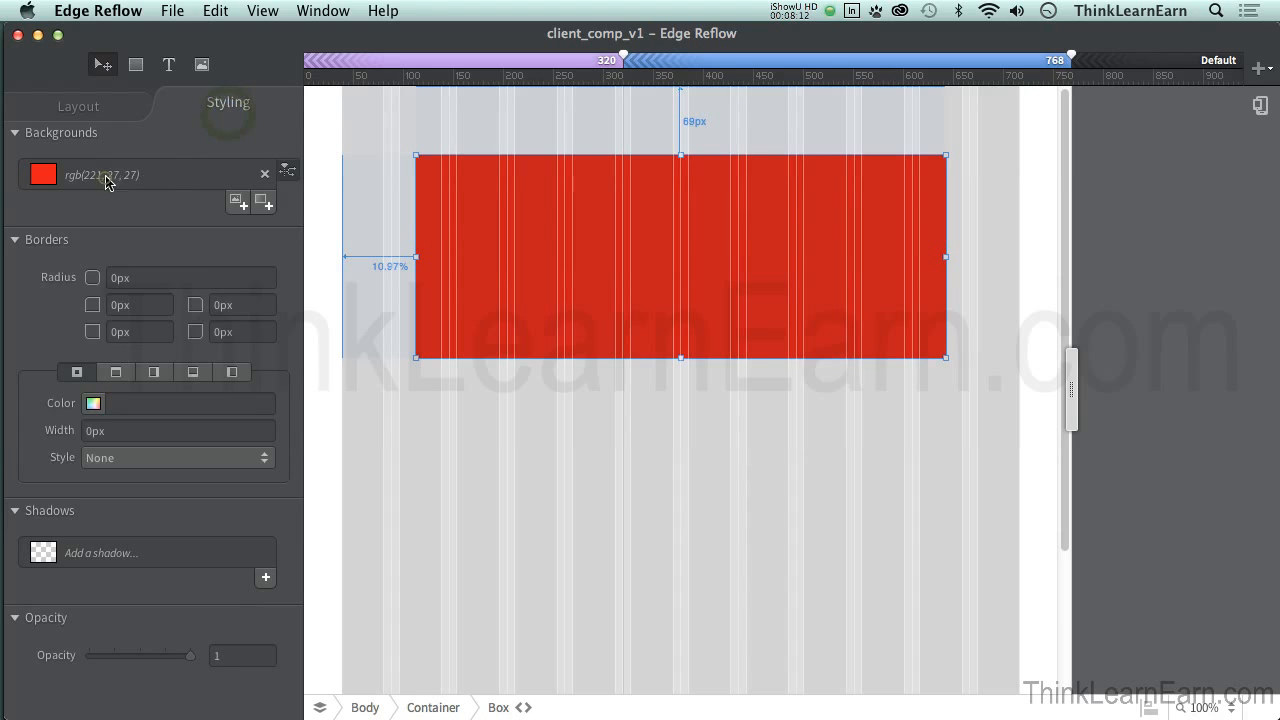
{"action": "left_click", "coordinate": [106, 176]}
{"action": "left_click_drag", "start_coordinate": [246, 300], "coordinate": [249, 312]}
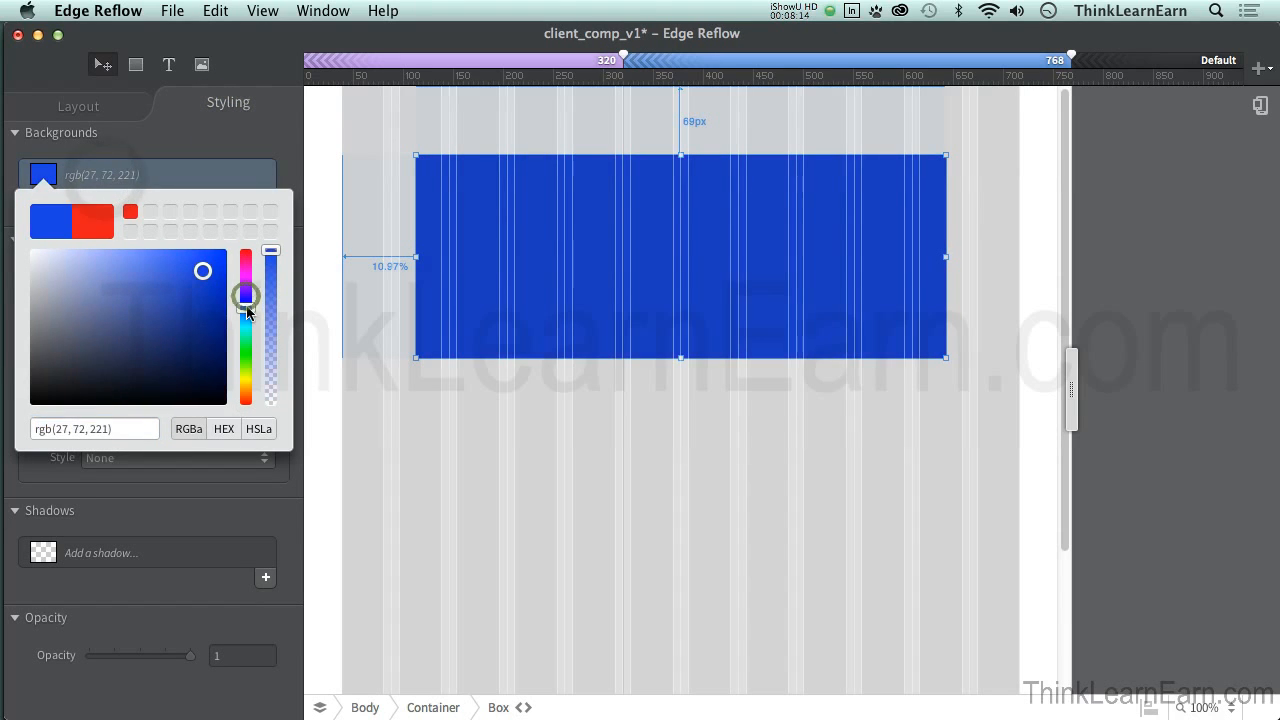
{"action": "left_click", "coordinate": [367, 200]}
{"action": "key", "text": "super+s"}
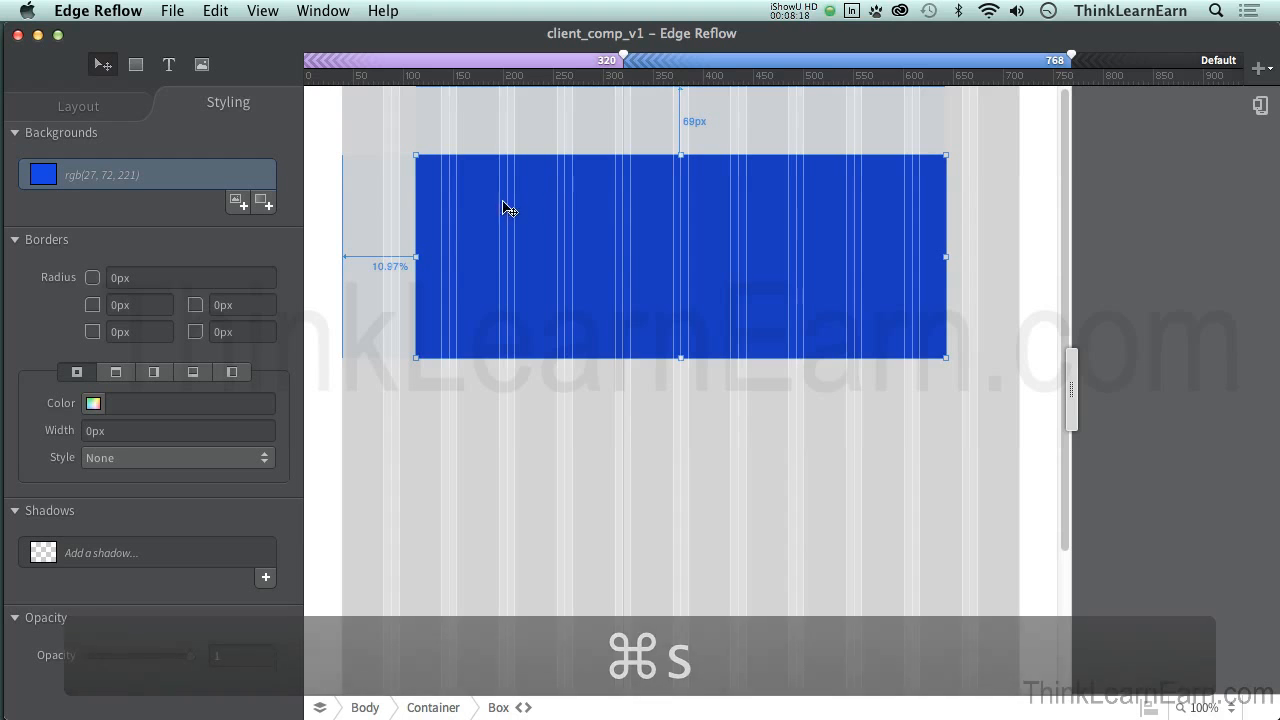
- Preview the saved default layout in Chrome and resize the browser window to examine how the box responds to the breakpoints
{"action": "left_click", "coordinate": [1133, 66]}
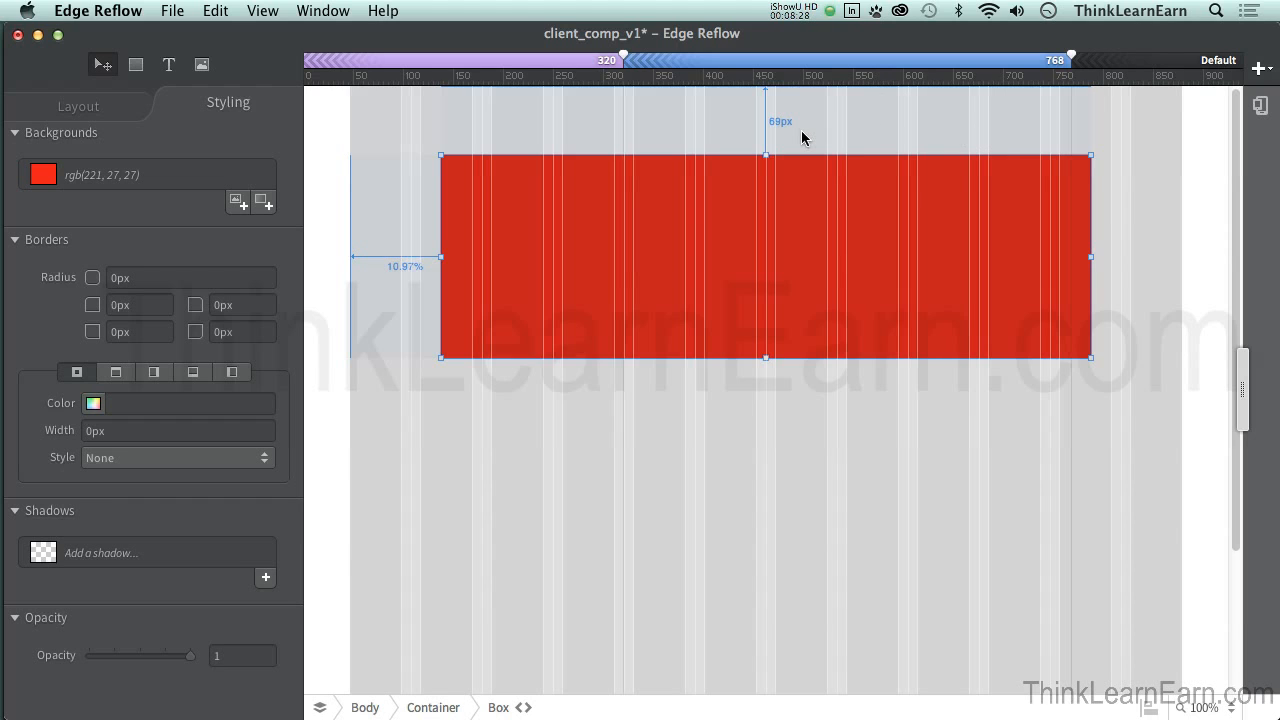
{"action": "key", "text": "super+s"}
{"action": "left_click", "coordinate": [266, 10]}
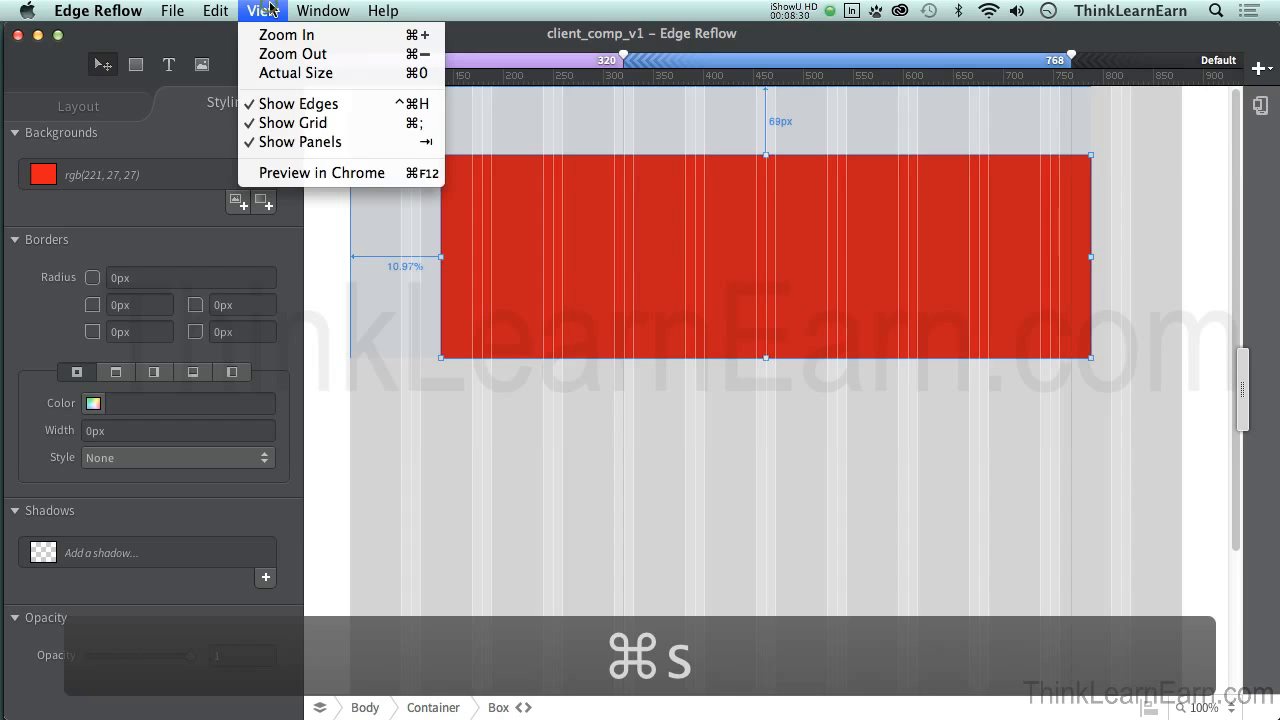
{"action": "left_click", "coordinate": [326, 174]}
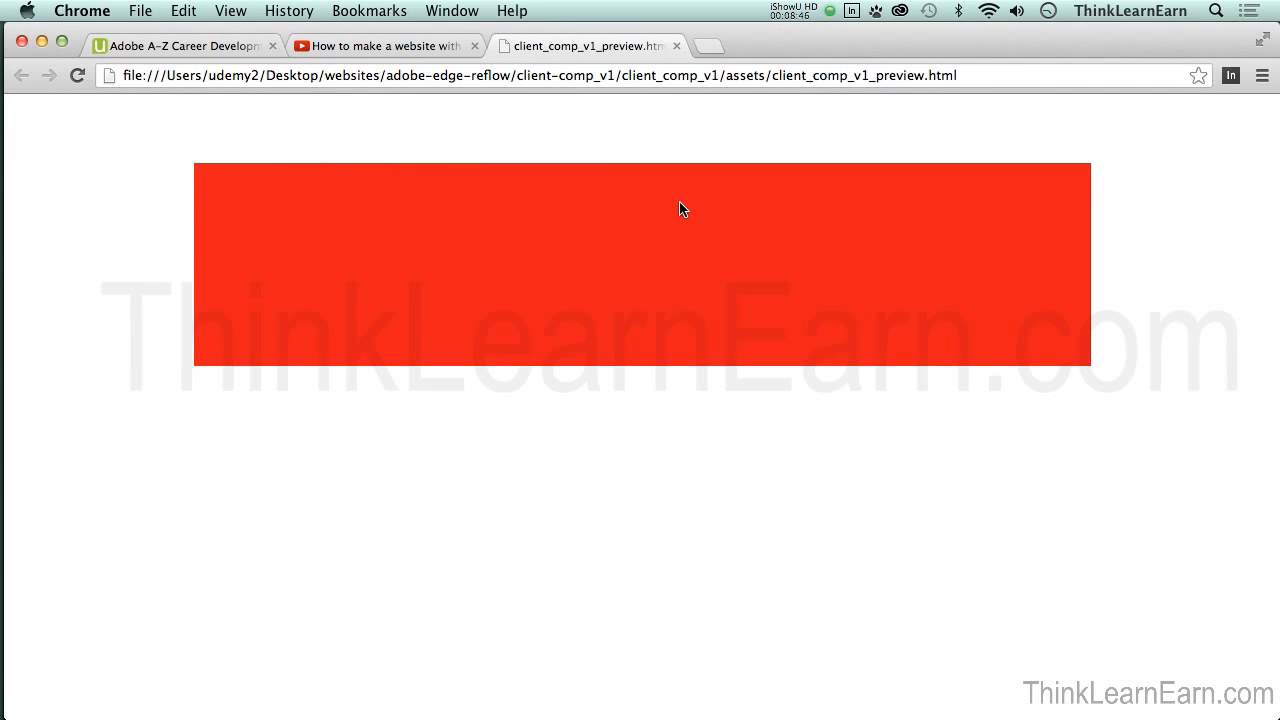
{"action": "left_click_drag", "start_coordinate": [1270, 380], "coordinate": [399, 318]}
{"action": "left_click_drag", "start_coordinate": [193, 270], "coordinate": [1279, 350]}
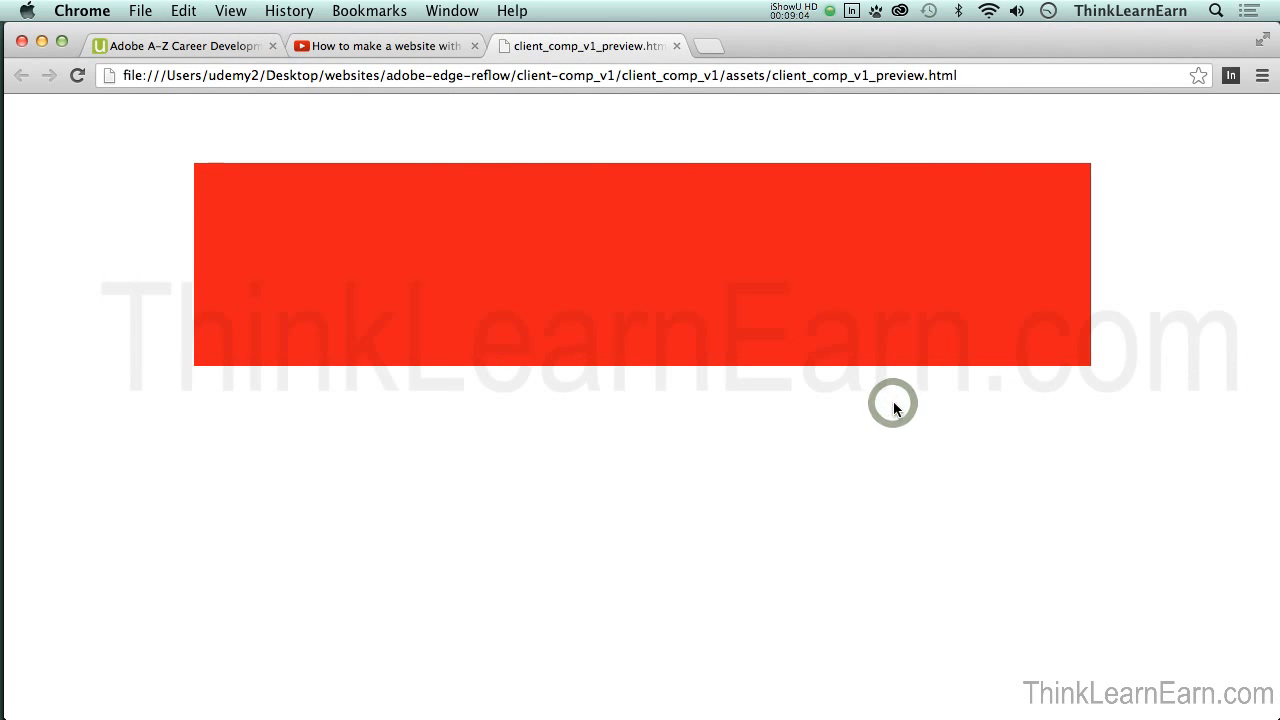
- Switch back to Edge Reflow and shorten the box at the 320 px breakpoint to about 118 px high
{"action": "key", "text": "super+Tab"}
{"action": "left_click", "coordinate": [806, 85]}
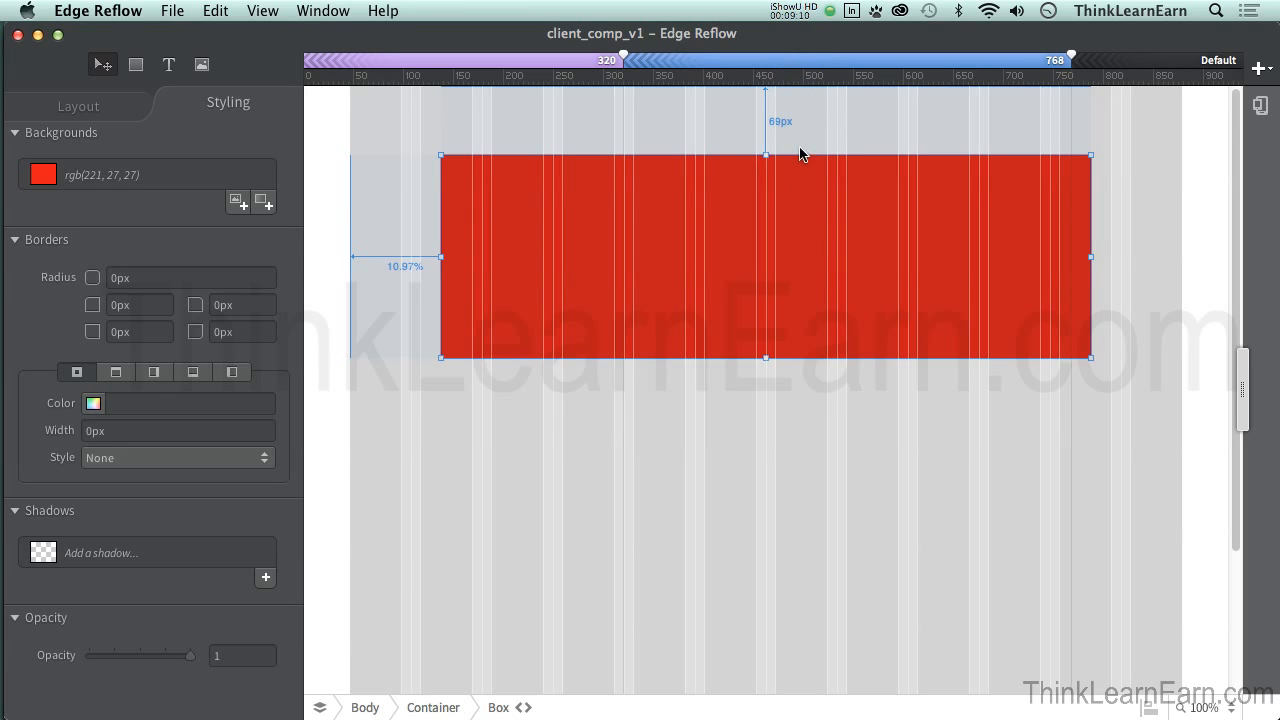
{"action": "left_click", "coordinate": [534, 64]}
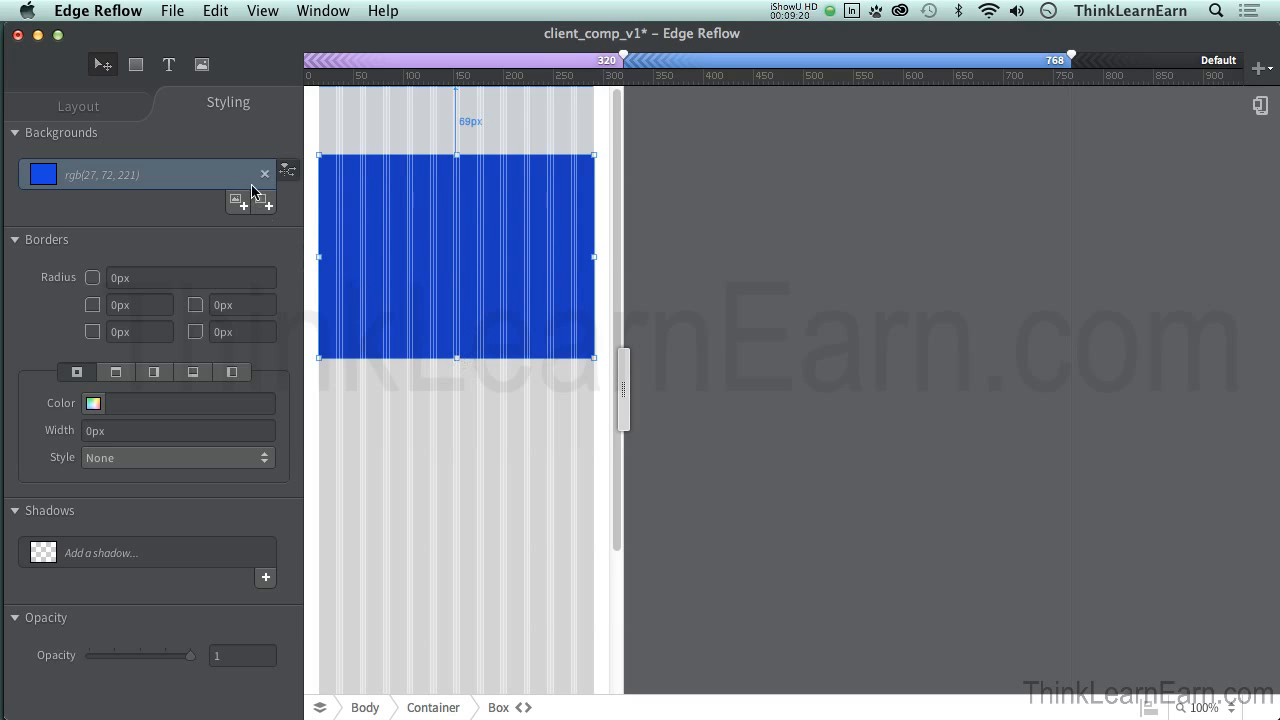
{"action": "left_click", "coordinate": [90, 106]}
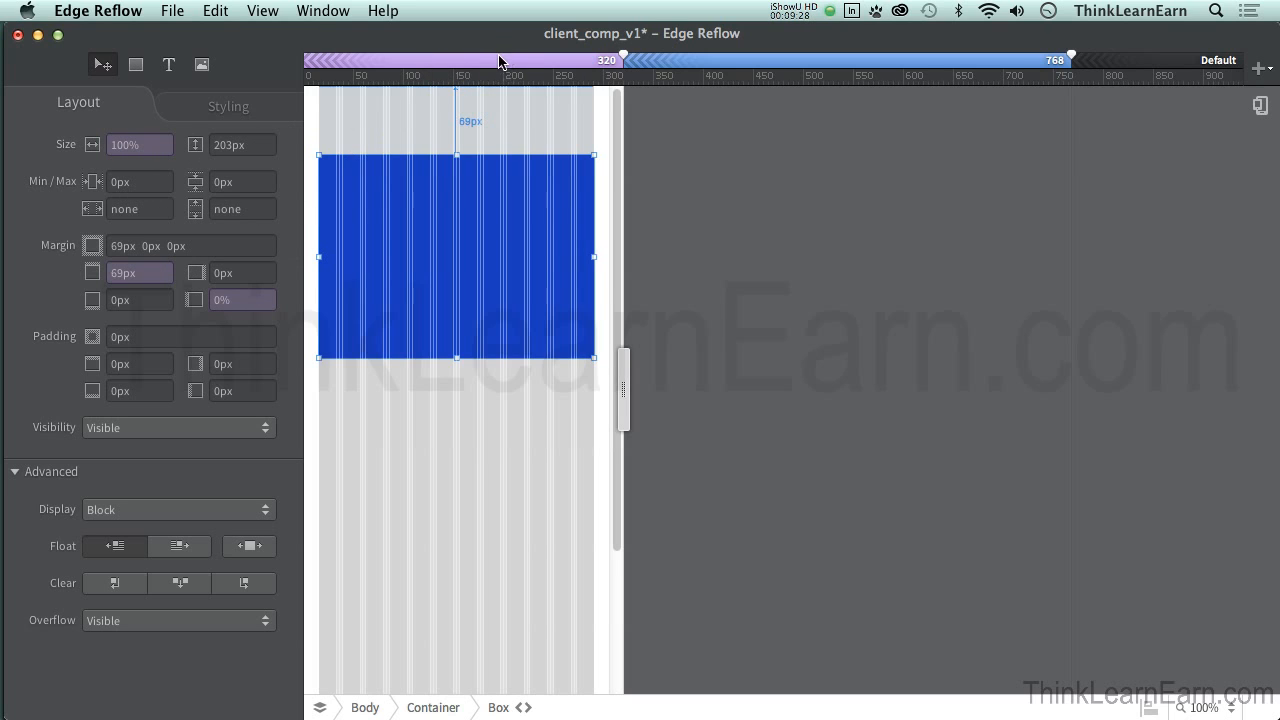
{"action": "left_click", "coordinate": [803, 61]}
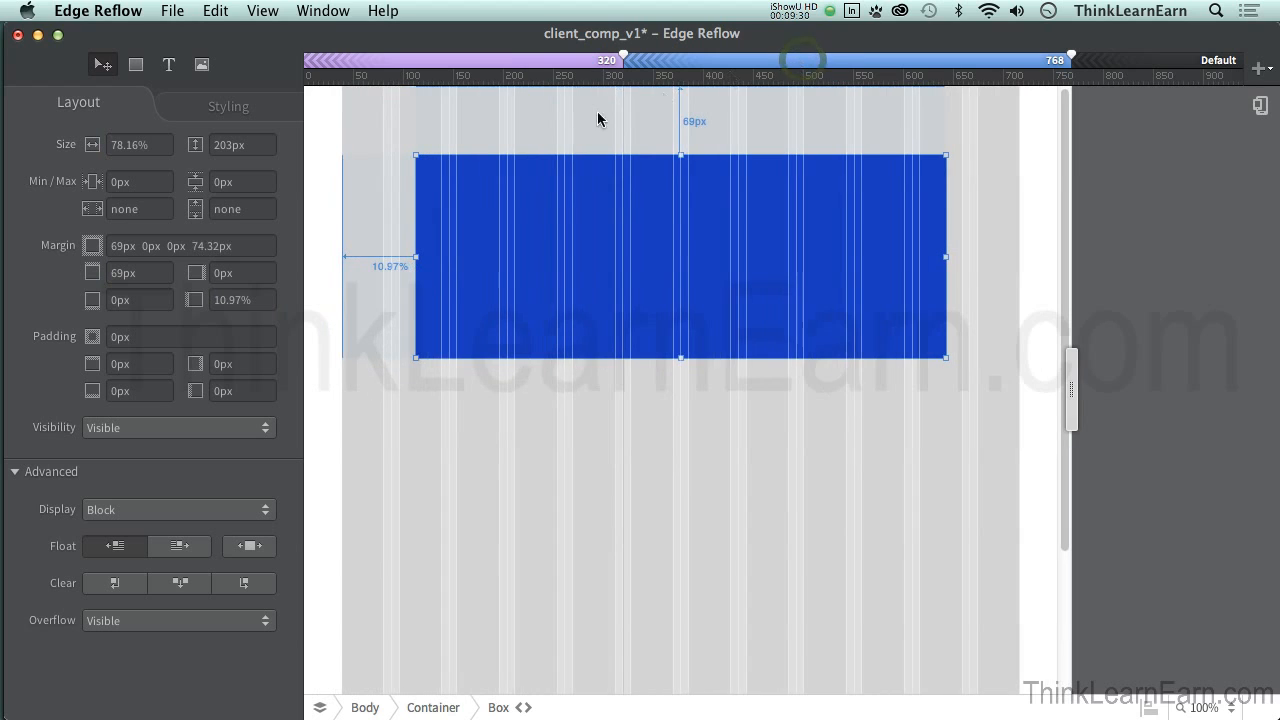
{"action": "left_click", "coordinate": [580, 201]}
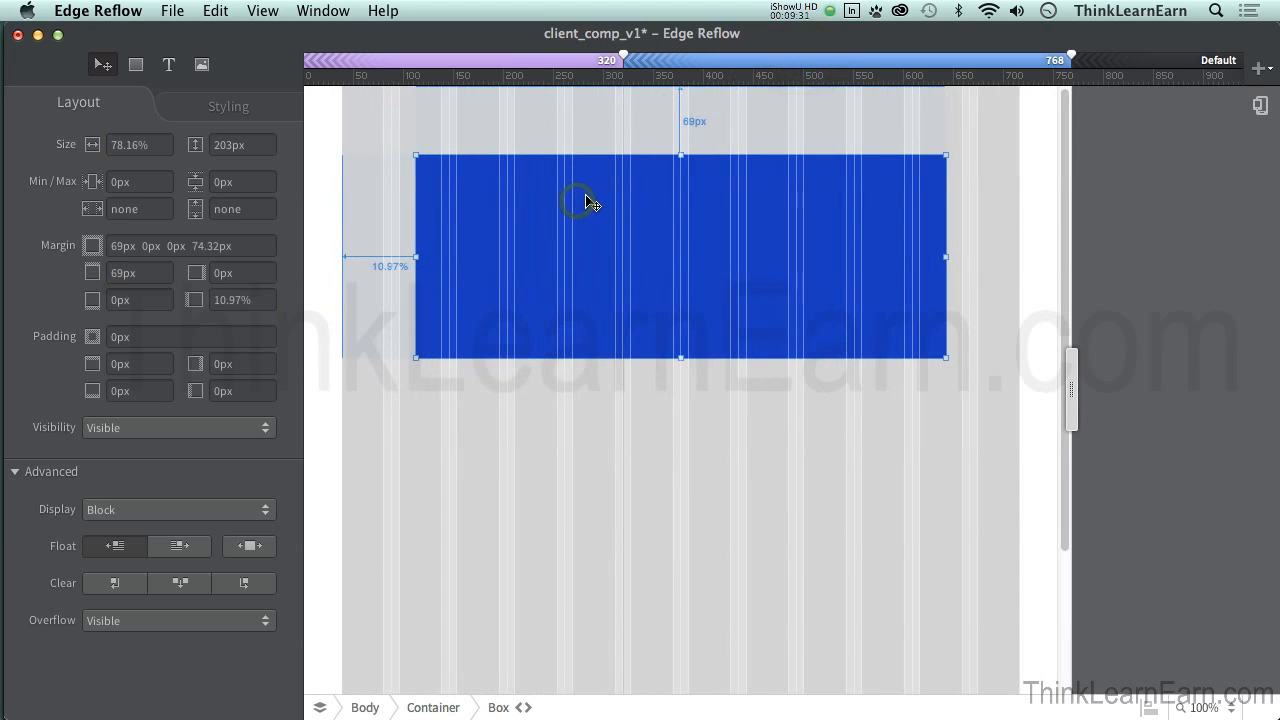
{"action": "left_click", "coordinate": [515, 62]}
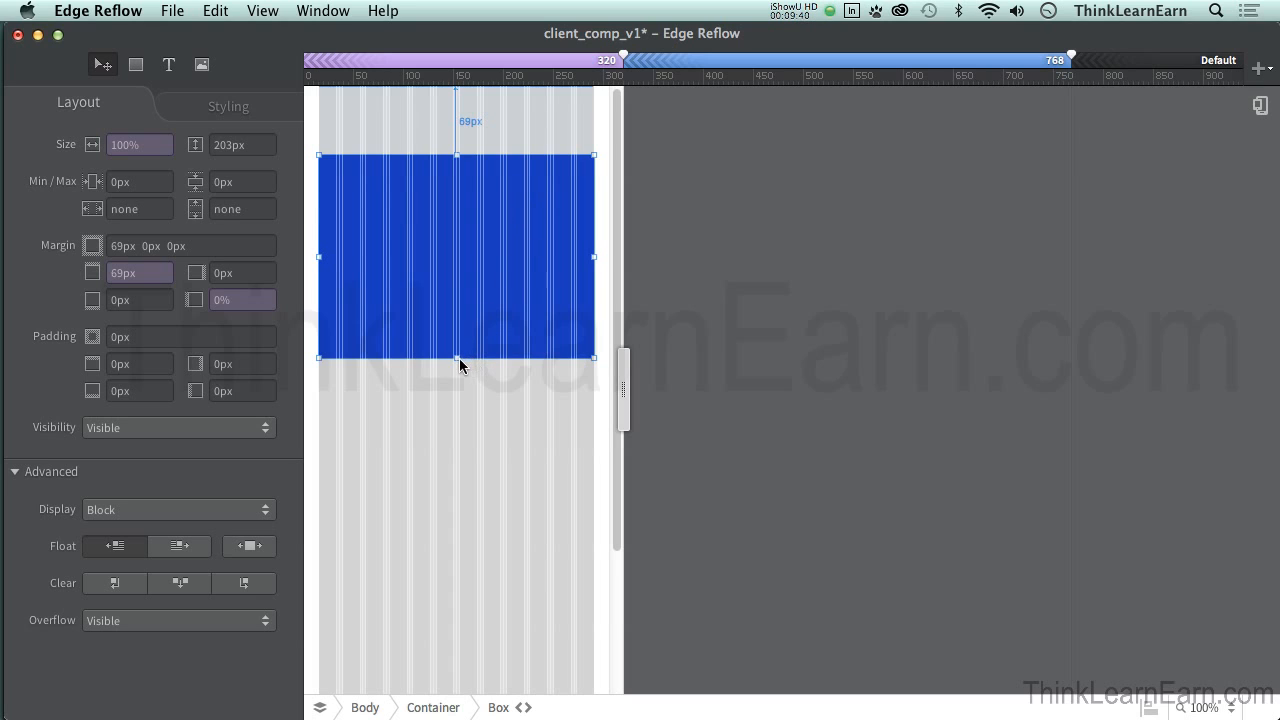
{"action": "left_click_drag", "start_coordinate": [459, 360], "coordinate": [460, 274]}
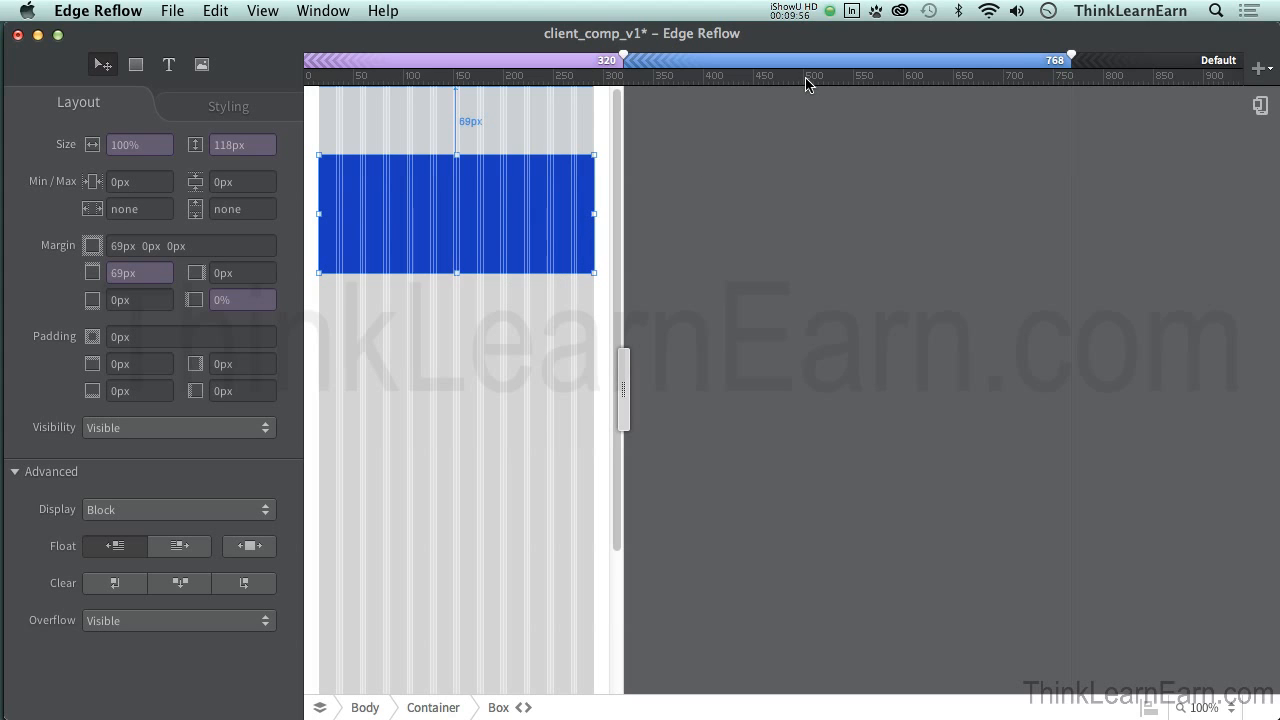
- At the 320 px breakpoint, change the box's background colour to magenta, rgb(206, 27, 221)
{"action": "left_click", "coordinate": [828, 66]}
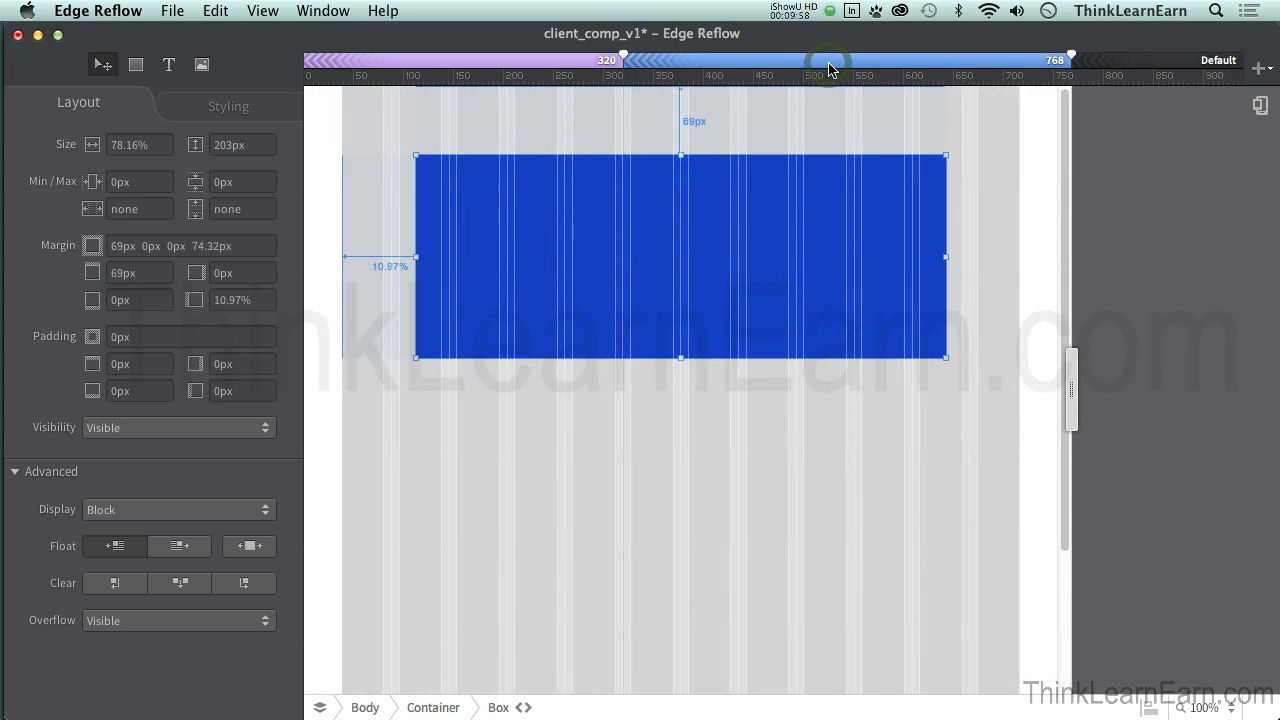
{"action": "left_click", "coordinate": [537, 66]}
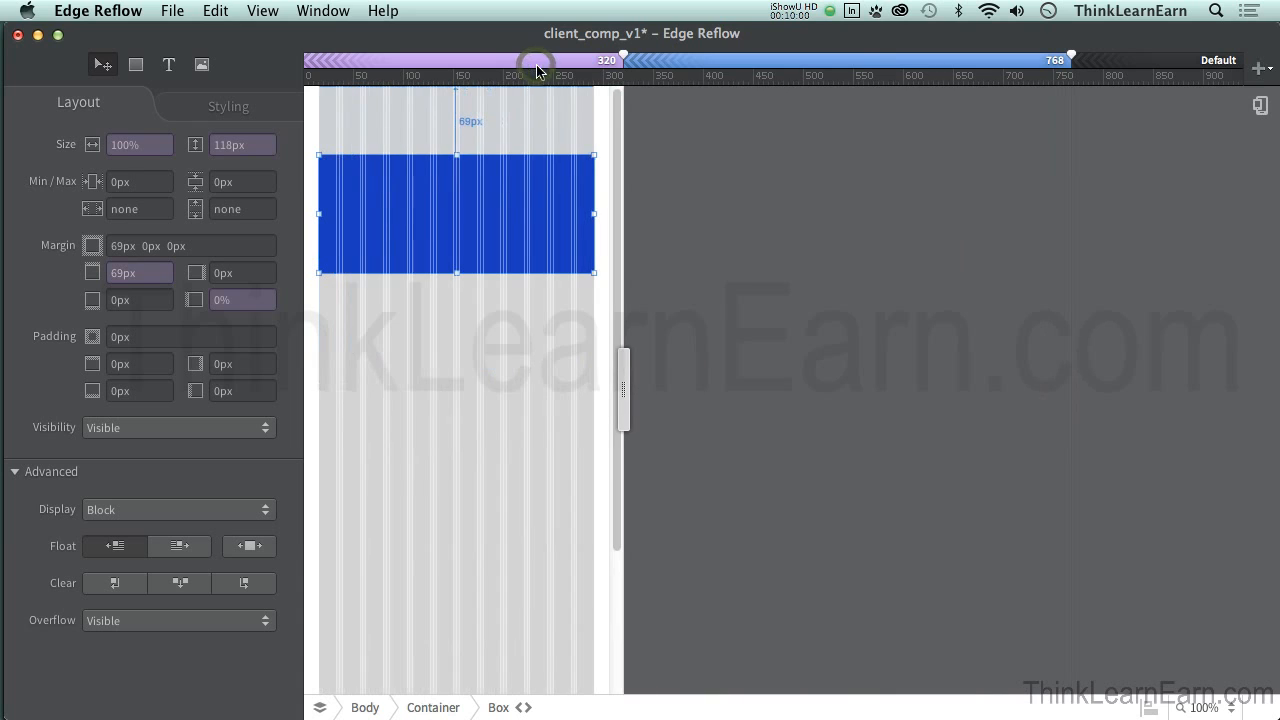
{"action": "left_click", "coordinate": [522, 200]}
{"action": "left_click", "coordinate": [211, 103]}
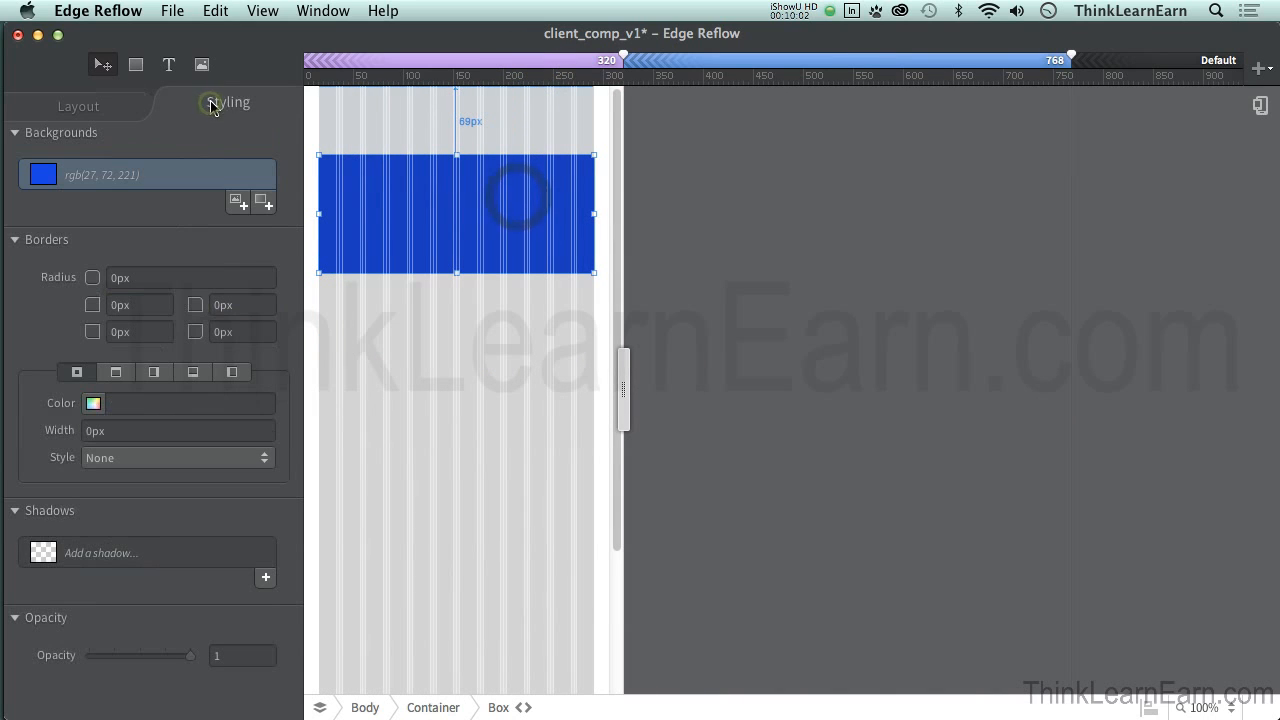
{"action": "left_click", "coordinate": [113, 176]}
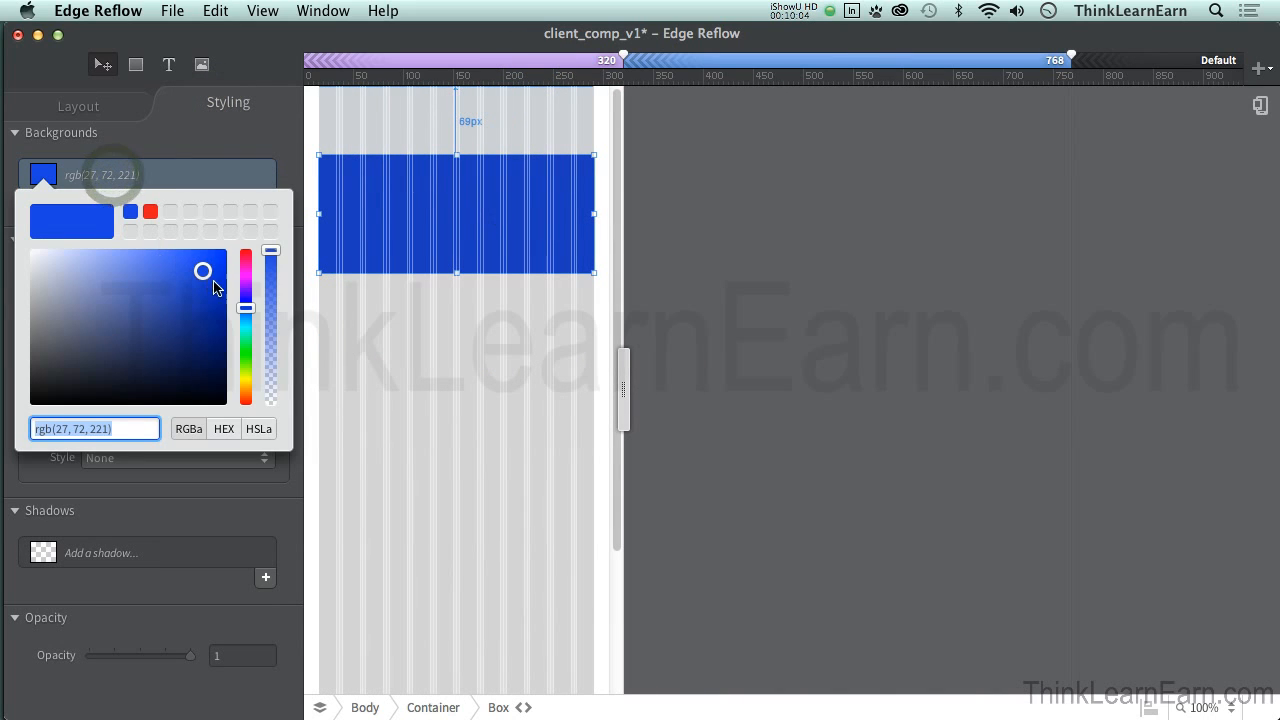
{"action": "left_click_drag", "start_coordinate": [245, 307], "coordinate": [245, 277]}
{"action": "left_click", "coordinate": [348, 304]}
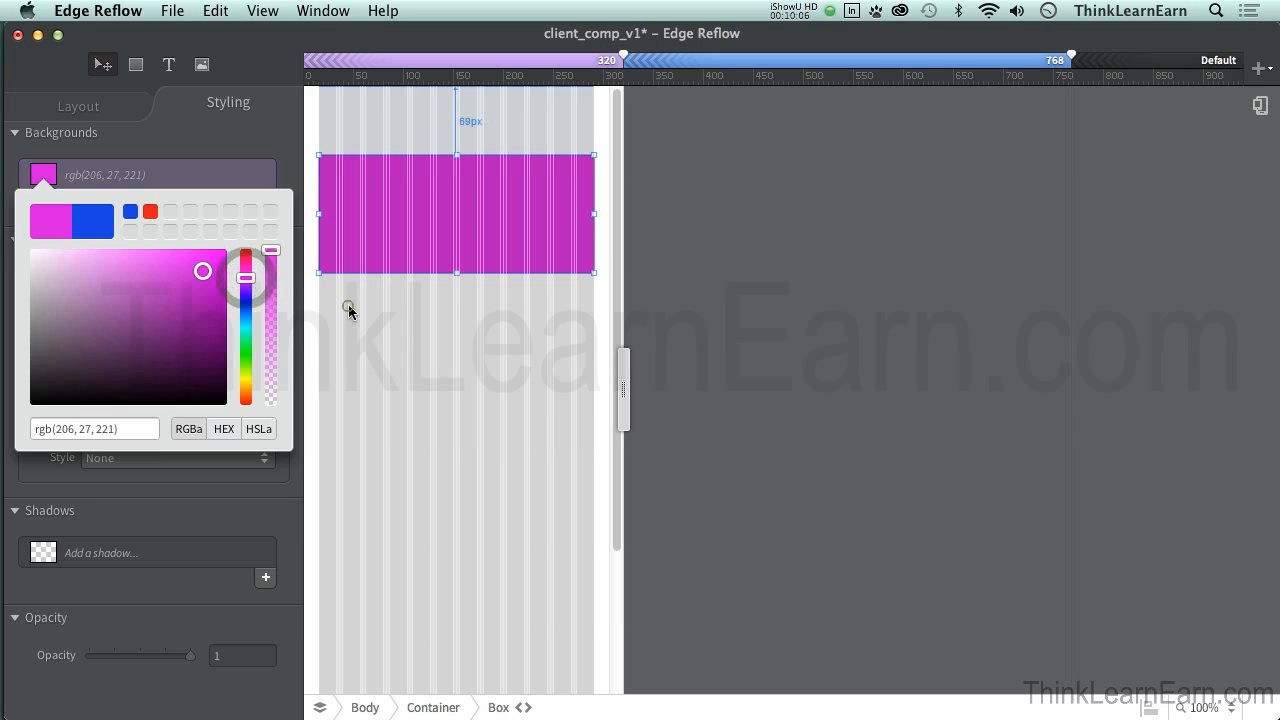
{"action": "left_click", "coordinate": [424, 195]}
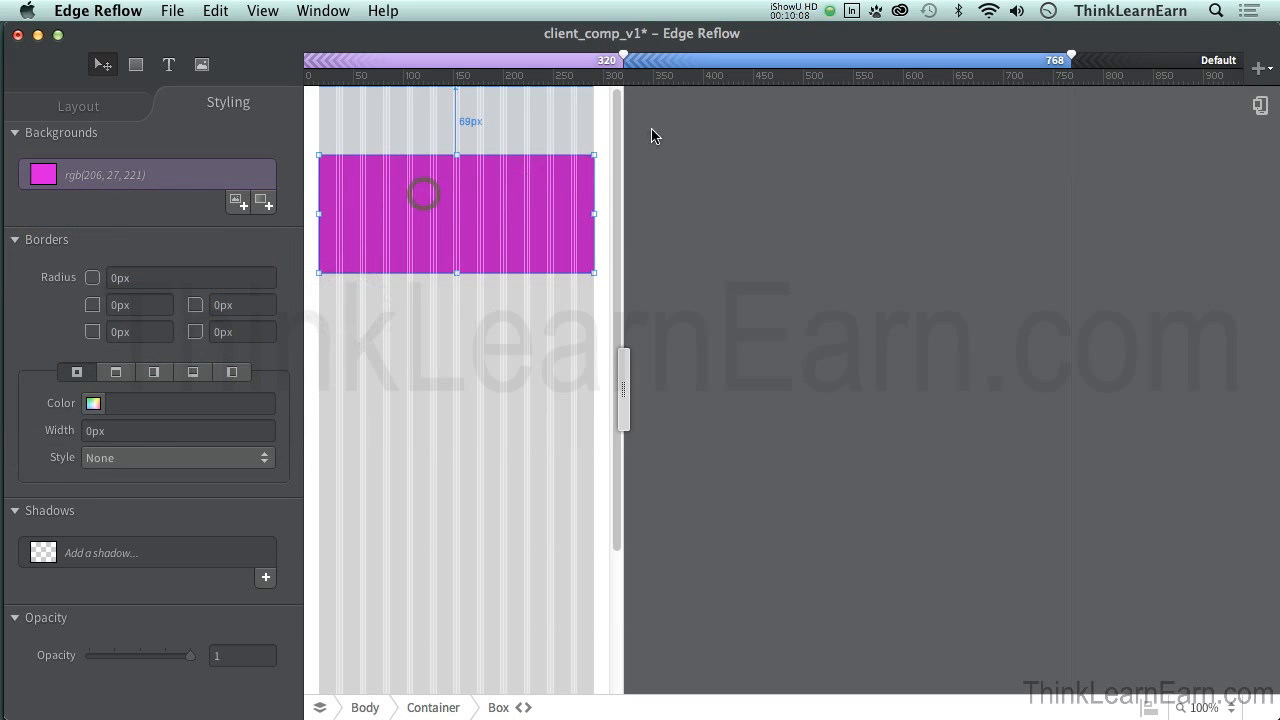
- At the 768 px breakpoint, resize the box to about 154 px high and 100% wide with a 0% left margin, and save the project
{"action": "left_click", "coordinate": [814, 64]}
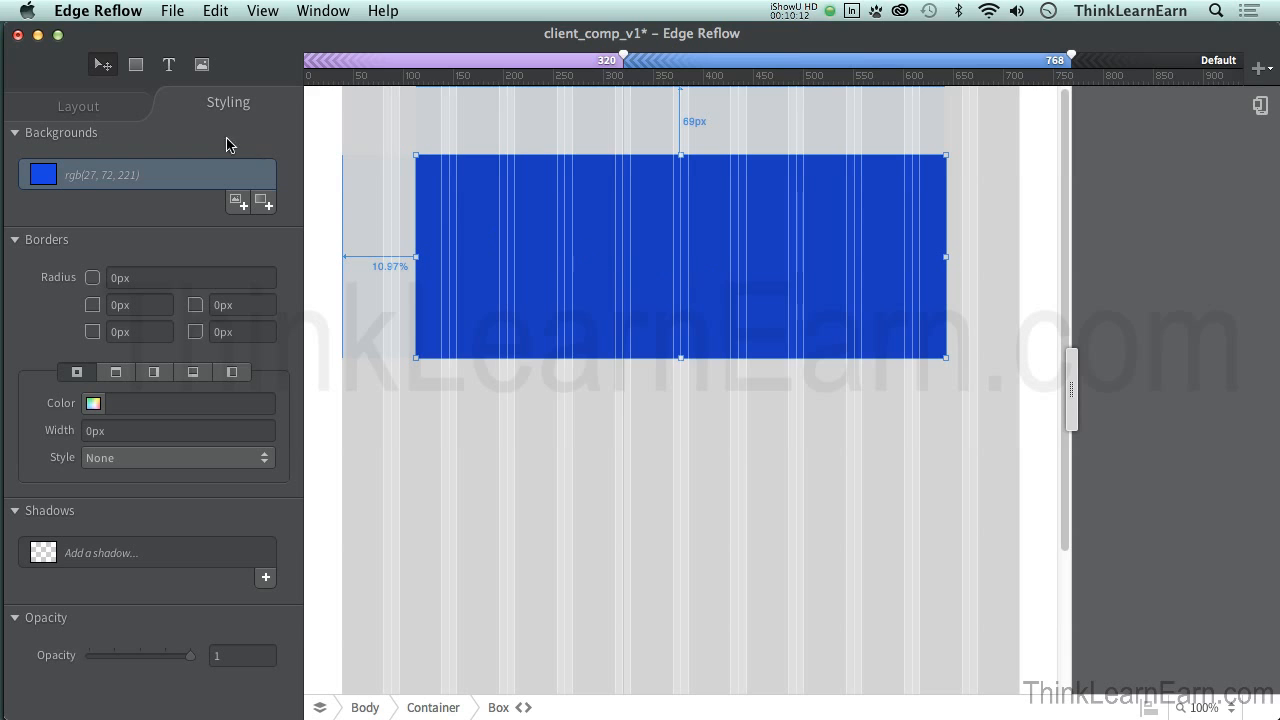
{"action": "left_click", "coordinate": [90, 104]}
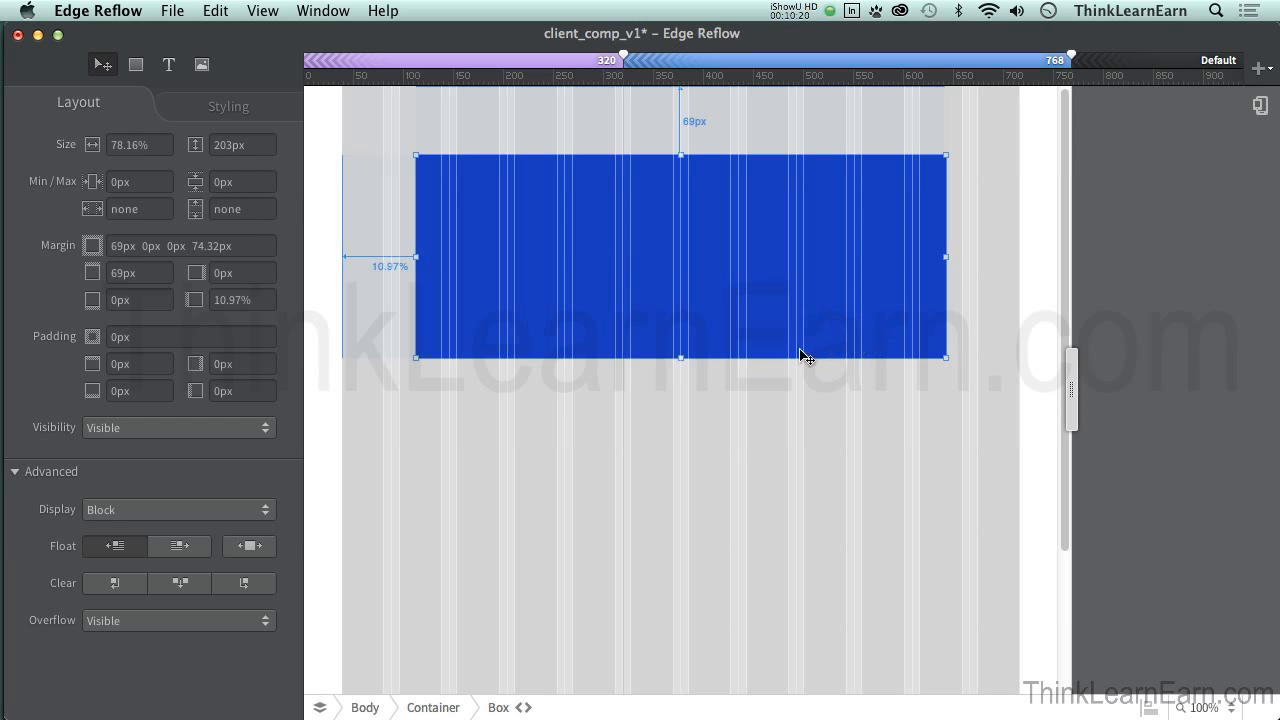
{"action": "left_click_drag", "start_coordinate": [681, 357], "coordinate": [683, 308]}
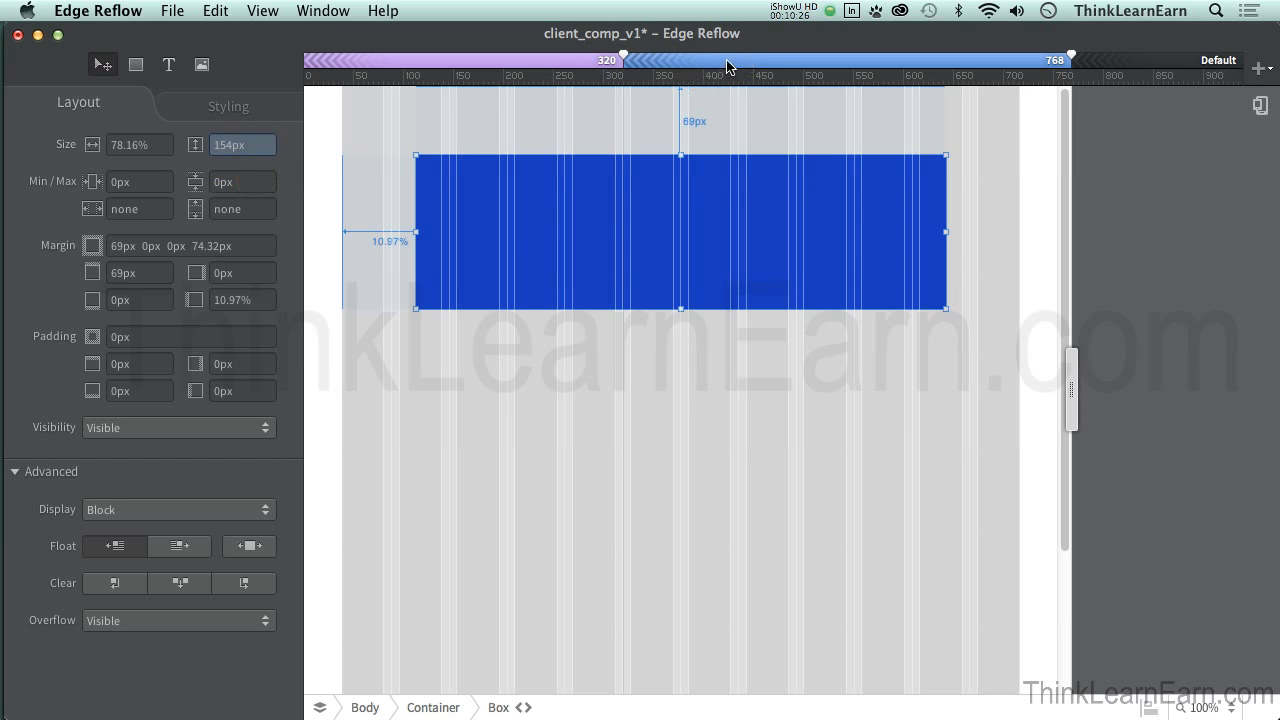
{"action": "left_click_drag", "start_coordinate": [417, 232], "coordinate": [343, 232]}
{"action": "left_click_drag", "start_coordinate": [946, 233], "coordinate": [1035, 231]}
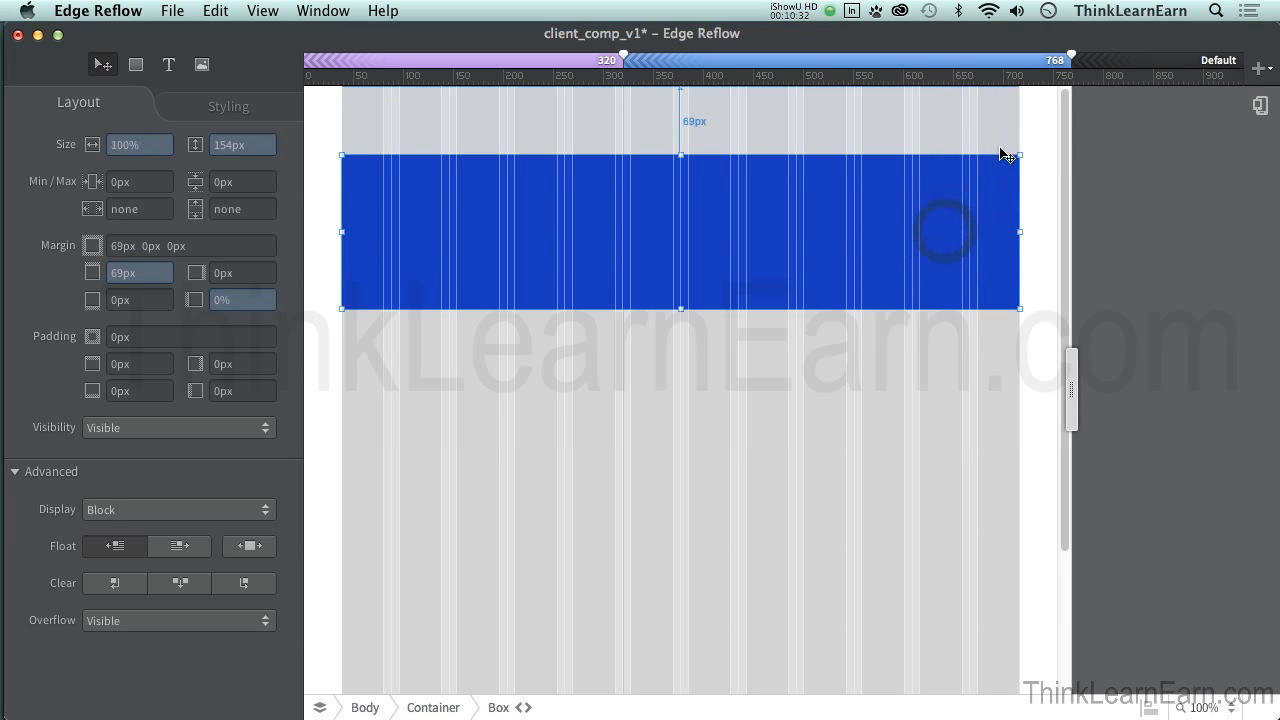
{"action": "left_click", "coordinate": [607, 147]}
{"action": "left_click", "coordinate": [612, 176]}
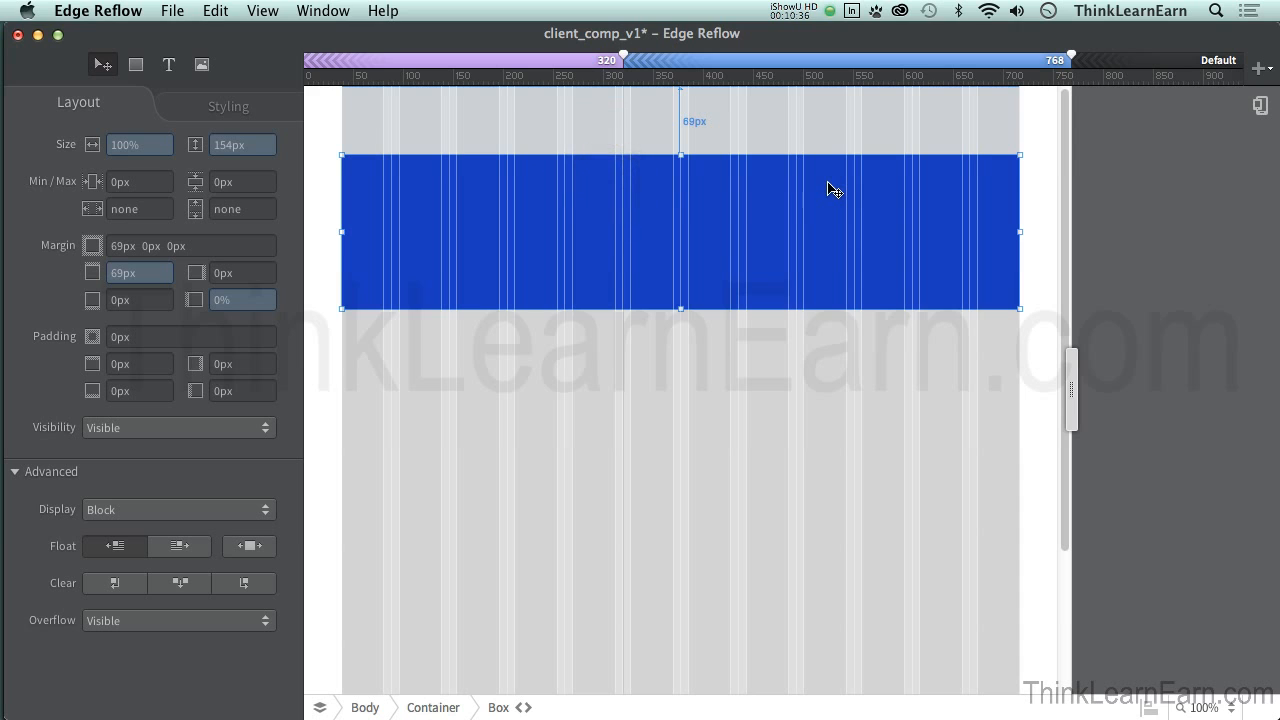
{"action": "key", "text": "super+s"}
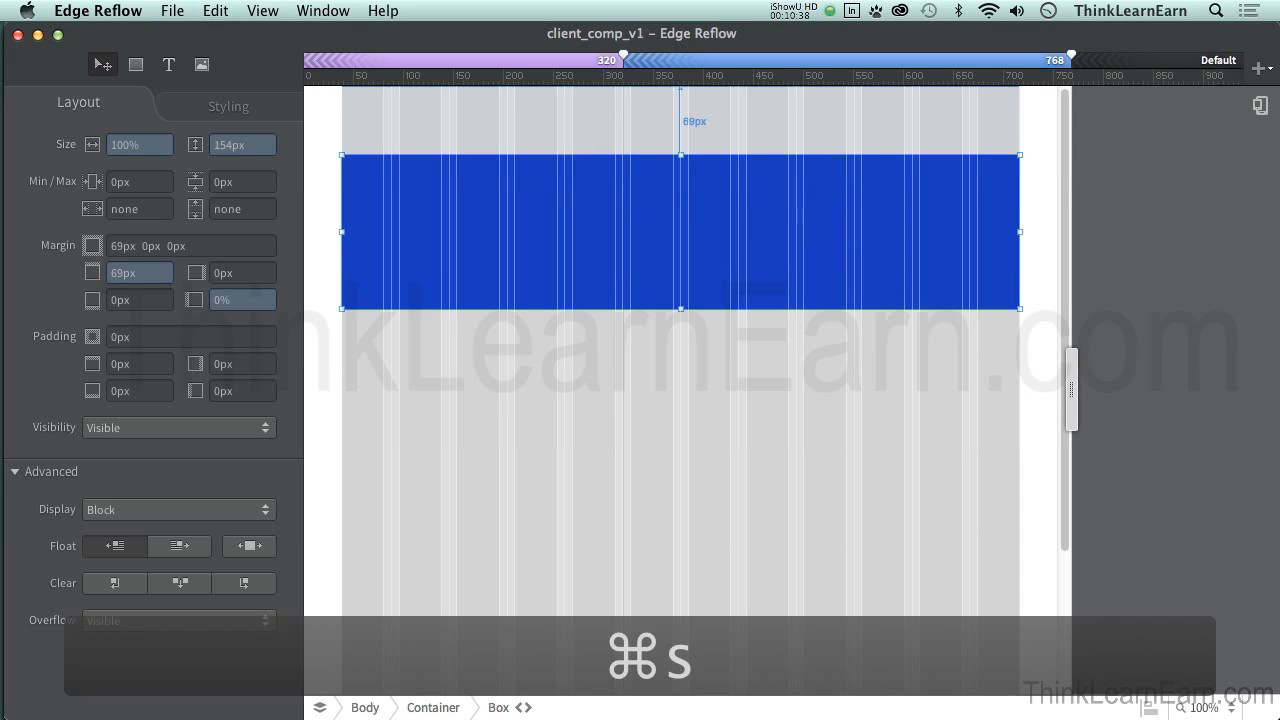
- Compare the box's size and colour in the default layout and at the 768 px and 320 px breakpoints
{"action": "left_click", "coordinate": [1143, 63]}
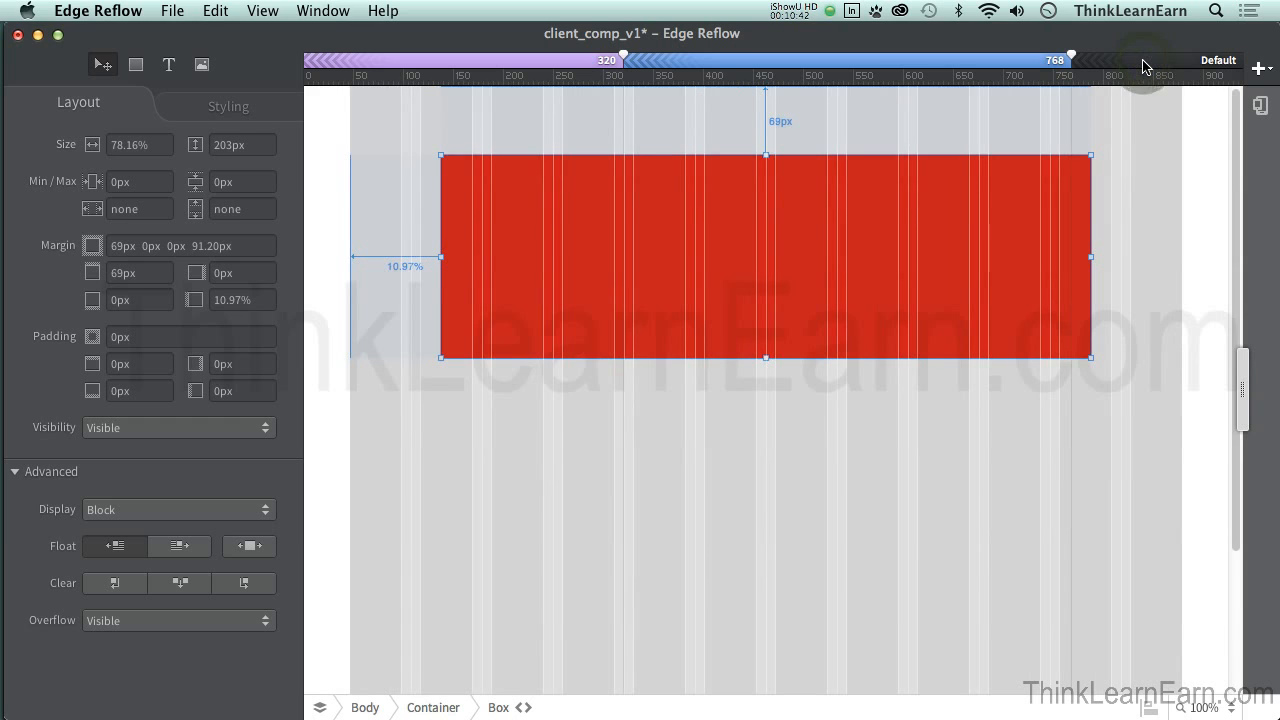
{"action": "left_click", "coordinate": [949, 64]}
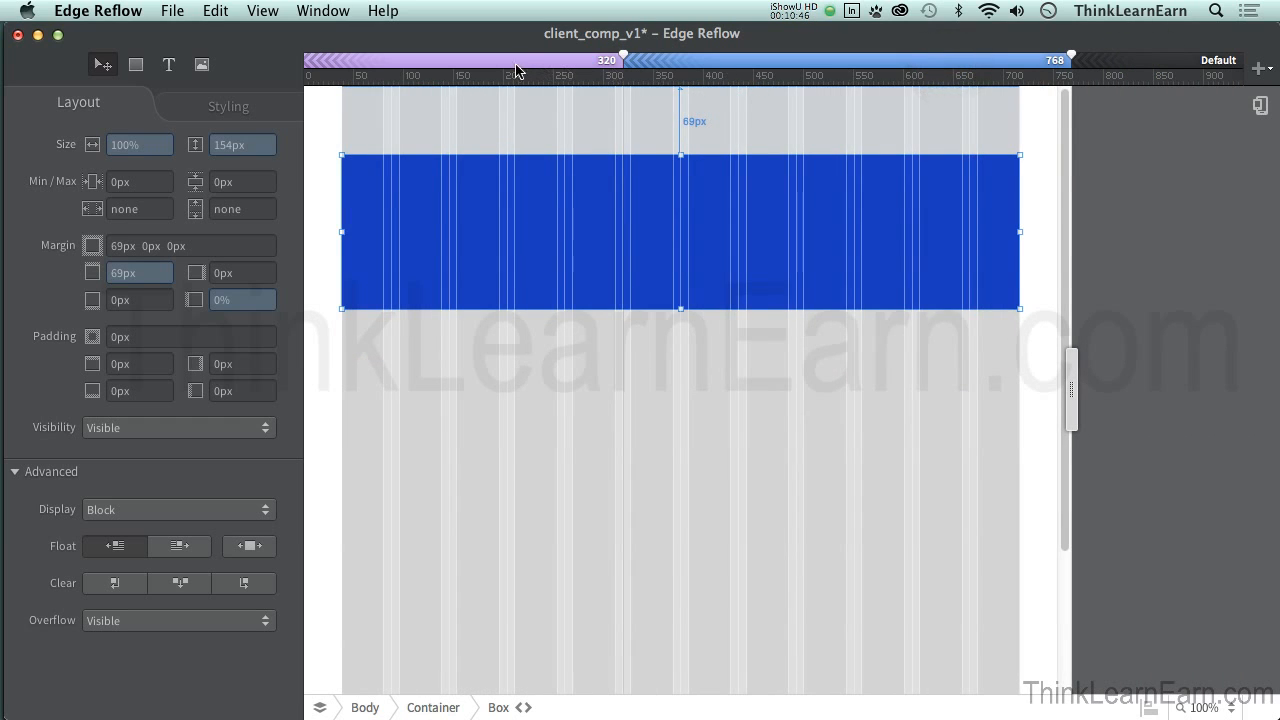
{"action": "left_click", "coordinate": [520, 64]}
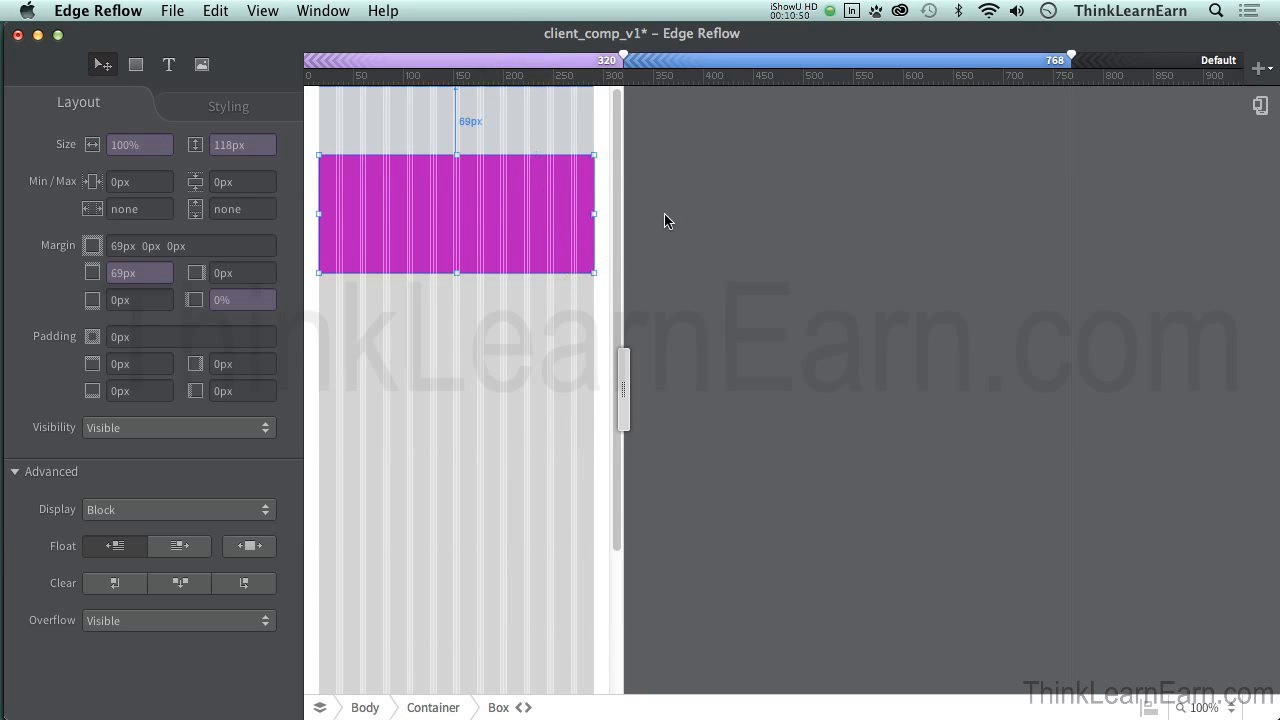
- Examine the page's element hierarchy and copy the box's CSS for the default, 768 px and 320 px layouts
{"action": "left_click", "coordinate": [322, 706]}
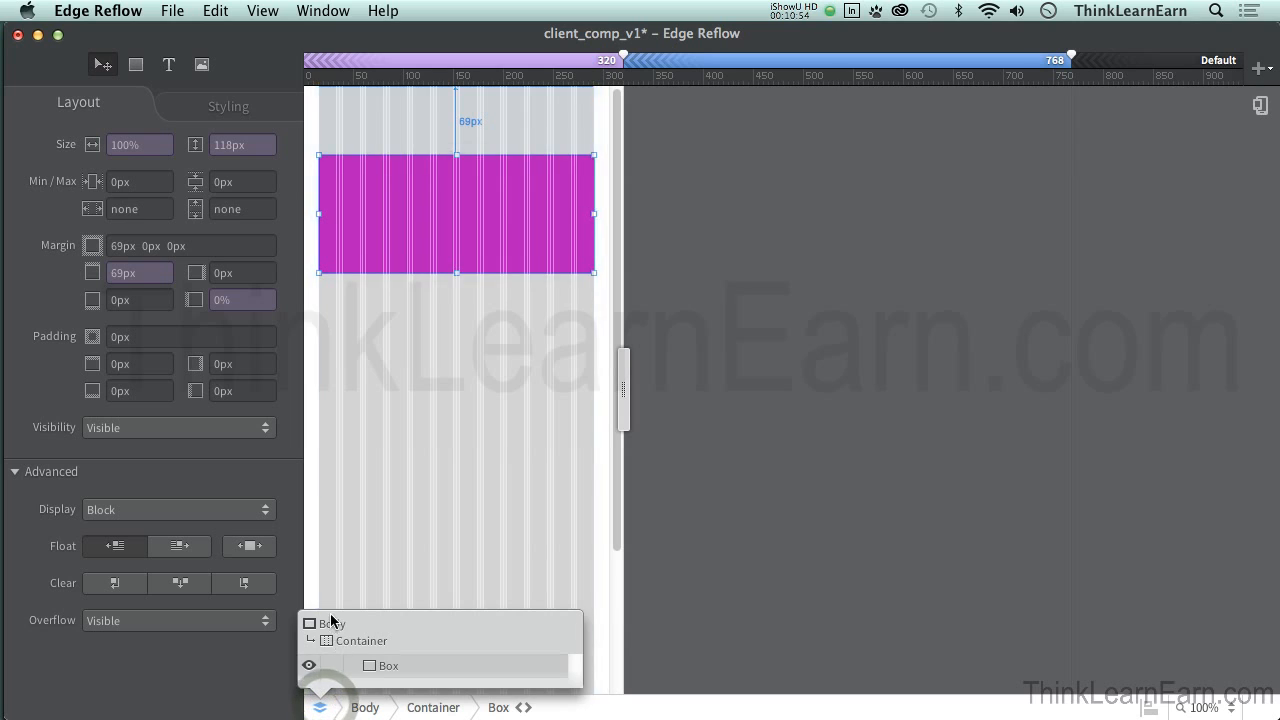
{"action": "left_click", "coordinate": [377, 552]}
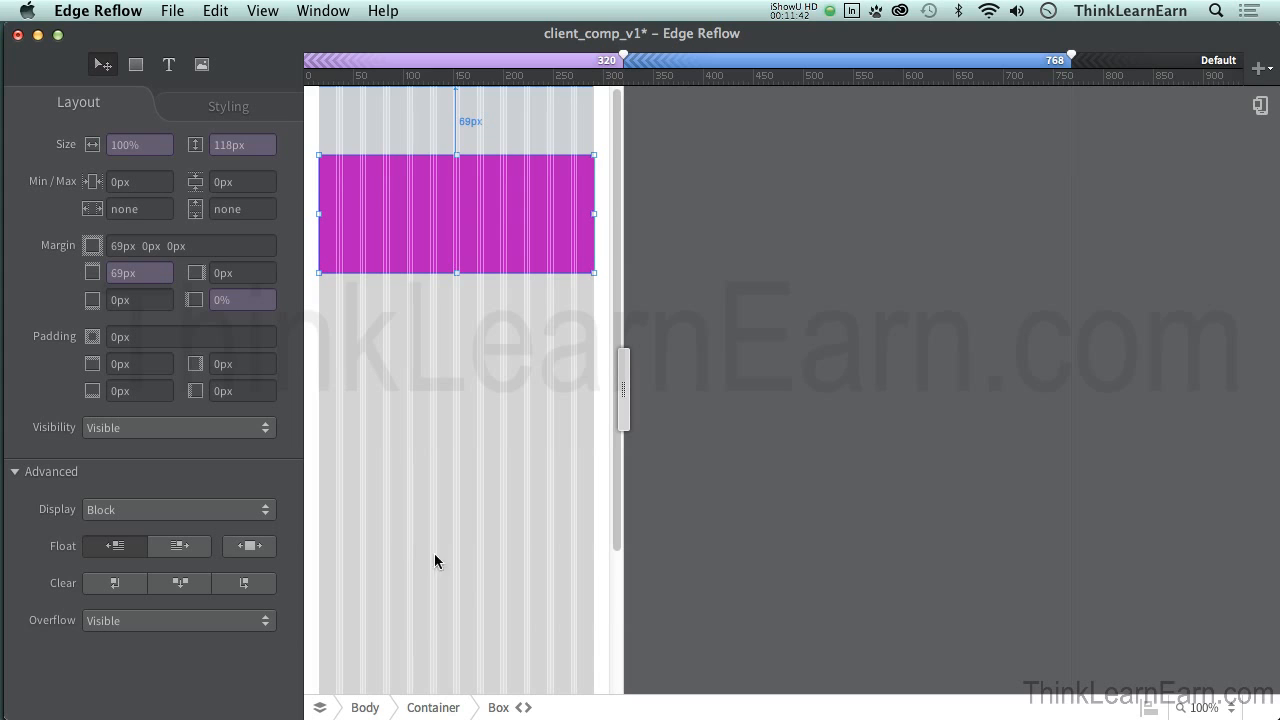
{"action": "left_click", "coordinate": [522, 707]}
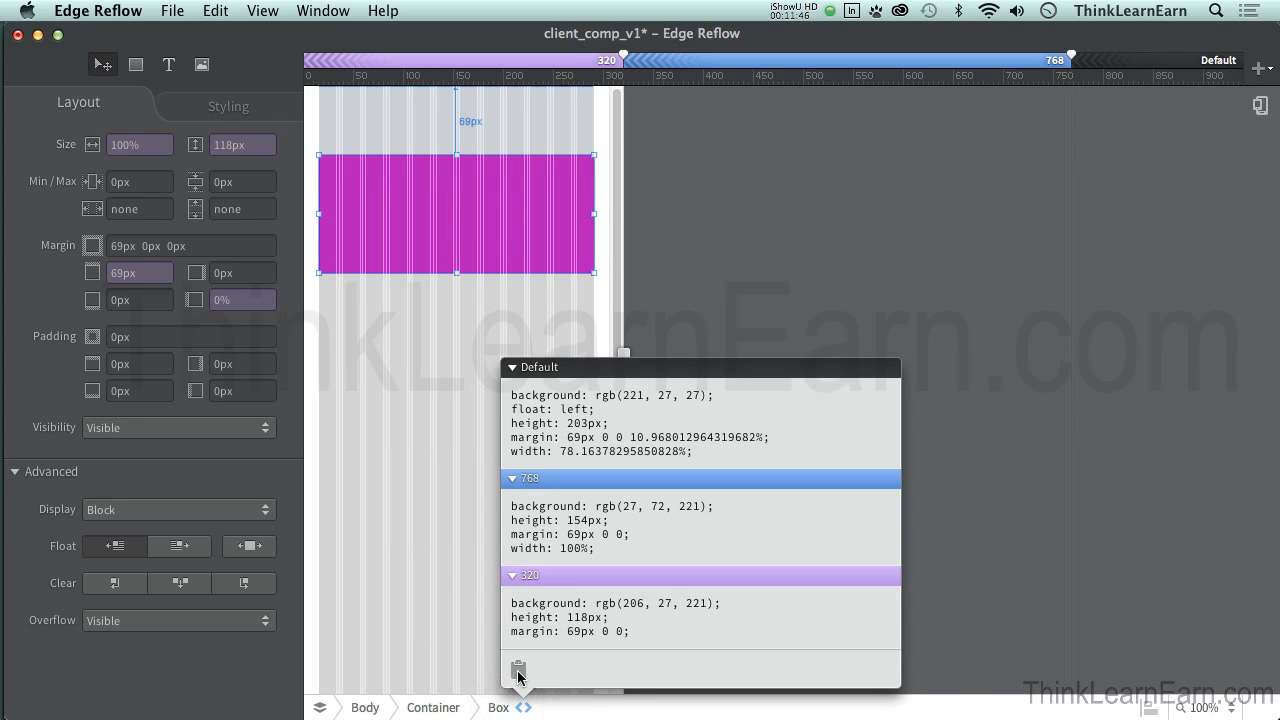
{"action": "left_click", "coordinate": [518, 672]}
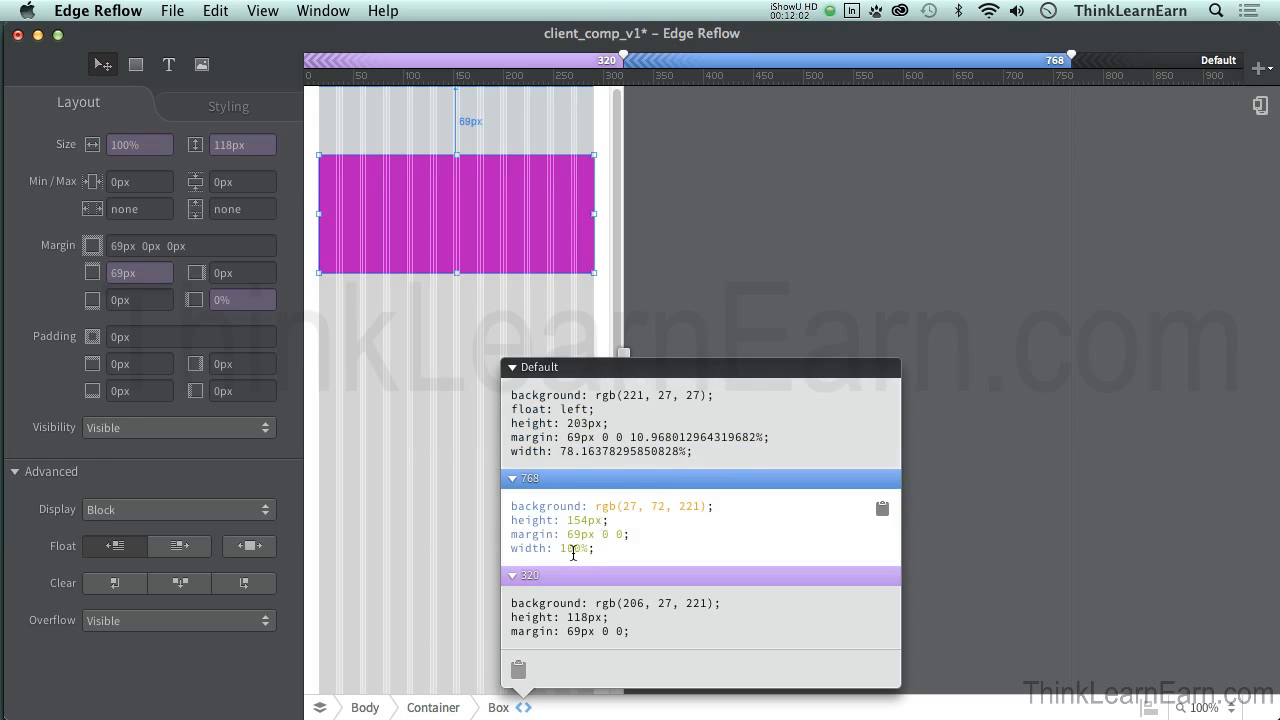
{"action": "left_click", "coordinate": [480, 616]}
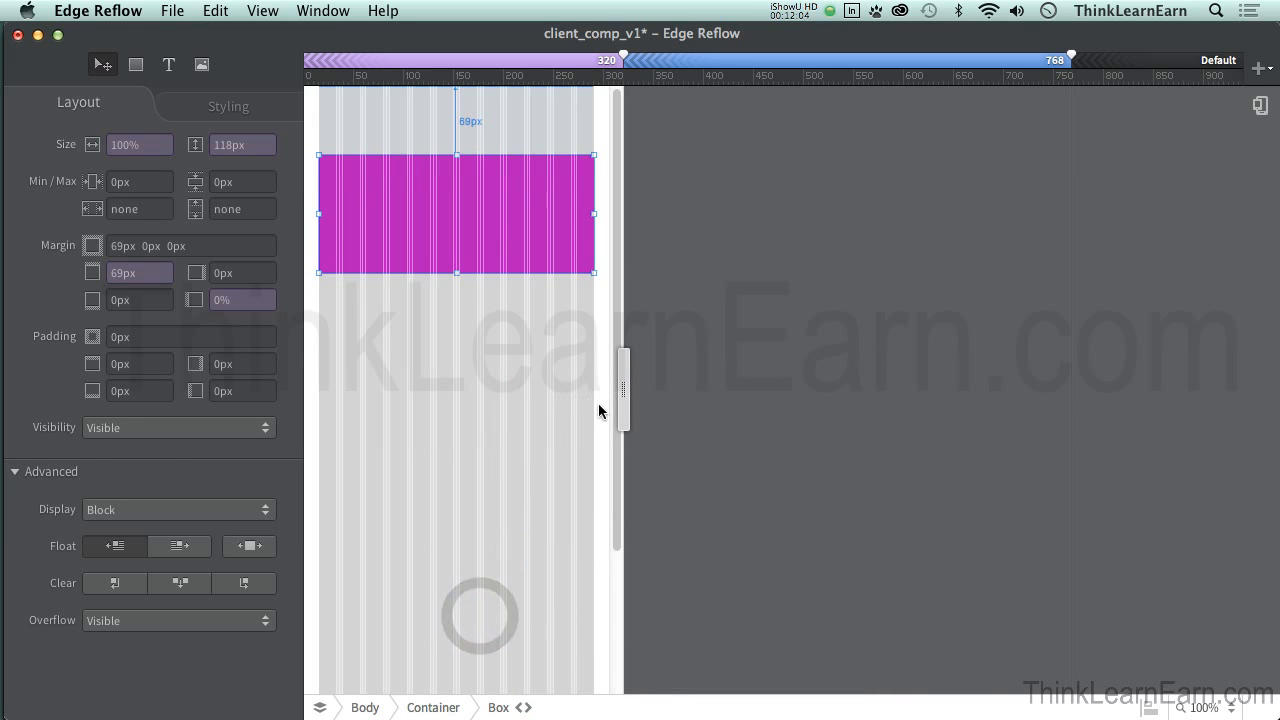
- Vary the canvas width across the default, 768 px and 320 px ranges to check how the box responds
{"action": "left_click_drag", "start_coordinate": [628, 400], "coordinate": [1275, 407]}
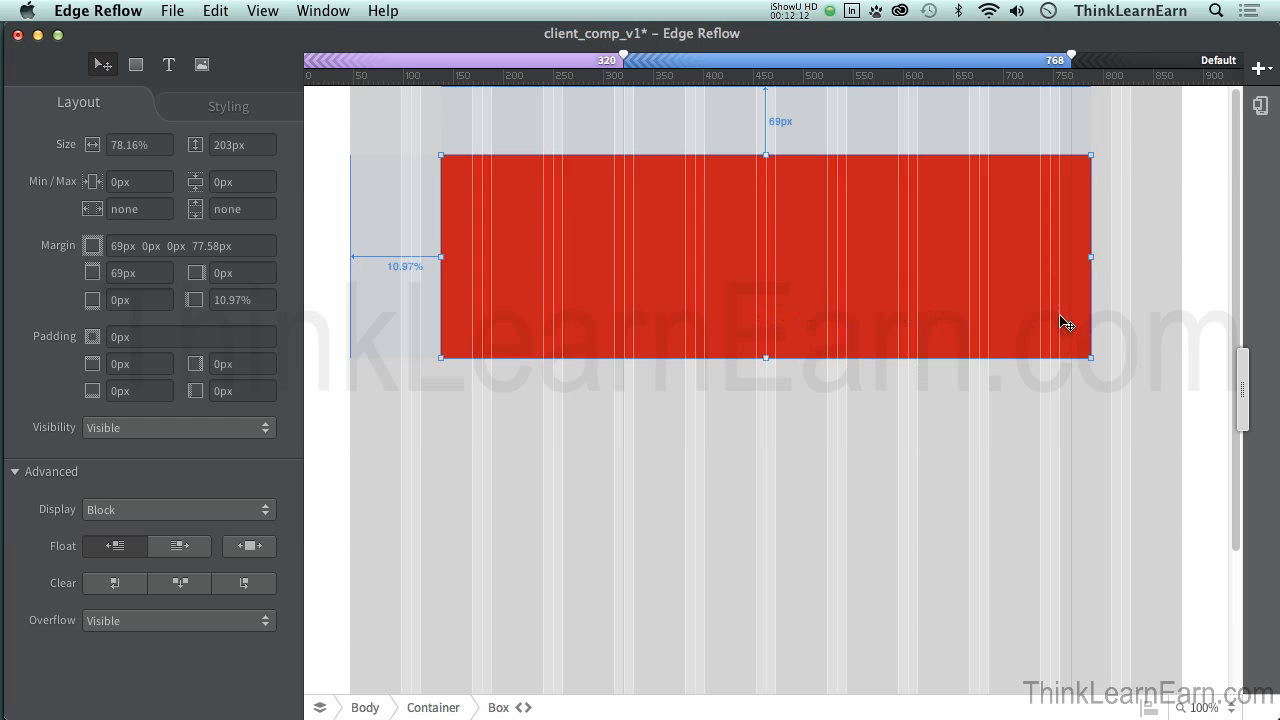
{"action": "left_click_drag", "start_coordinate": [1243, 385], "coordinate": [1023, 354]}
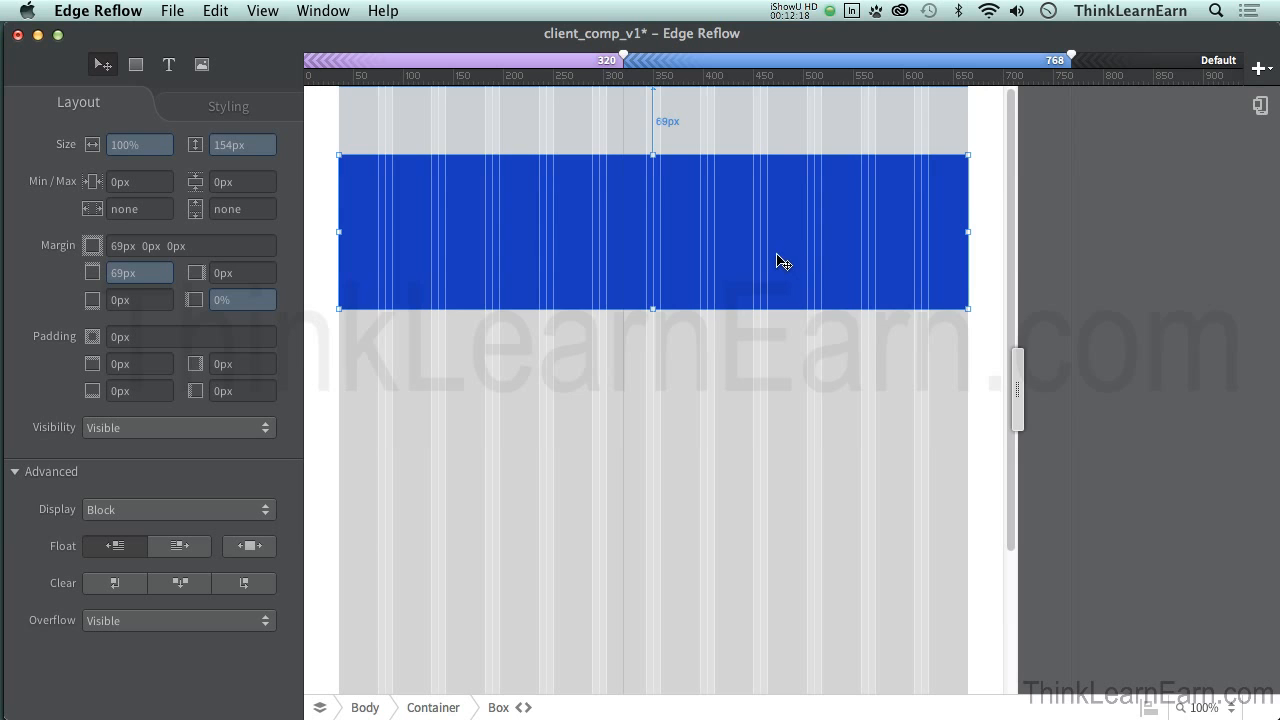
{"action": "left_click_drag", "start_coordinate": [1017, 385], "coordinate": [616, 324]}
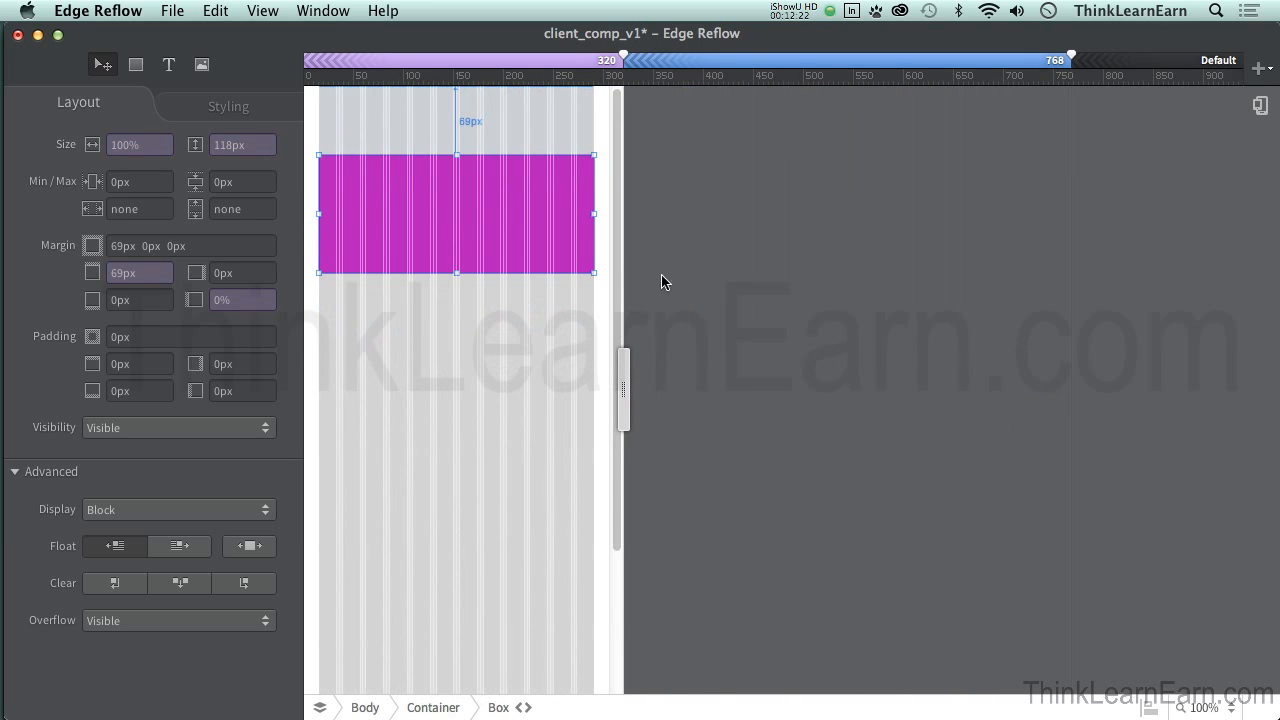
{"action": "left_click", "coordinate": [623, 363]}
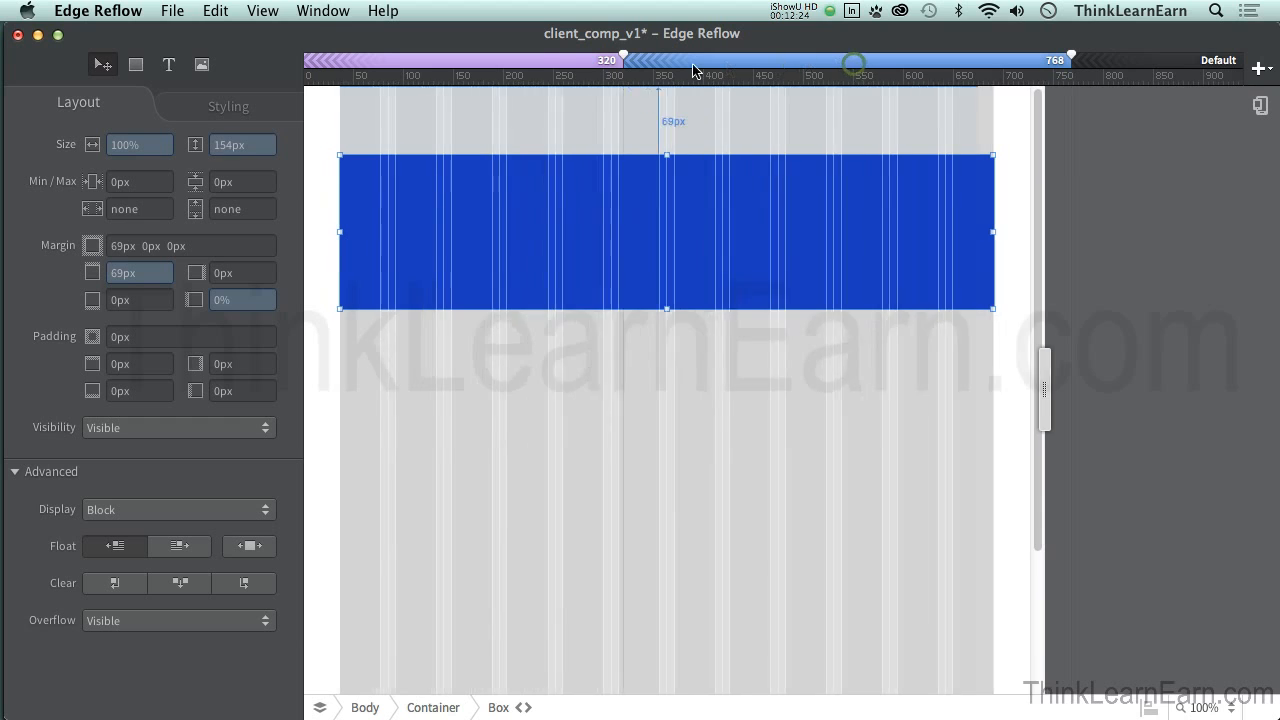
- At the 320 px breakpoint, place the image edge-reflow_DSC0336.jpg from the imgs folder below the magenta box with a 47 px top margin
{"action": "left_click", "coordinate": [555, 58]}
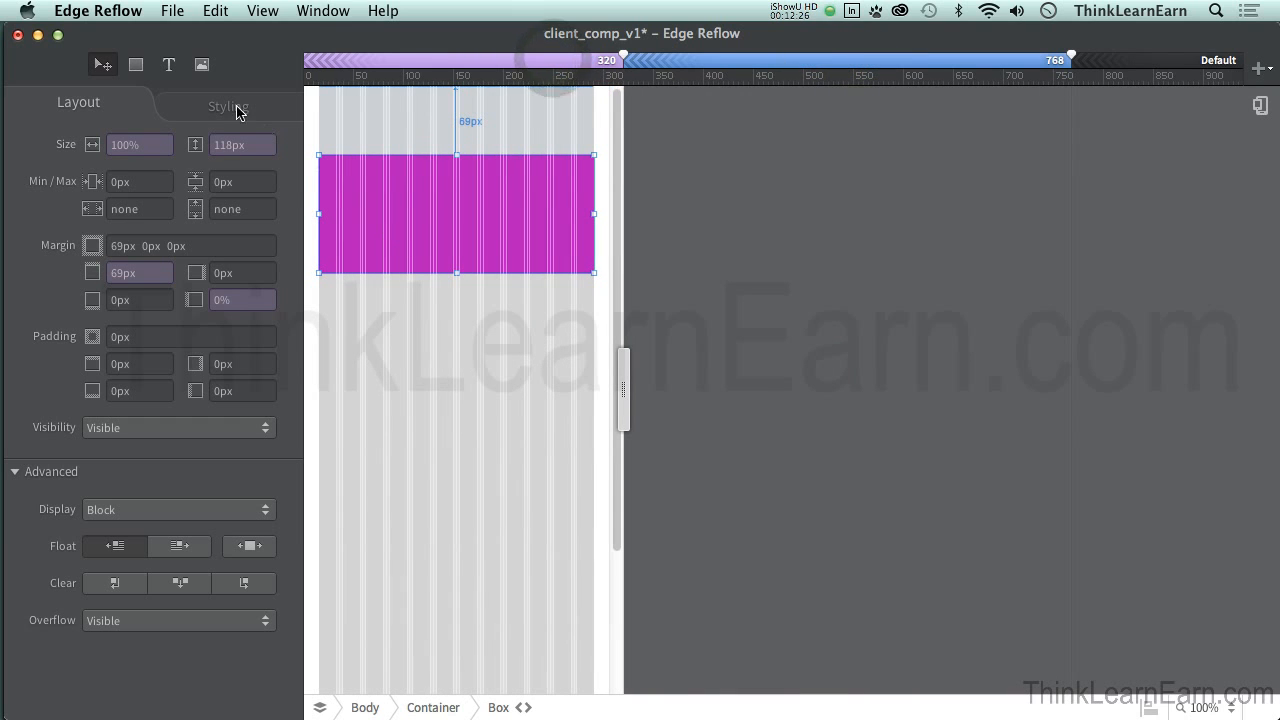
{"action": "left_click", "coordinate": [199, 66]}
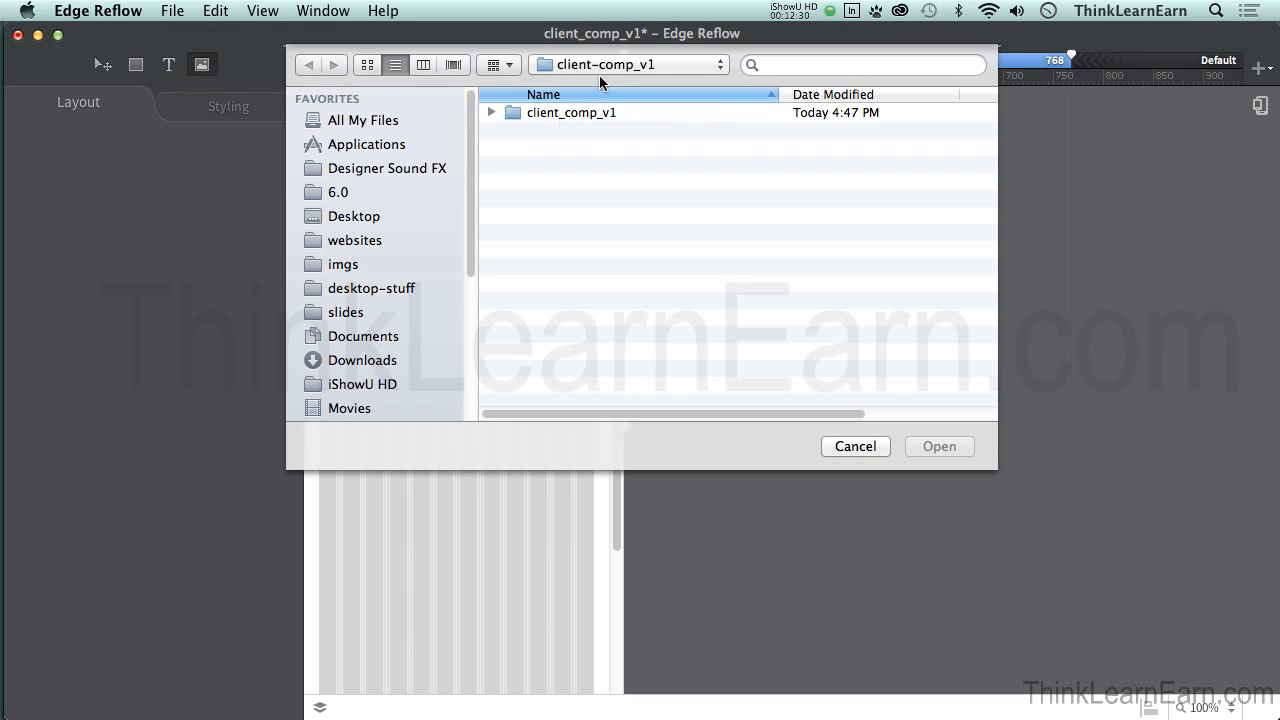
{"action": "left_click", "coordinate": [605, 64]}
{"action": "left_click", "coordinate": [605, 83]}
{"action": "double_click", "coordinate": [562, 151]}
{"action": "left_click", "coordinate": [585, 190]}
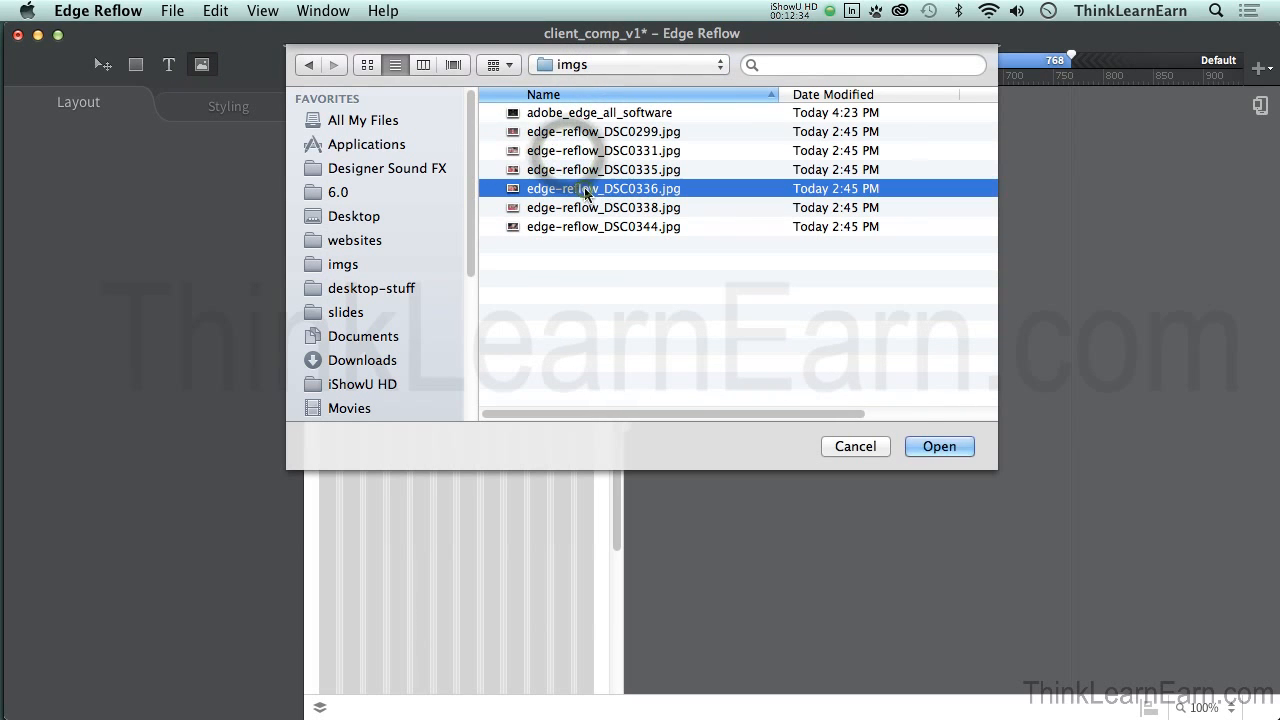
{"action": "left_click", "coordinate": [938, 455]}
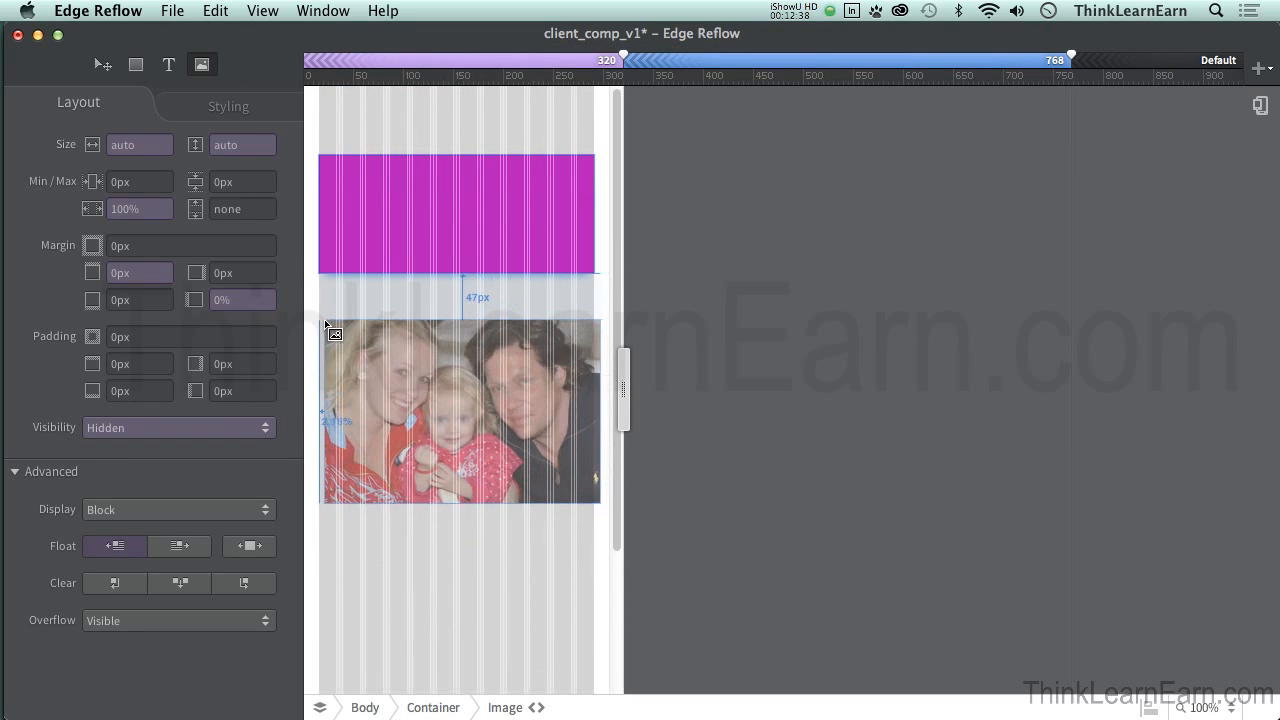
{"action": "left_click", "coordinate": [322, 319]}
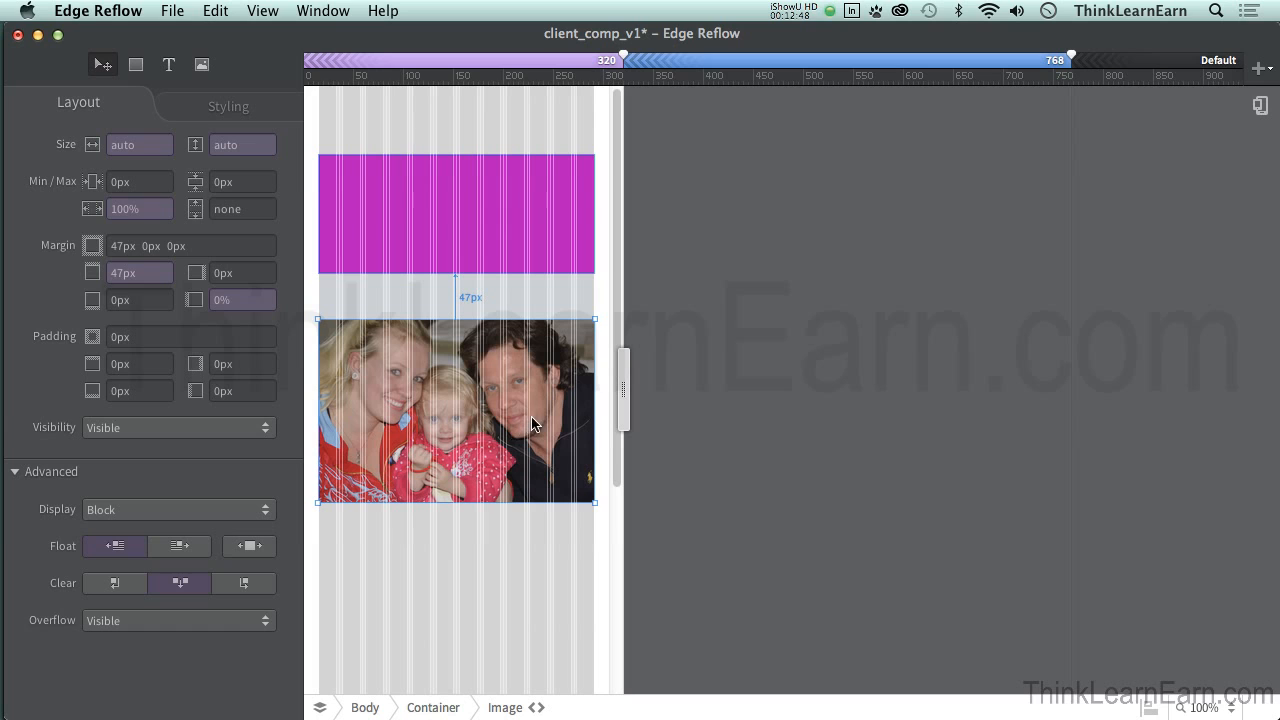
- Set the container grid's opacity to 0 to view the layout without it, and restore it to 1
{"action": "left_click", "coordinate": [494, 537]}
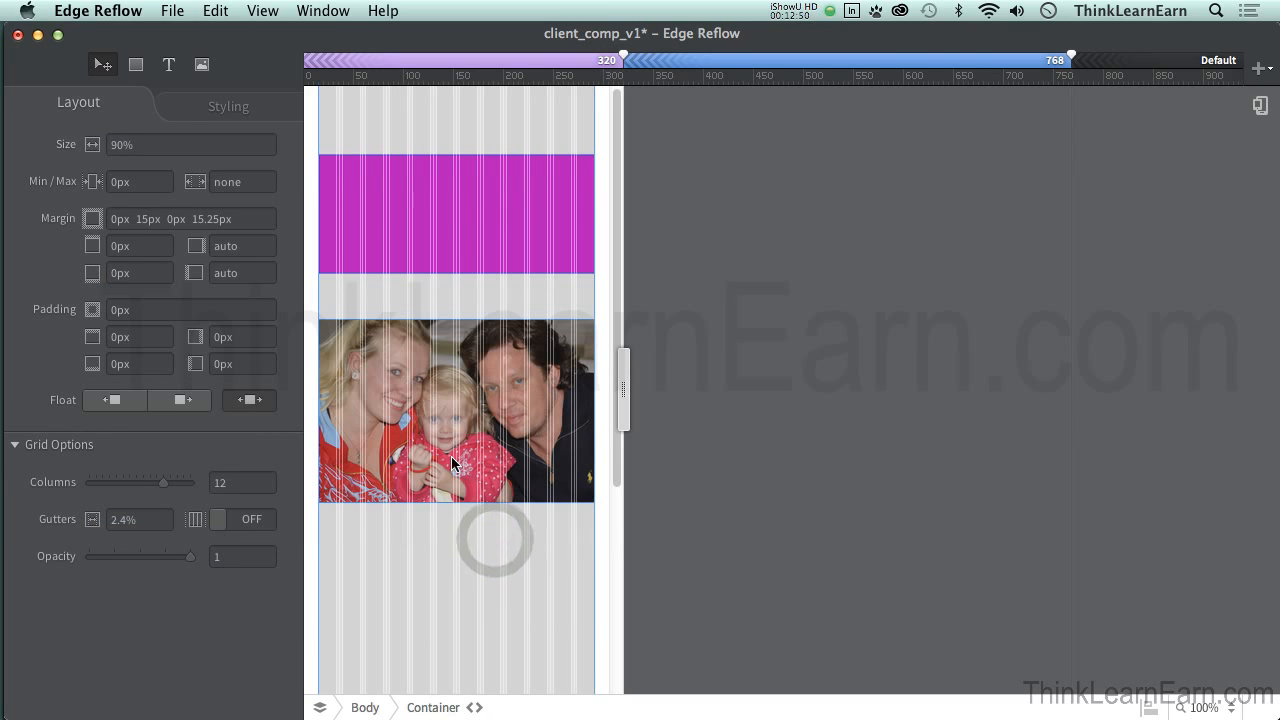
{"action": "left_click_drag", "start_coordinate": [191, 559], "coordinate": [63, 558]}
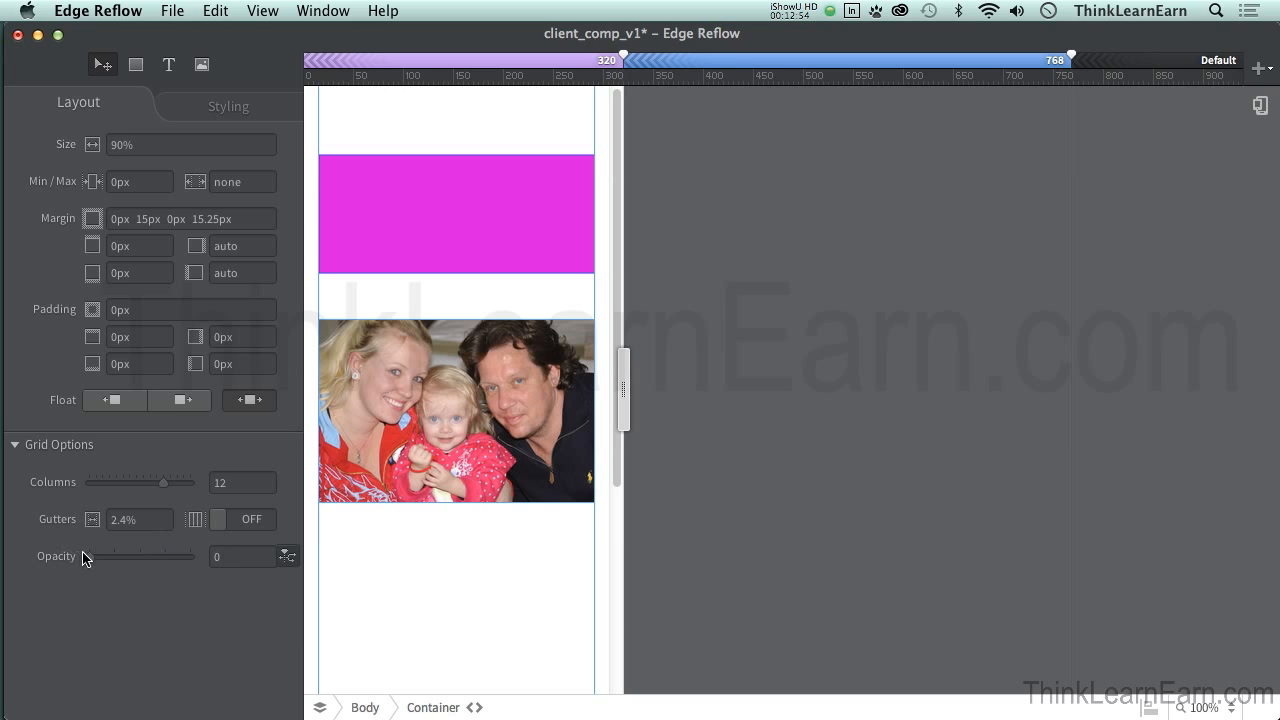
{"action": "left_click_drag", "start_coordinate": [85, 558], "coordinate": [190, 560]}
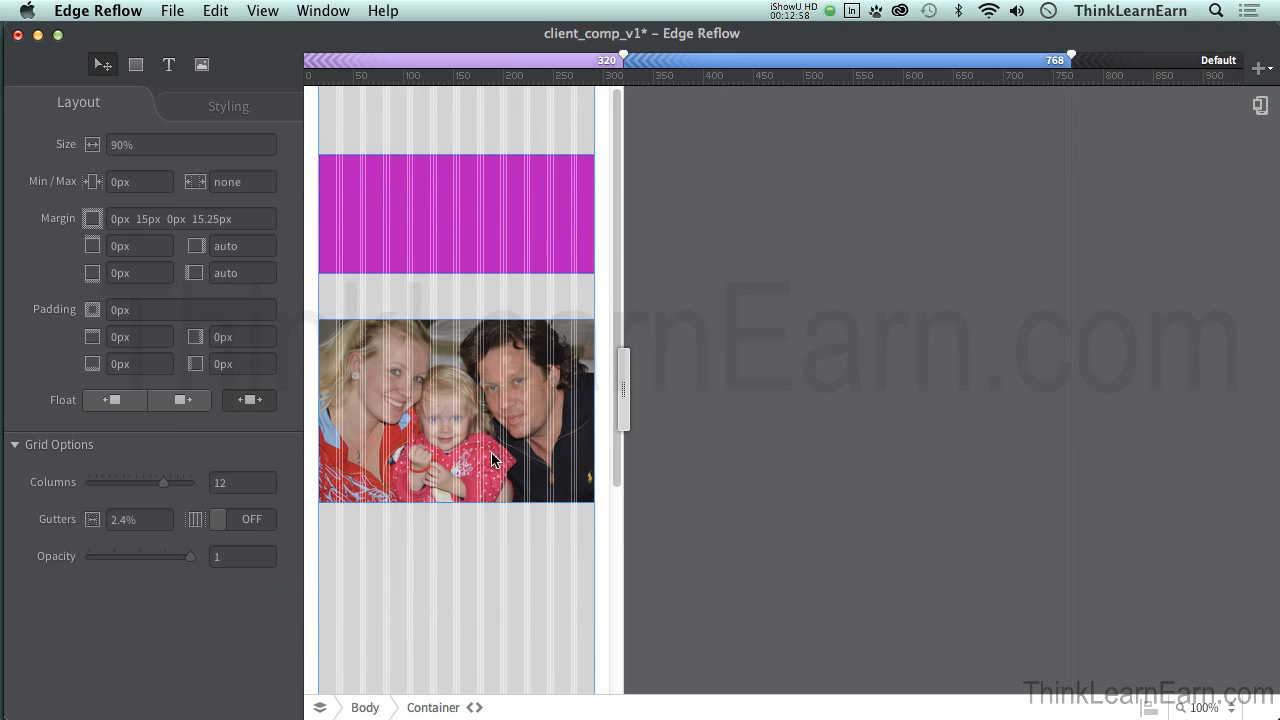
{"action": "left_click", "coordinate": [468, 530]}
{"action": "left_click", "coordinate": [476, 504]}
- Save the project and check the box and image at the 768 px breakpoint and in the default layout
{"action": "key", "text": "super+s"}
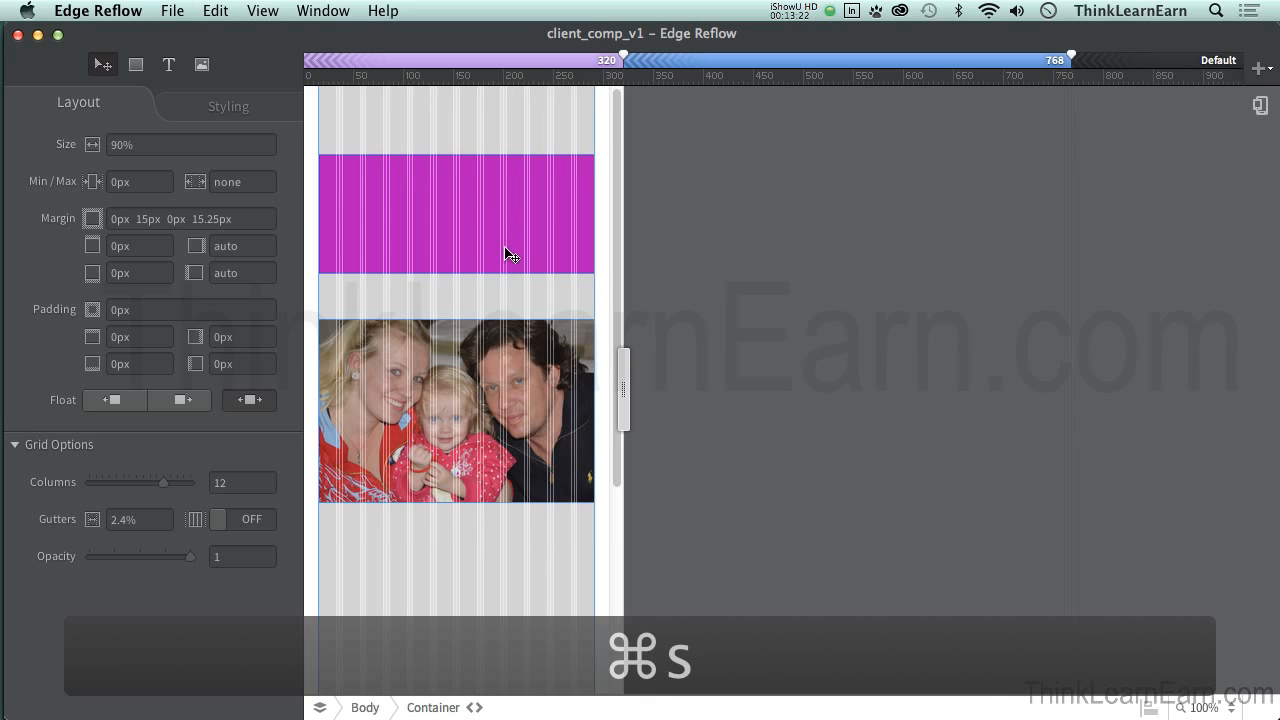
{"action": "left_click", "coordinate": [804, 64]}
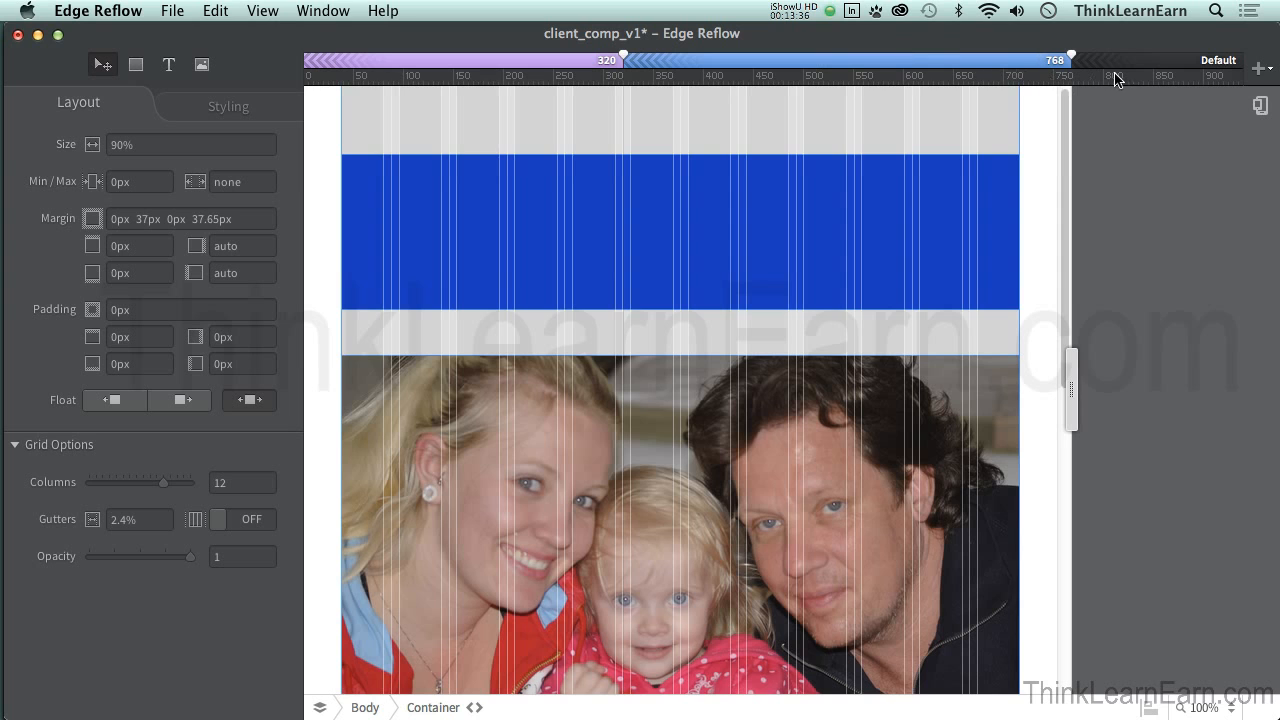
{"action": "left_click", "coordinate": [1152, 66]}
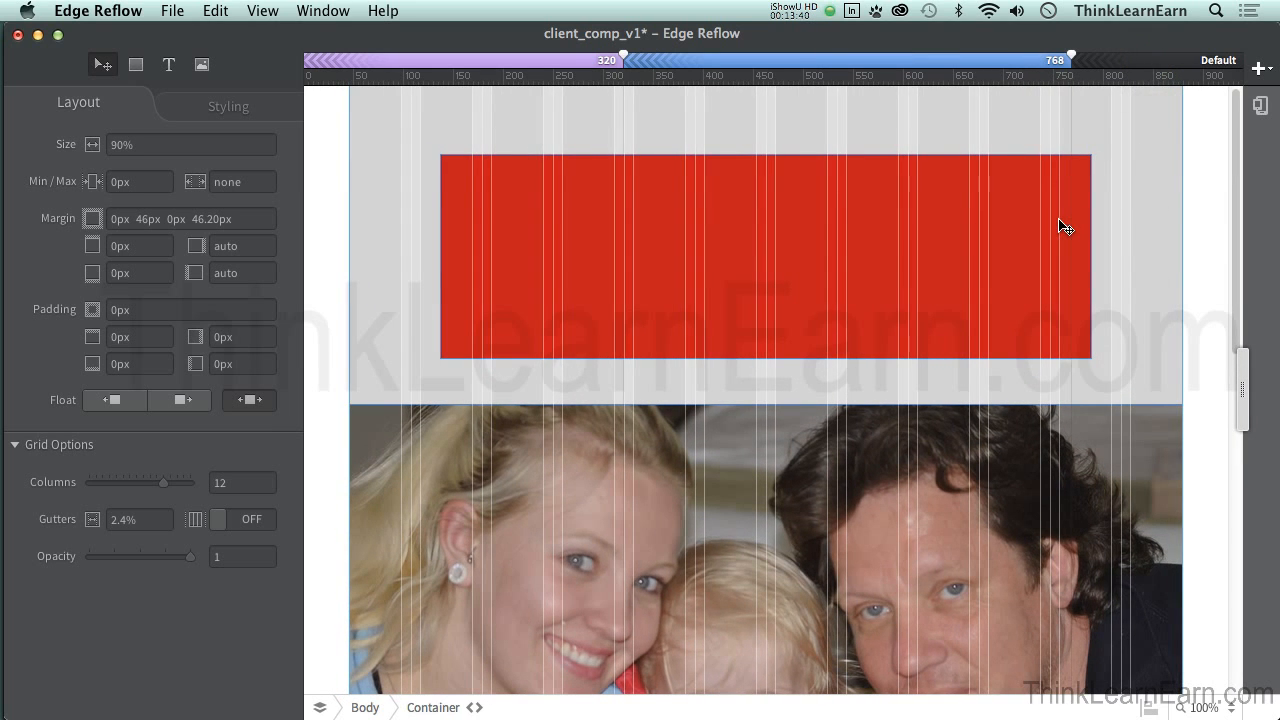
- Add a breakpoint at 2000 px beyond the 768 px one and save the project
{"action": "key", "text": "super+minus"}
{"action": "key", "text": "super+minus"}
{"action": "key", "text": "super+minus"}
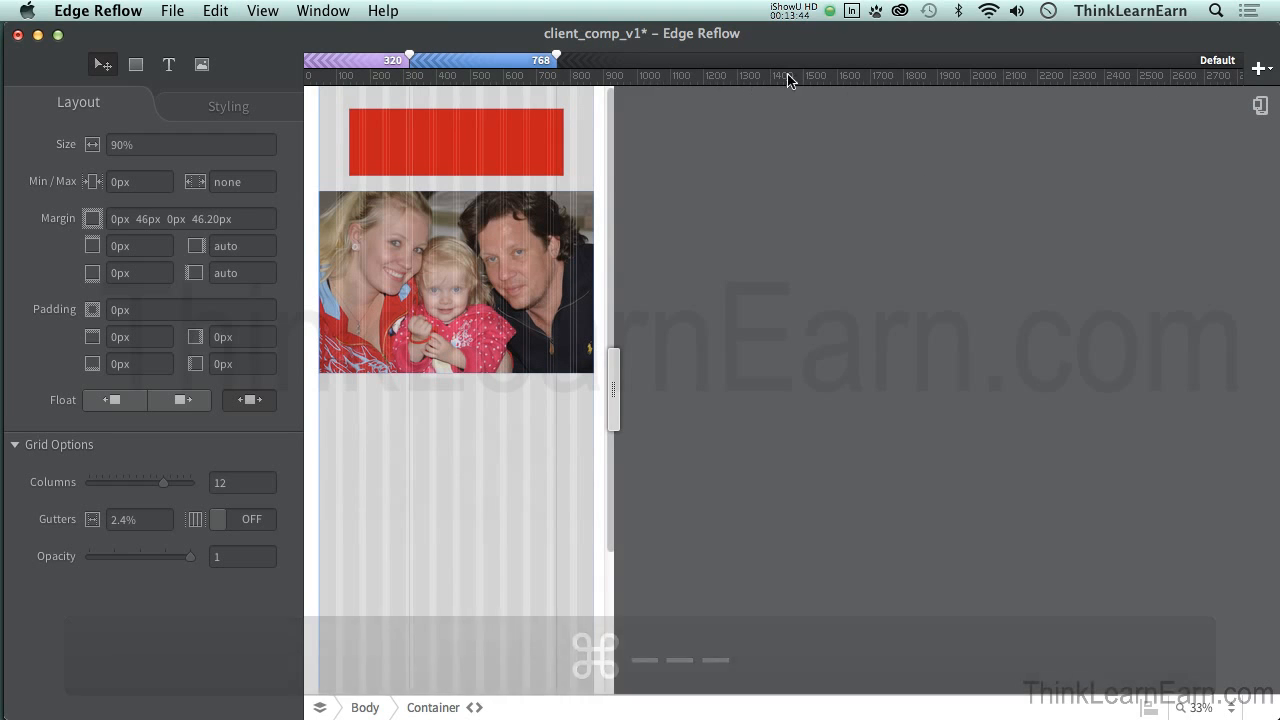
{"action": "left_click", "coordinate": [1130, 74]}
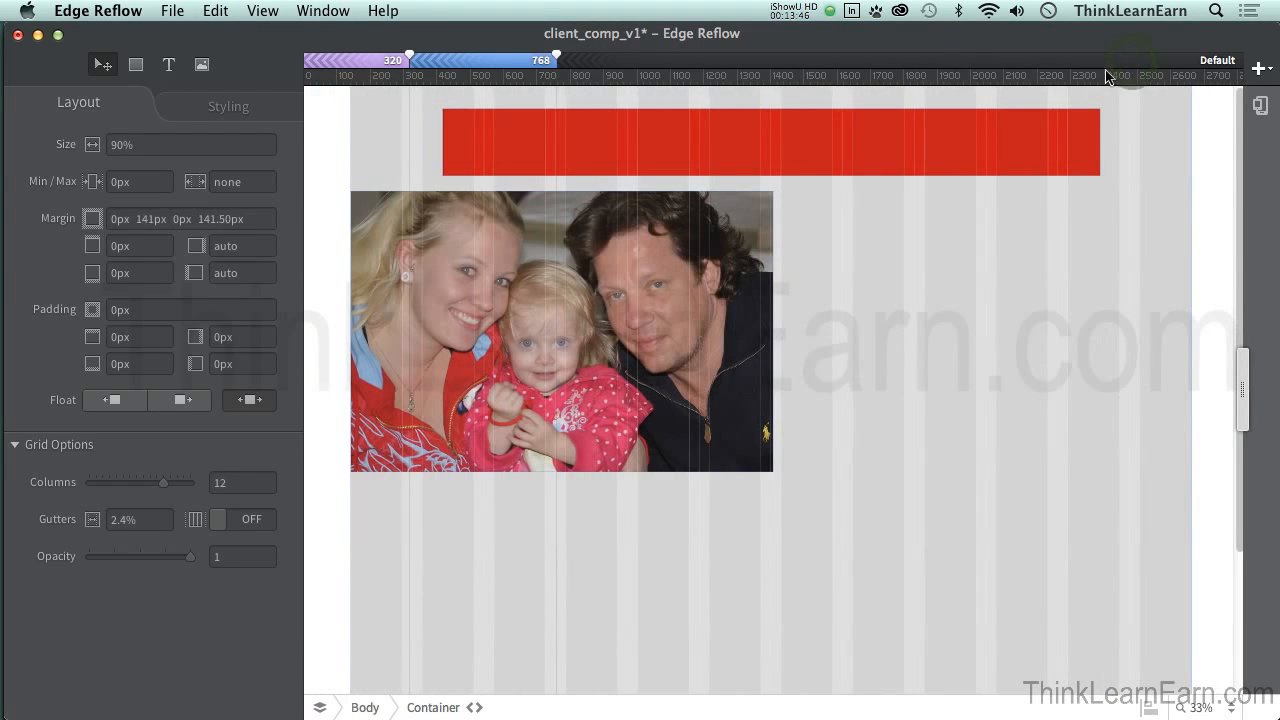
{"action": "left_click", "coordinate": [1259, 69]}
{"action": "mouse_move", "coordinate": [1235, 60]}
{"action": "left_mouse_down"}
{"action": "mouse_move", "coordinate": [956, 58]}
{"action": "mouse_move", "coordinate": [966, 72]}
{"action": "left_mouse_up"}
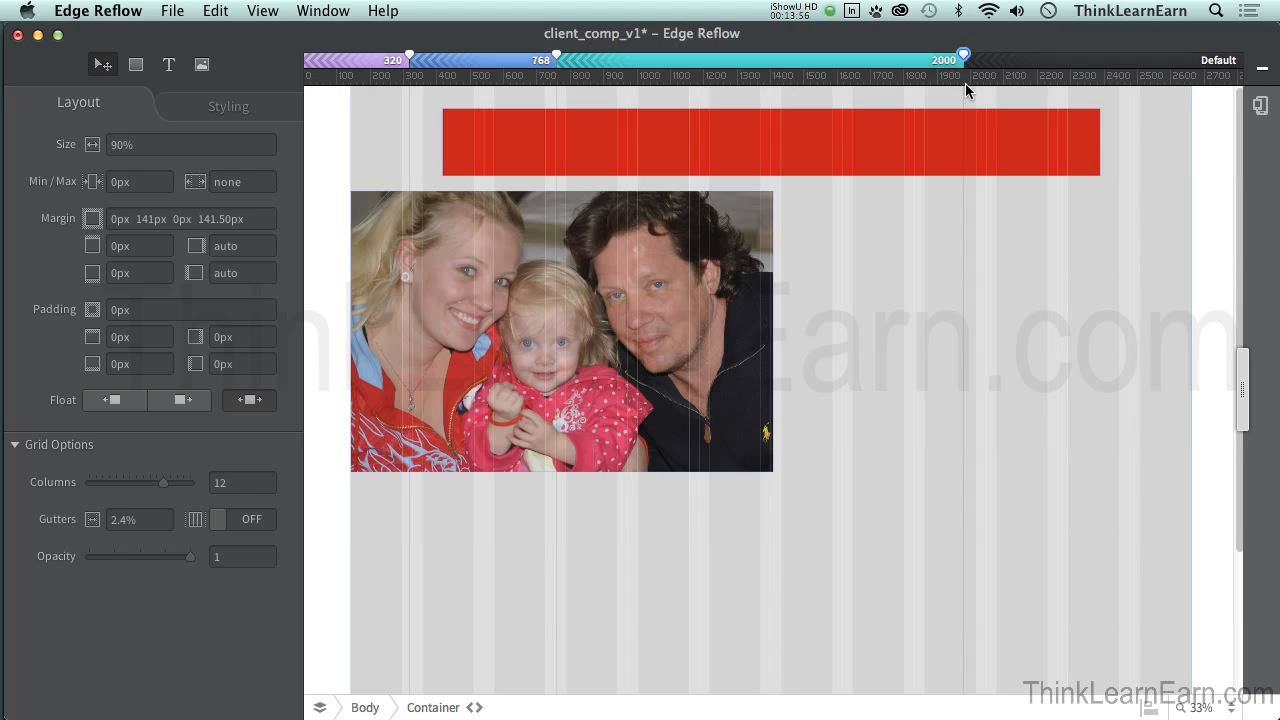
{"action": "key", "text": "cmd+s"}
- Try to enlarge the image in the wide default layout from its lower corner, and save the project
{"action": "left_click", "coordinate": [692, 334]}
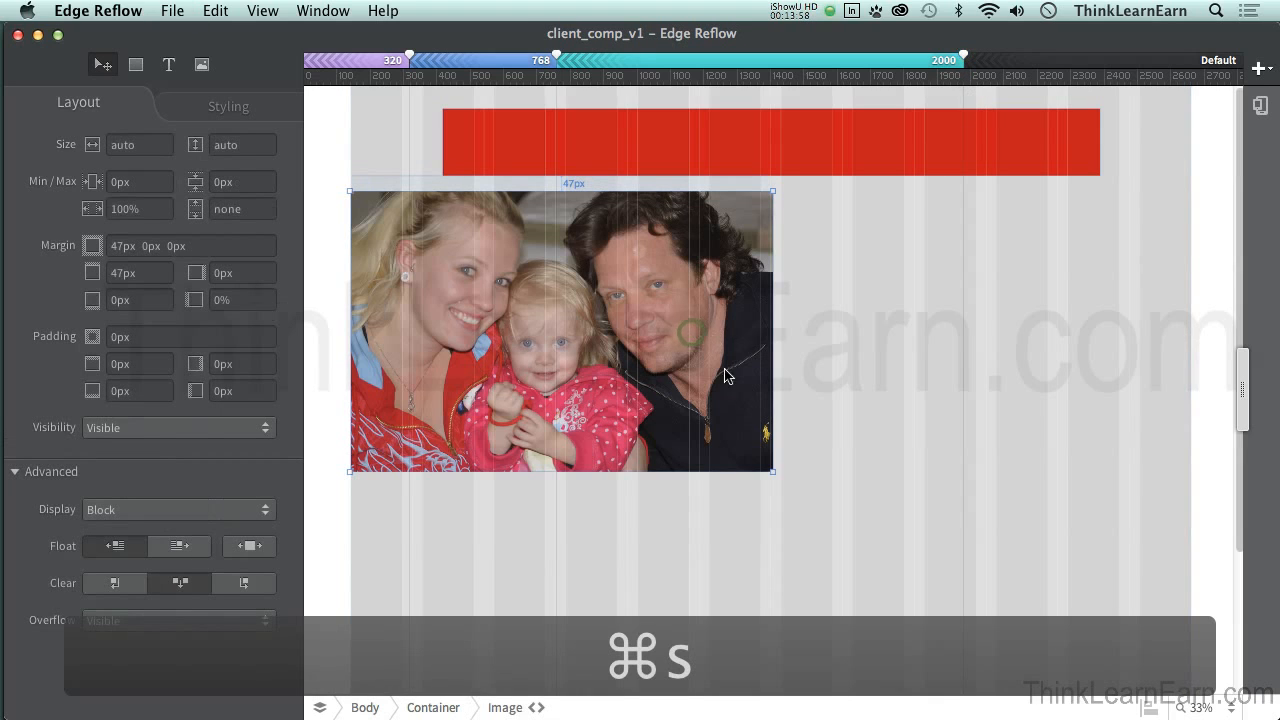
{"action": "left_click_drag", "start_coordinate": [772, 471], "coordinate": [871, 631]}
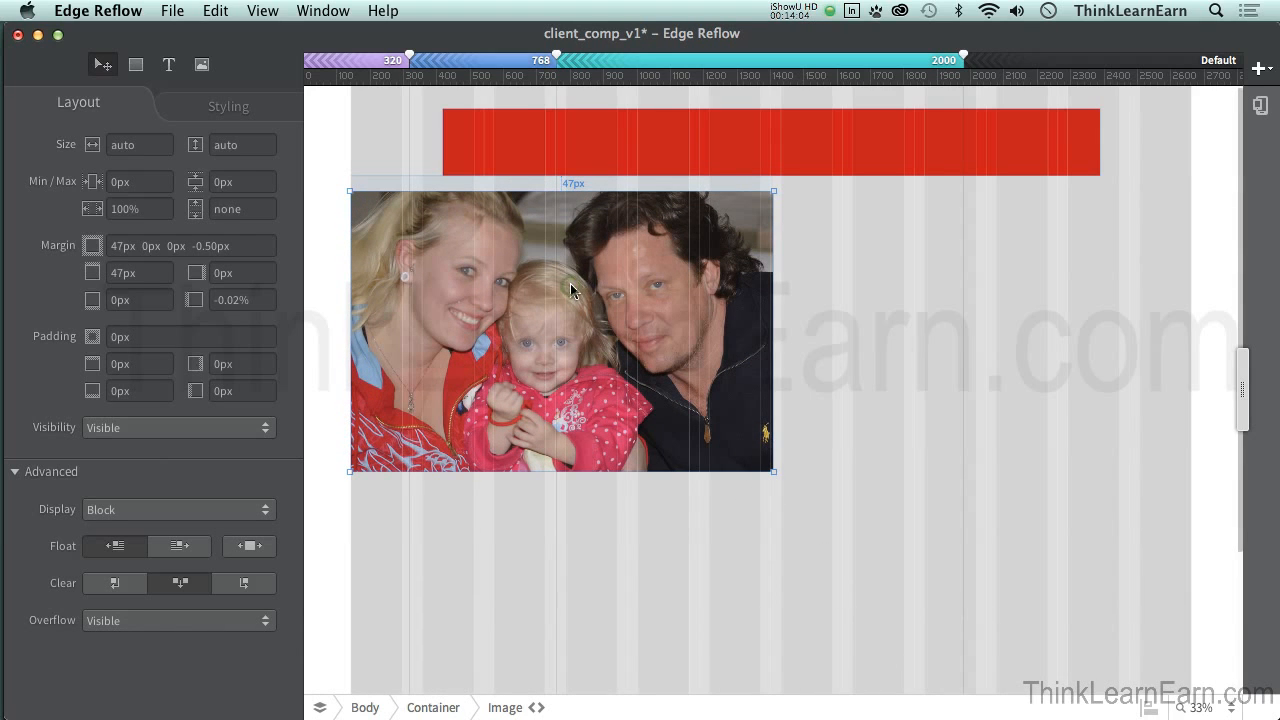
{"action": "key", "text": "super+s"}
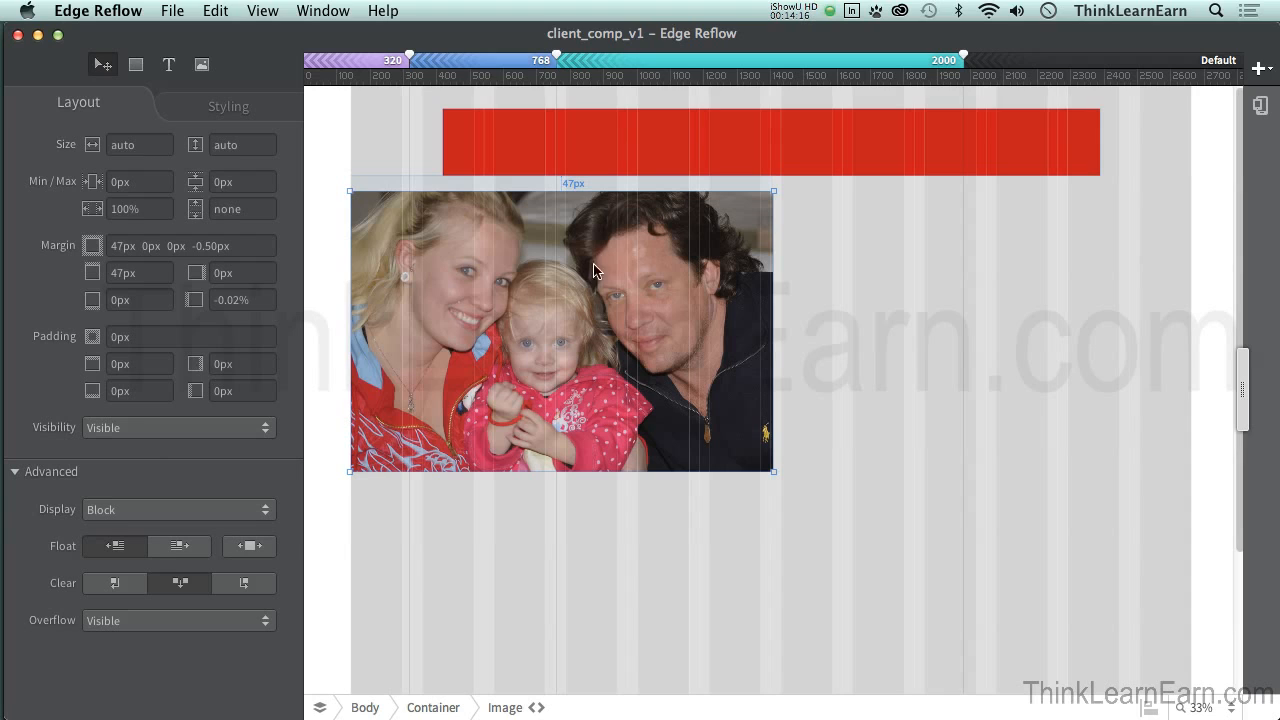
- Compare the box and image at actual size at the 320 px, 768 px and 2000 px breakpoints
{"action": "left_click", "coordinate": [373, 61]}
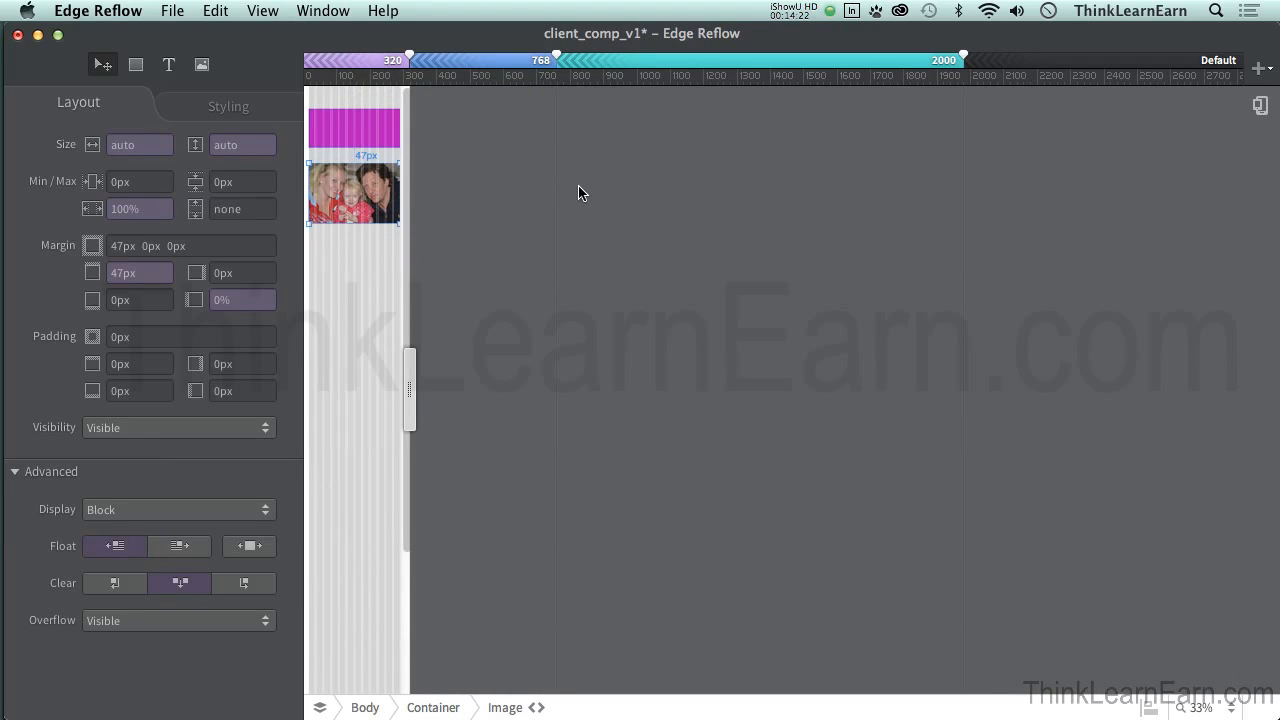
{"action": "key", "text": "super+0"}
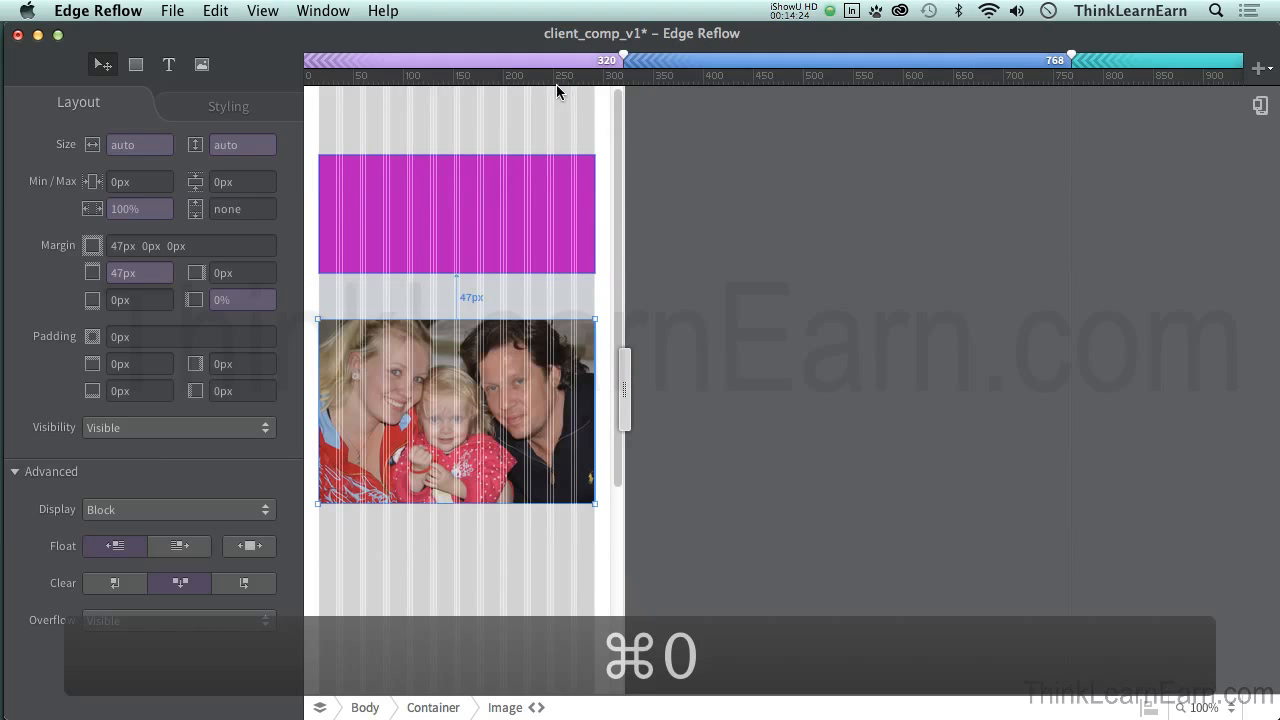
{"action": "left_click", "coordinate": [537, 63]}
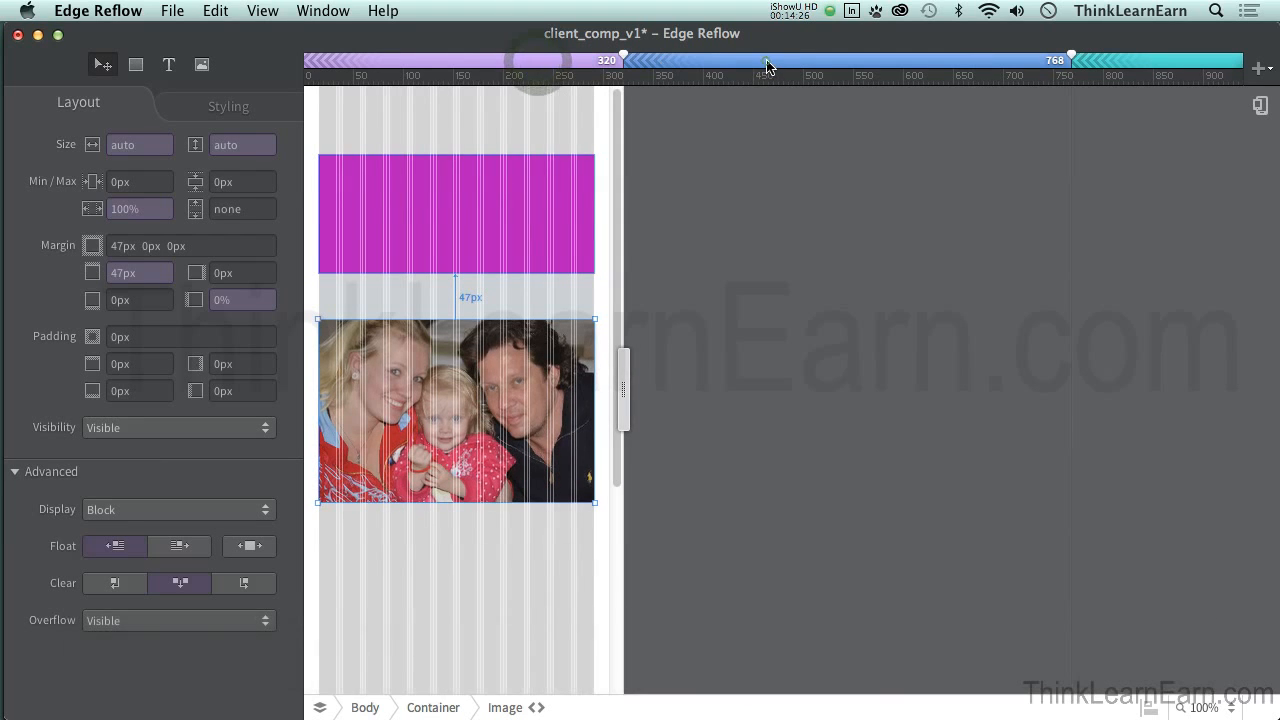
{"action": "left_click", "coordinate": [767, 65]}
{"action": "left_click", "coordinate": [1133, 65]}
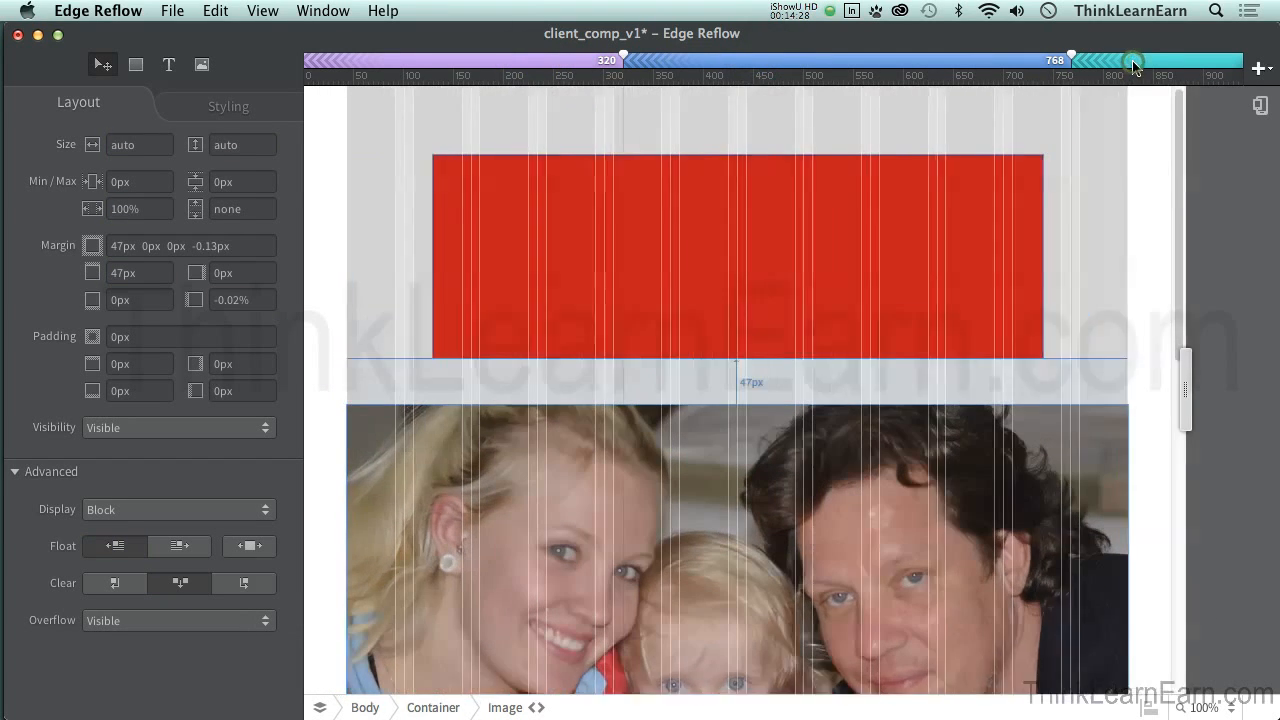
- Save the project, preview it in Chrome and examine the box and the full image on the page
{"action": "key", "text": "super+s"}
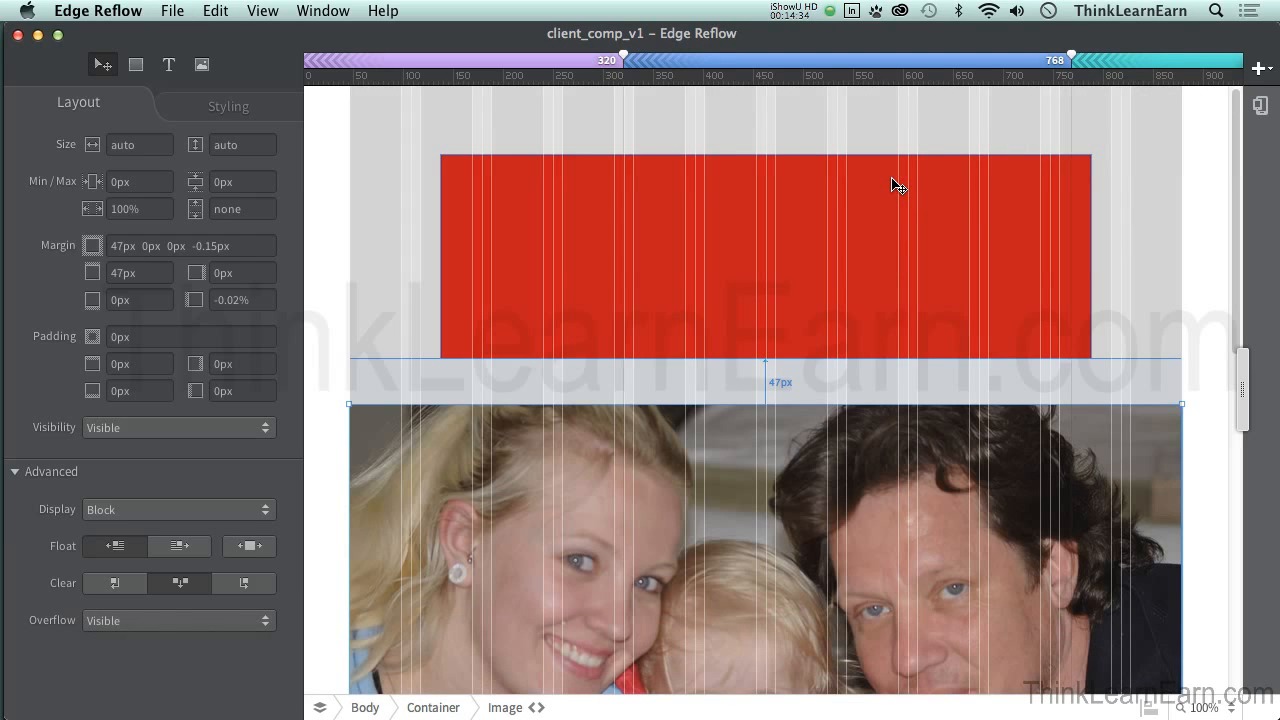
{"action": "left_click", "coordinate": [264, 10]}
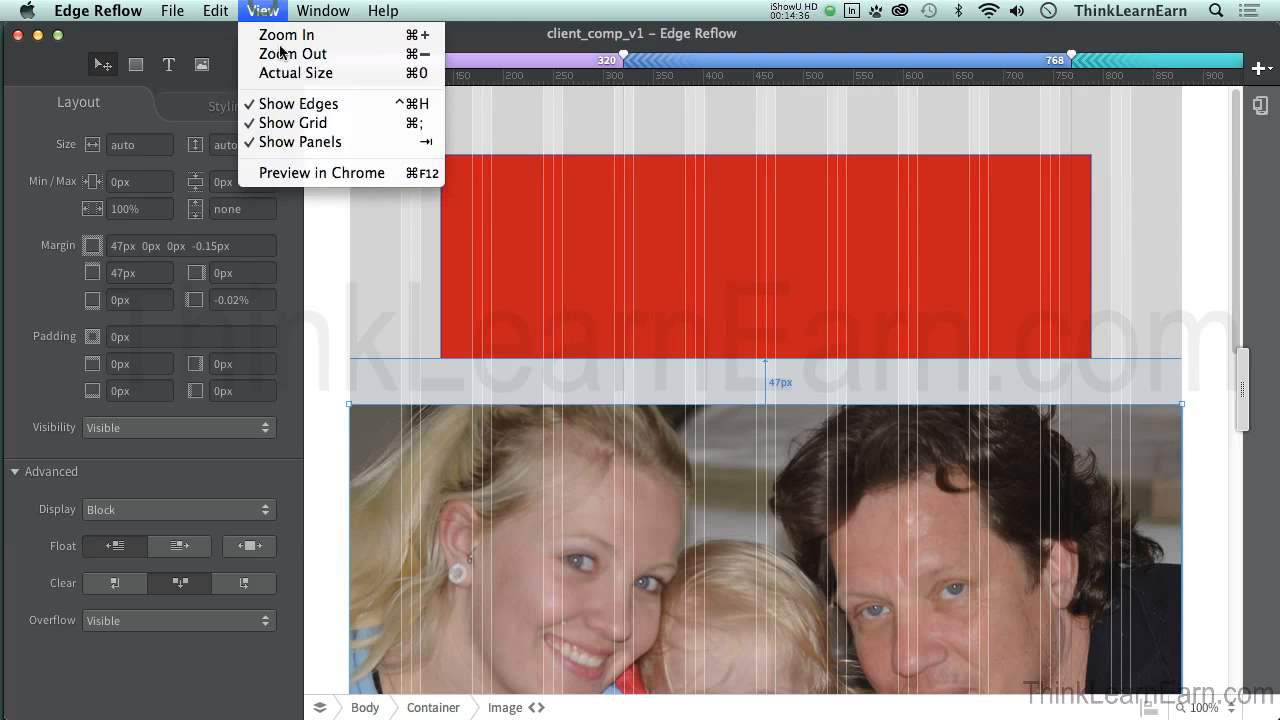
{"action": "left_click", "coordinate": [416, 174]}
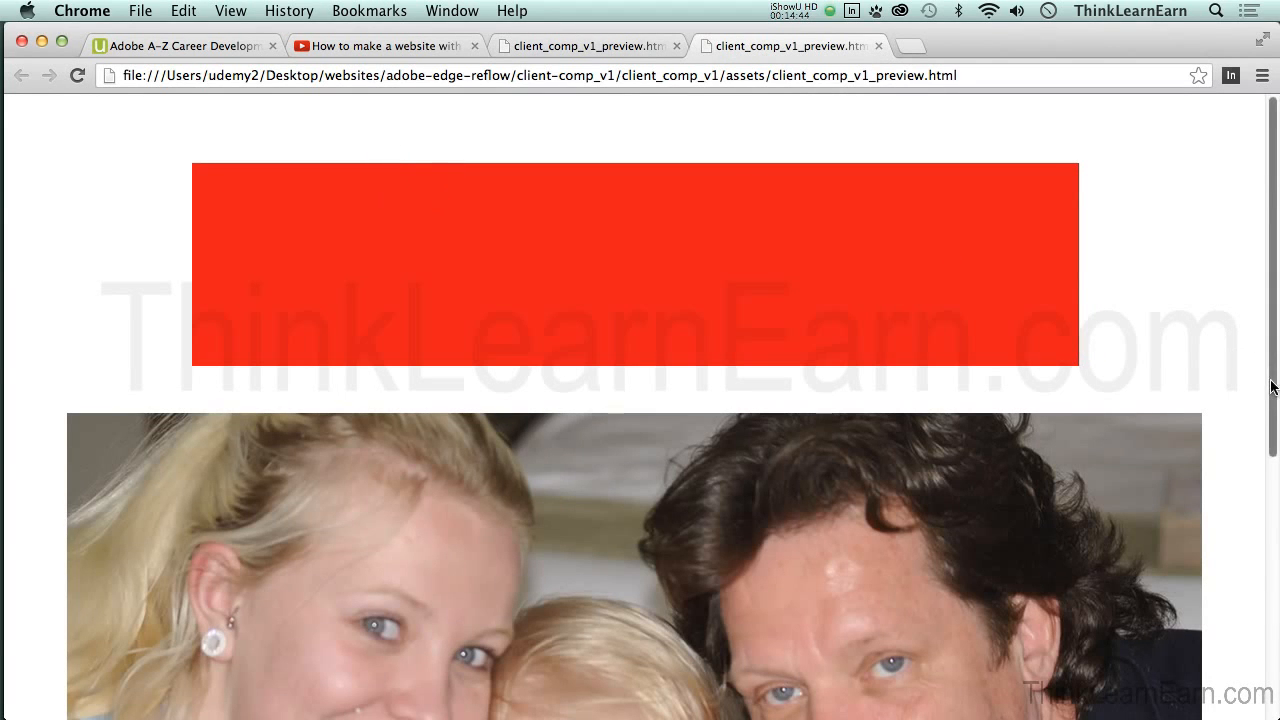
{"action": "scroll", "coordinate": [1268, 380], "scroll_direction": "down", "scroll_amount": 8}
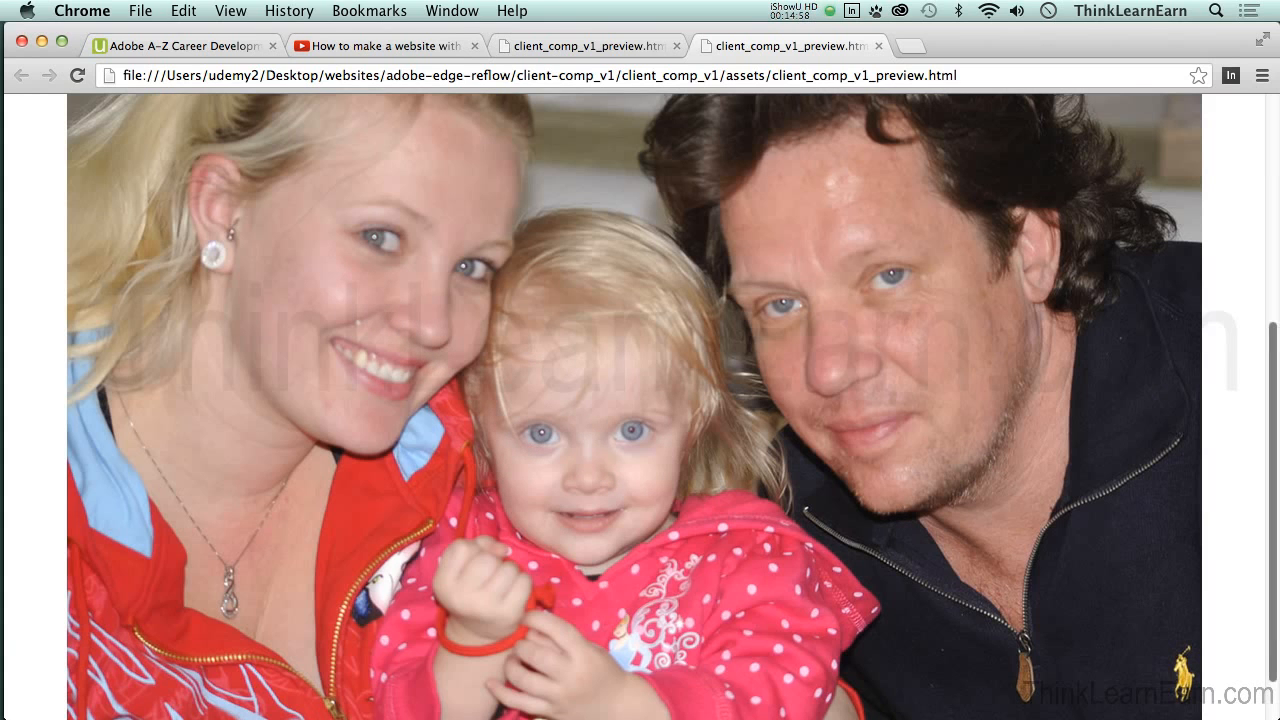
{"action": "left_click_drag", "start_coordinate": [1278, 560], "coordinate": [1276, 374]}
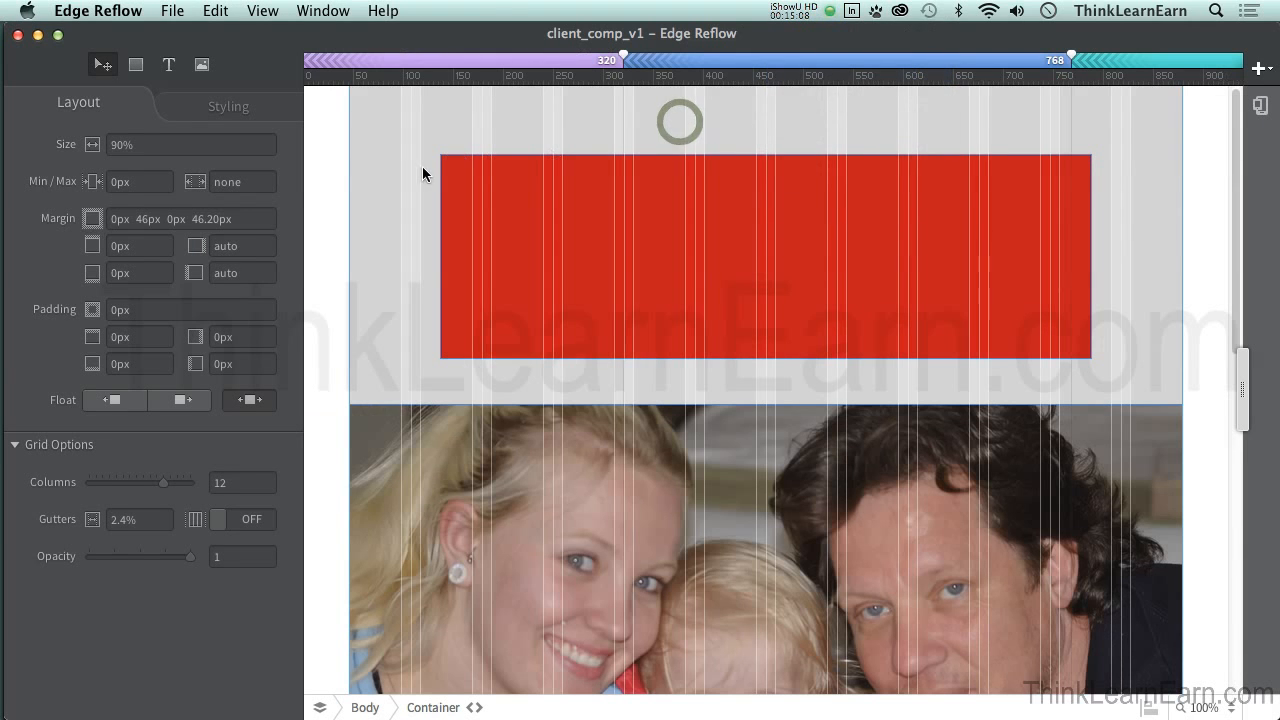
- Deselect the container, save the project and preview the page in Chrome
{"action": "left_click", "coordinate": [415, 167]}
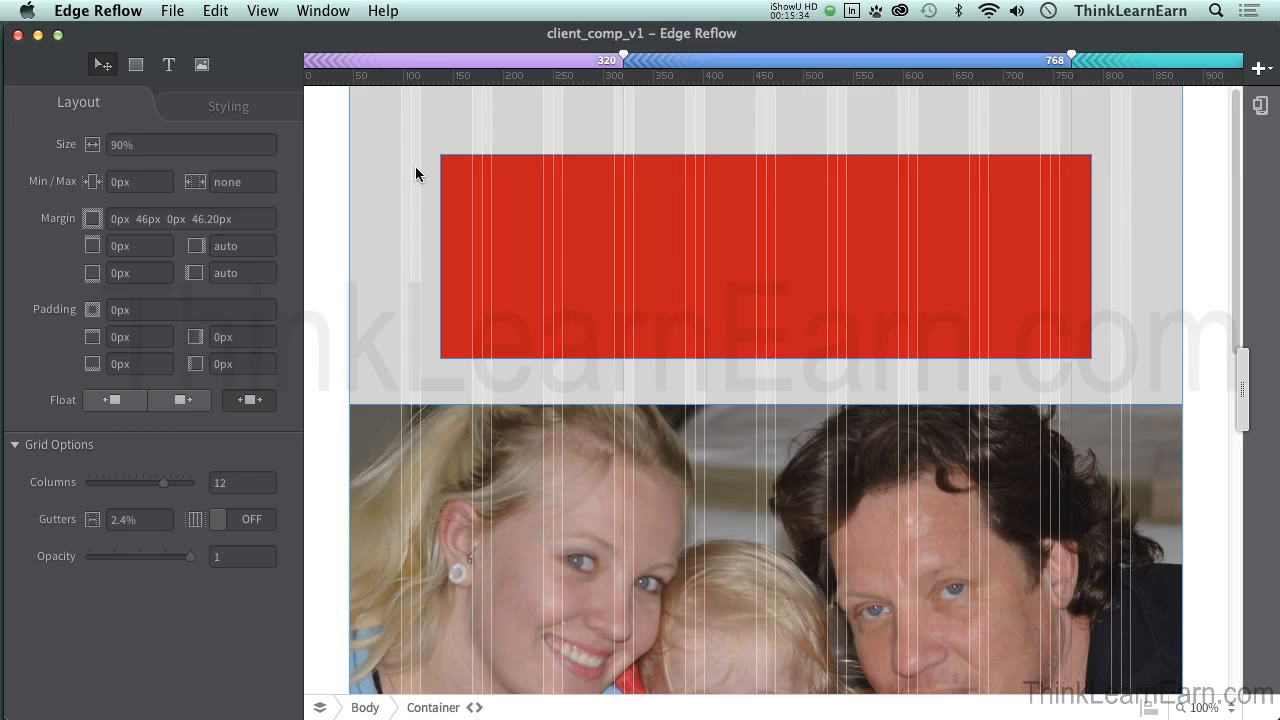
{"action": "left_click", "coordinate": [335, 157]}
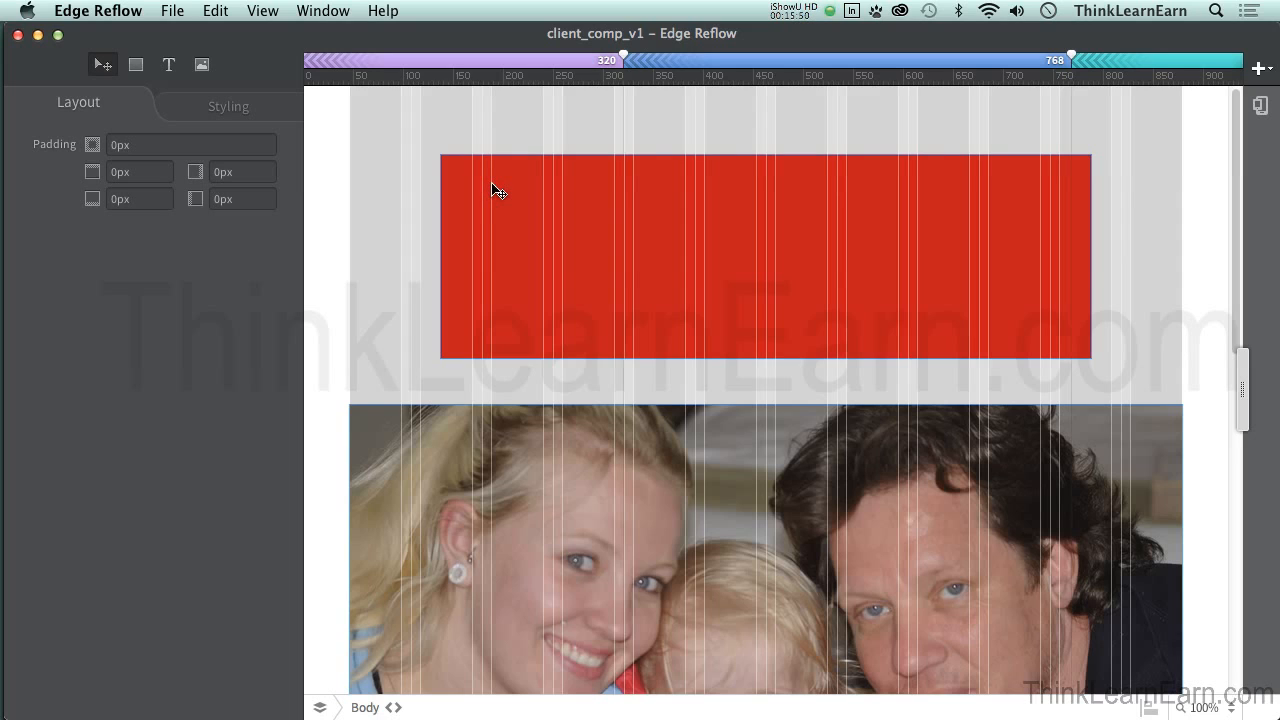
{"action": "key", "text": "super+s"}
{"action": "left_click", "coordinate": [265, 12]}
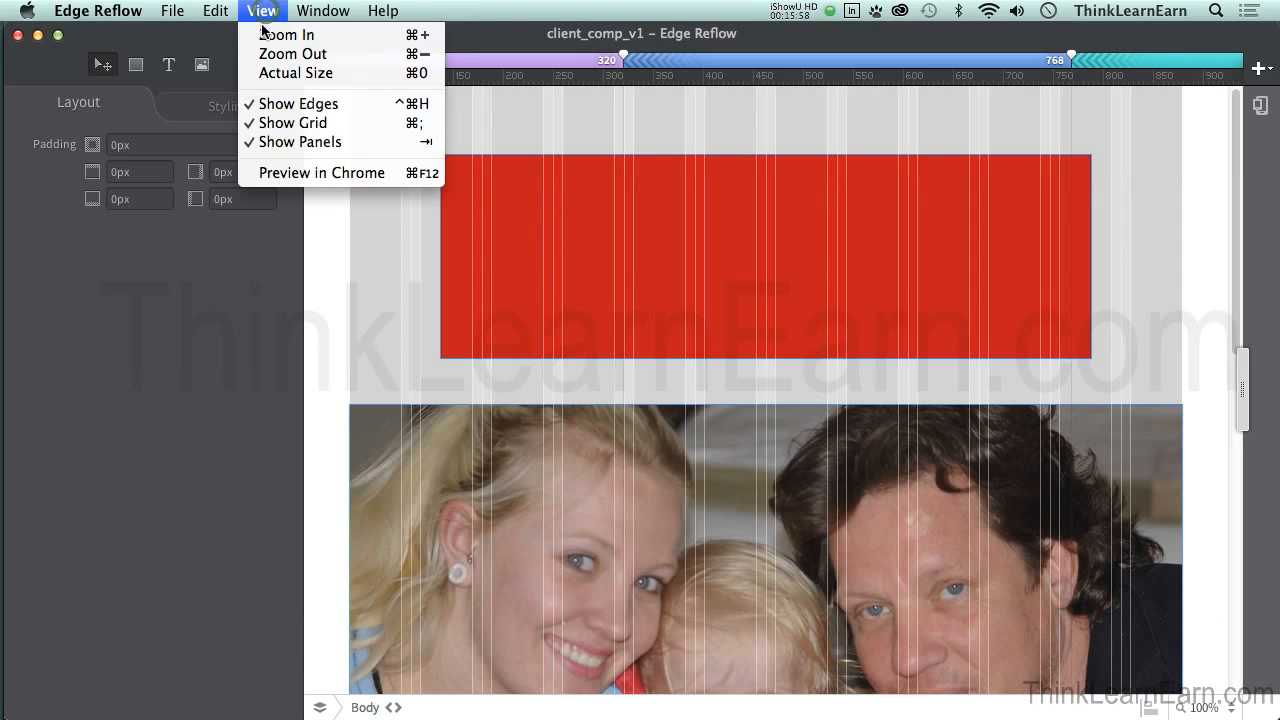
{"action": "left_click", "coordinate": [295, 175]}
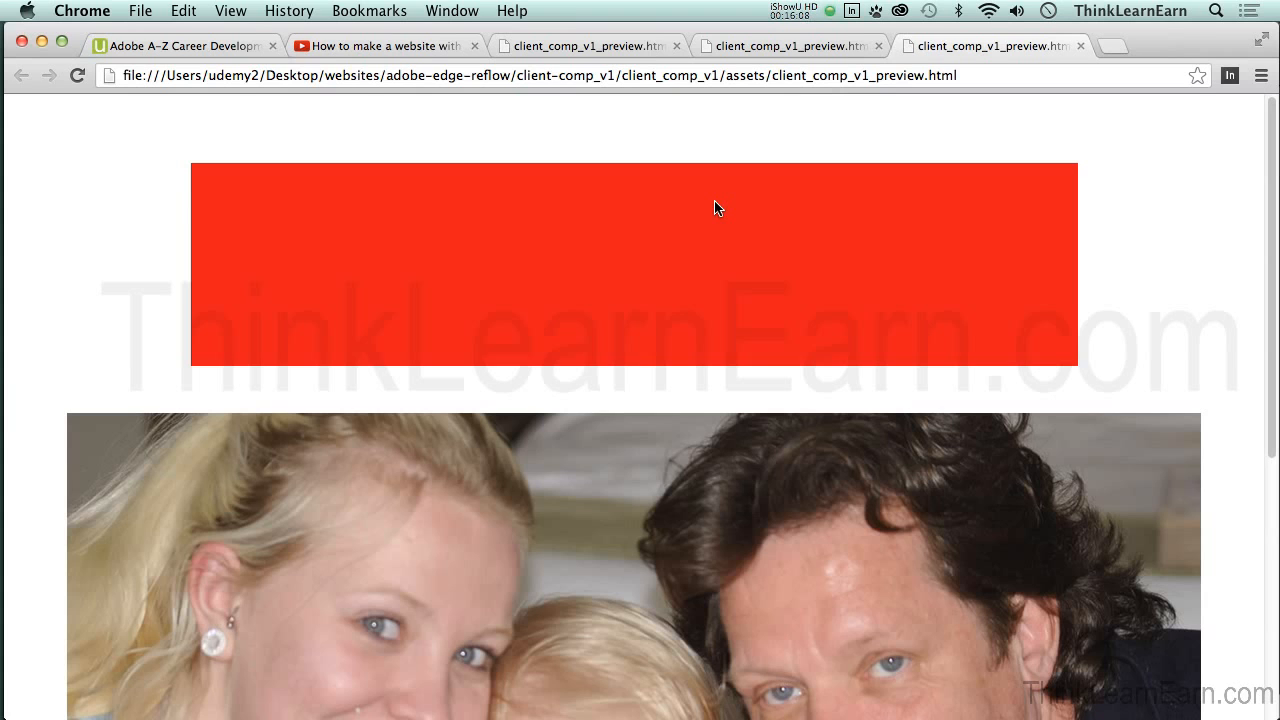
- Switch to Dreamweaver and arrange its main window and Welcome Screen so both are accessible
{"action": "key", "text": "super+Tab"}
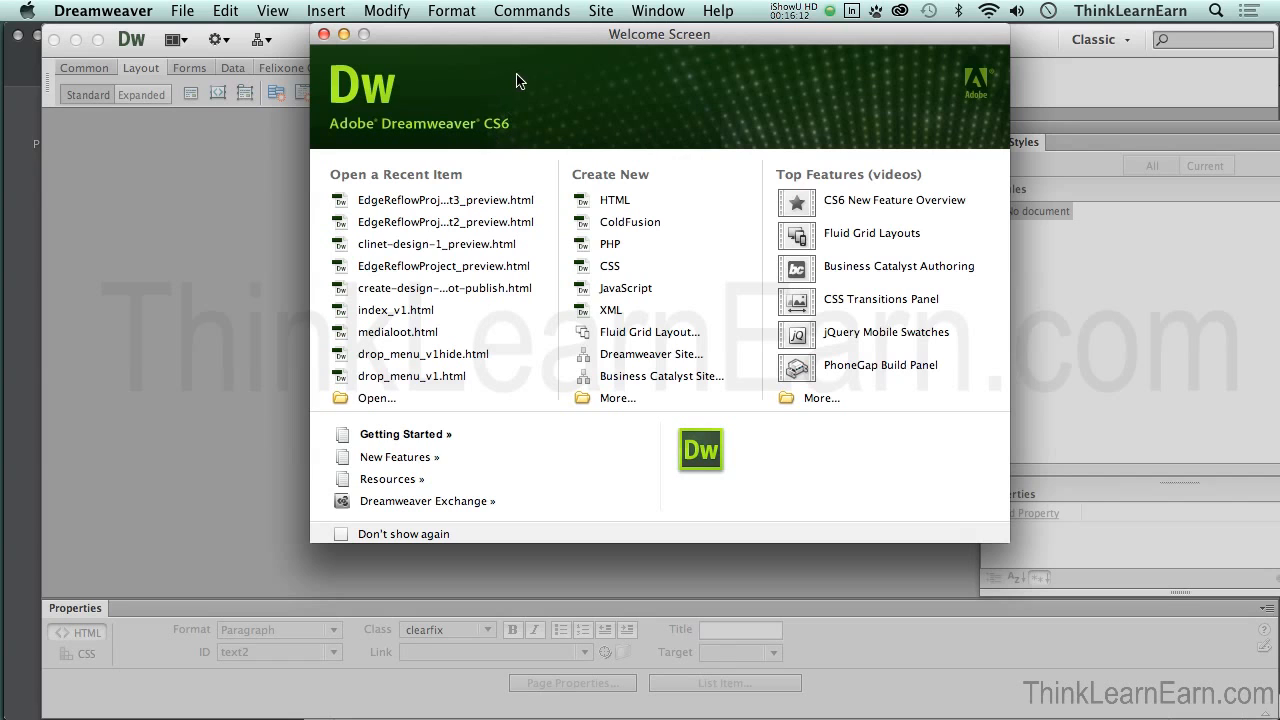
{"action": "left_click_drag", "start_coordinate": [528, 44], "coordinate": [493, 72]}
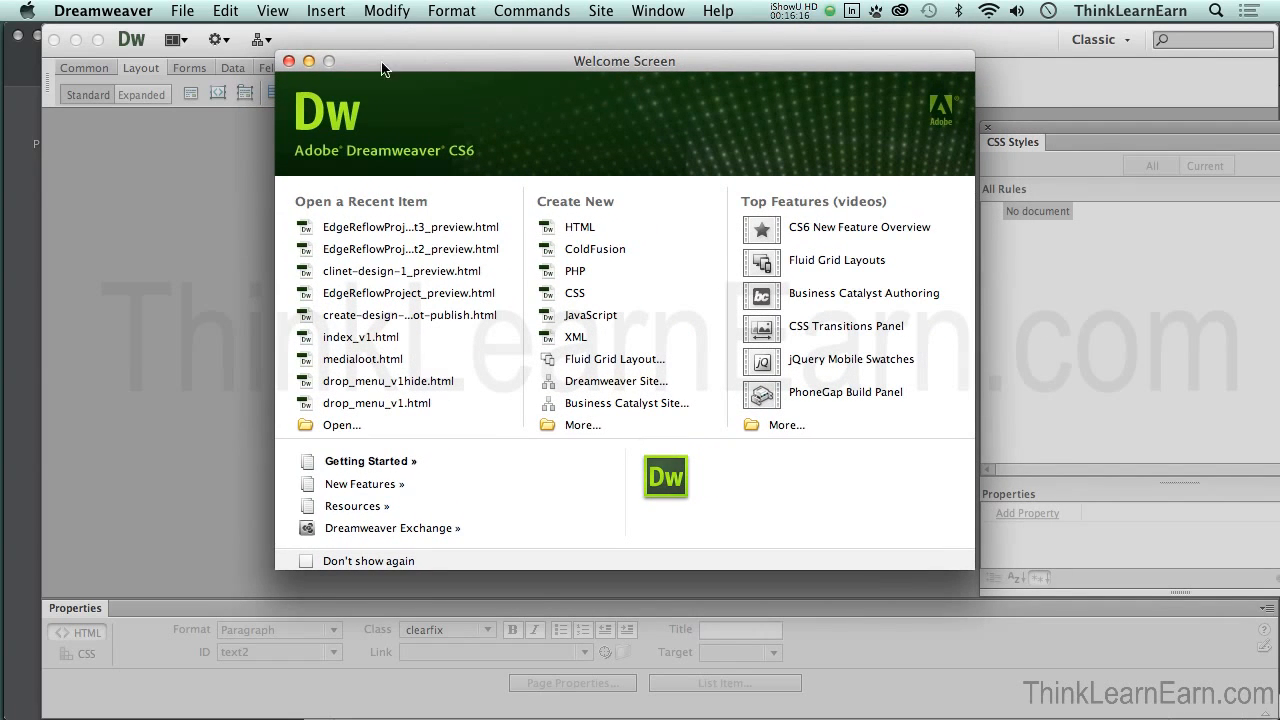
{"action": "left_click", "coordinate": [96, 40]}
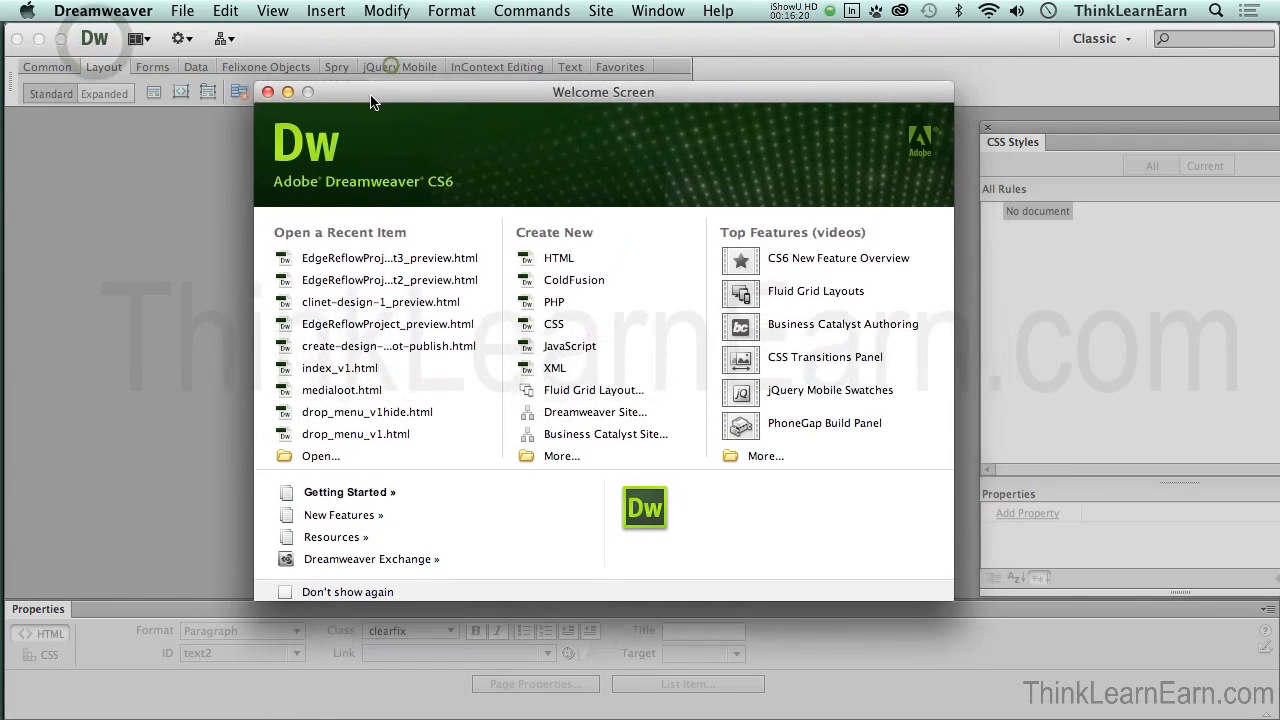
{"action": "left_click_drag", "start_coordinate": [391, 65], "coordinate": [368, 100]}
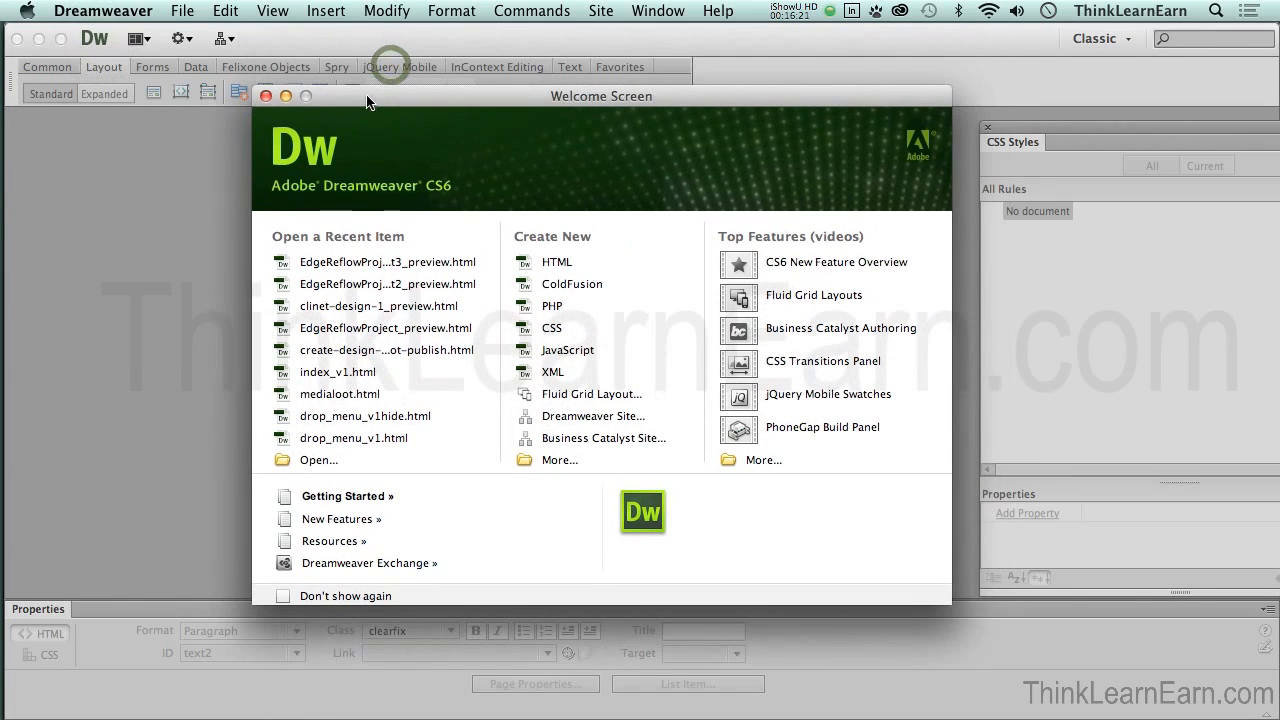
- Browse for a file to open, going from the Desktop through websites, adobe-edge-reflow, client-comp_v1 and client_comp_v1 to the assets folder
{"action": "left_click", "coordinate": [184, 12]}
{"action": "left_click", "coordinate": [210, 73]}
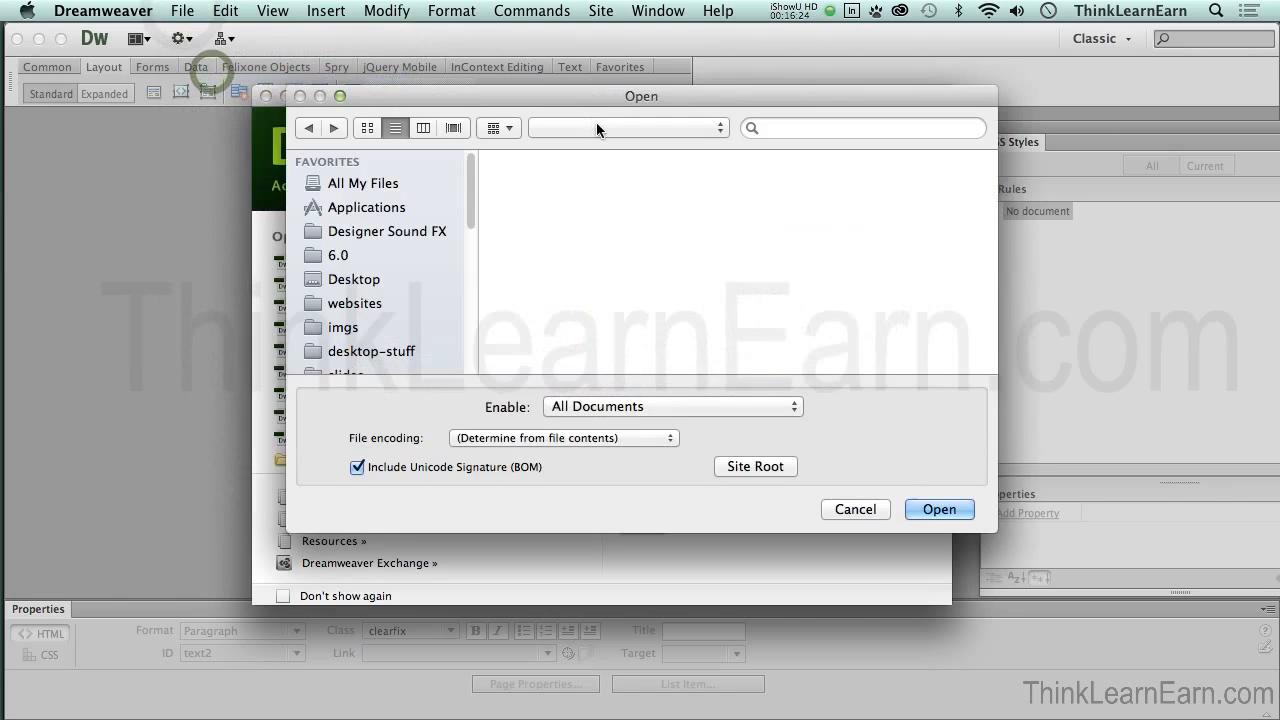
{"action": "key", "text": "super+d"}
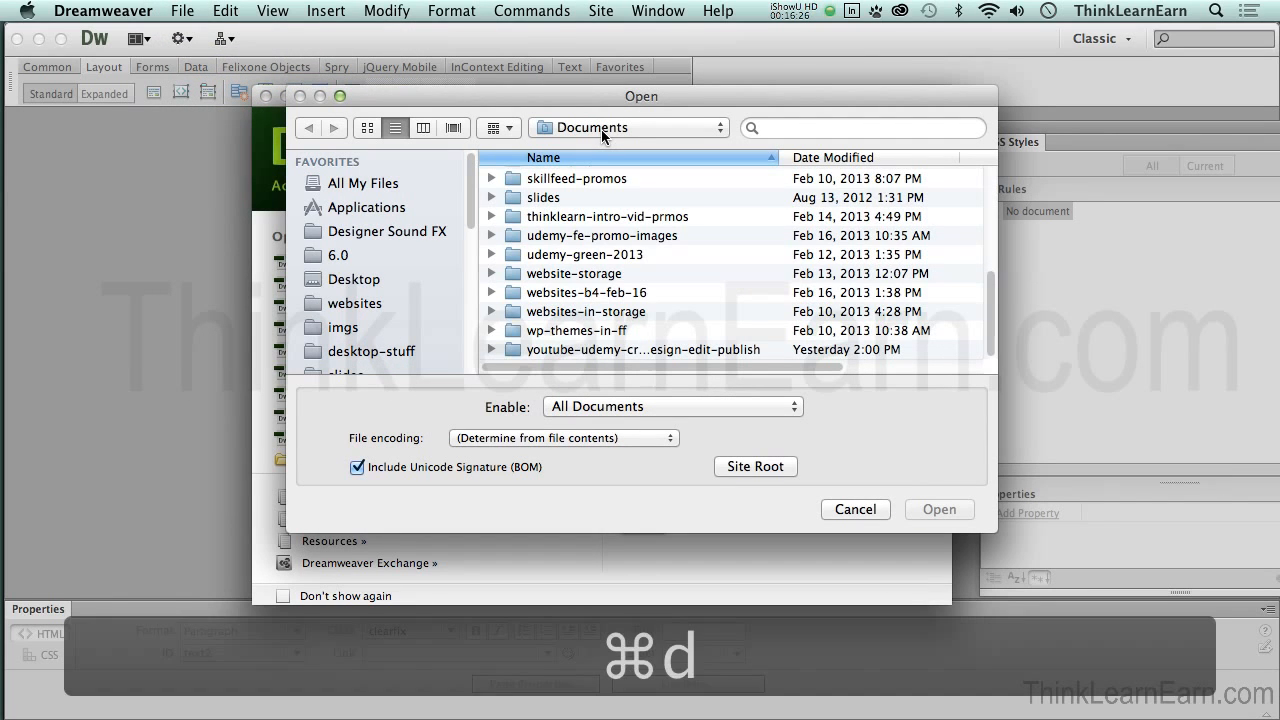
{"action": "left_click", "coordinate": [847, 160]}
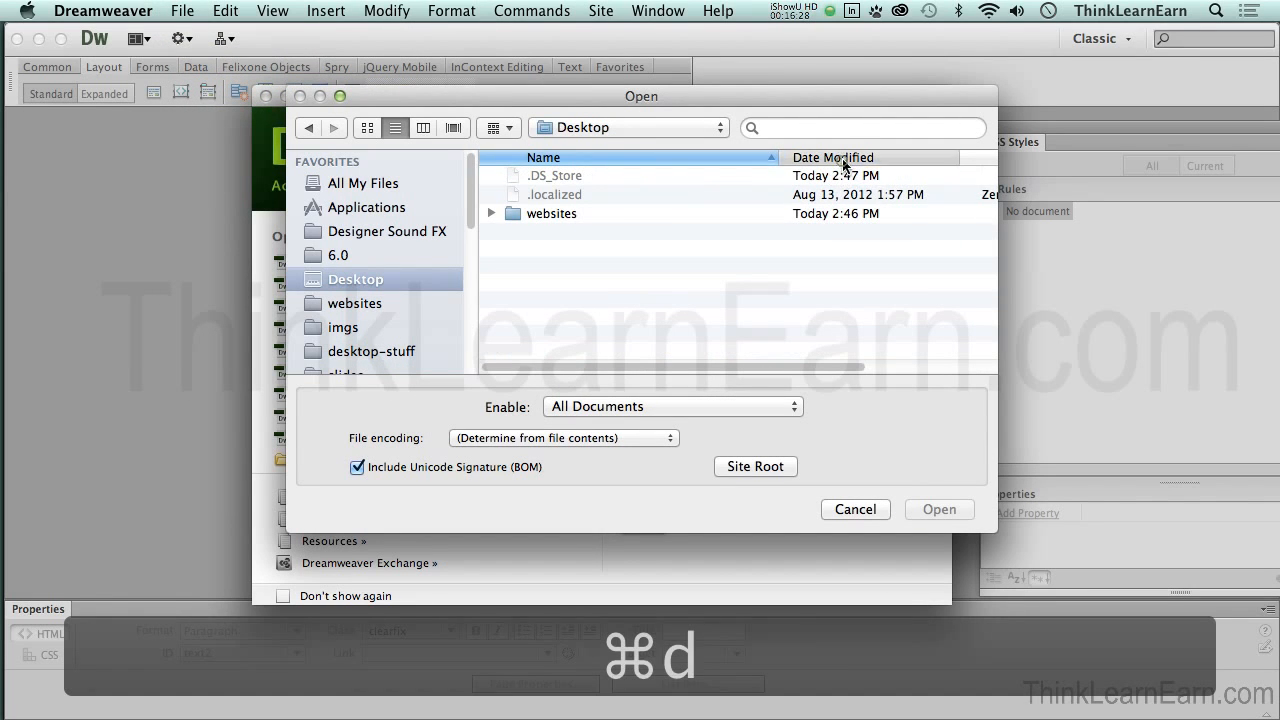
{"action": "double_click", "coordinate": [619, 196]}
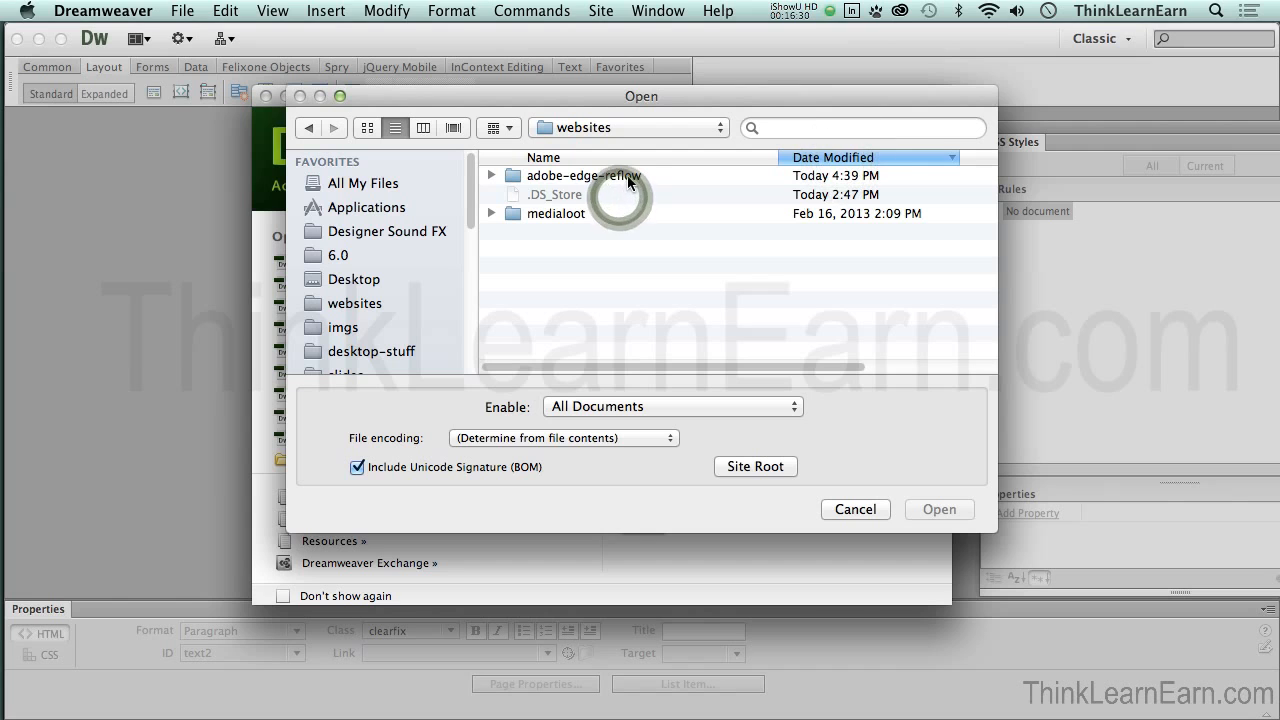
{"action": "left_click", "coordinate": [629, 177]}
{"action": "double_click", "coordinate": [629, 177]}
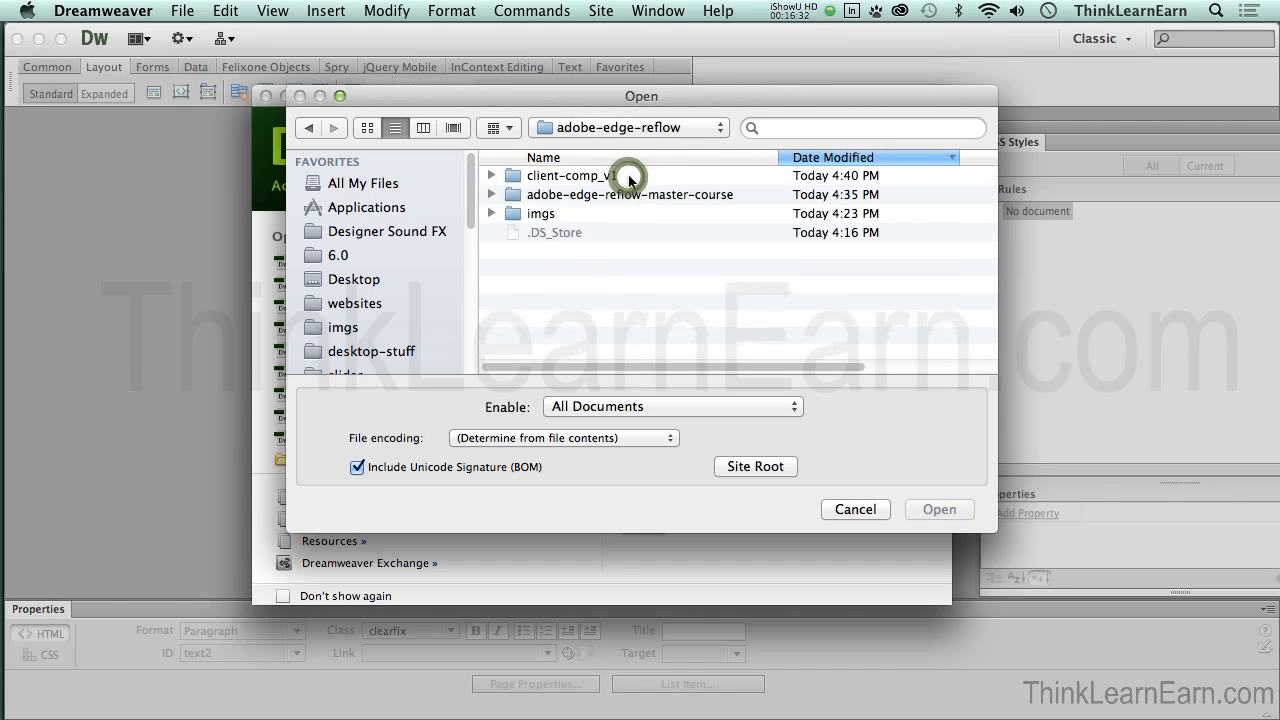
{"action": "double_click", "coordinate": [609, 178]}
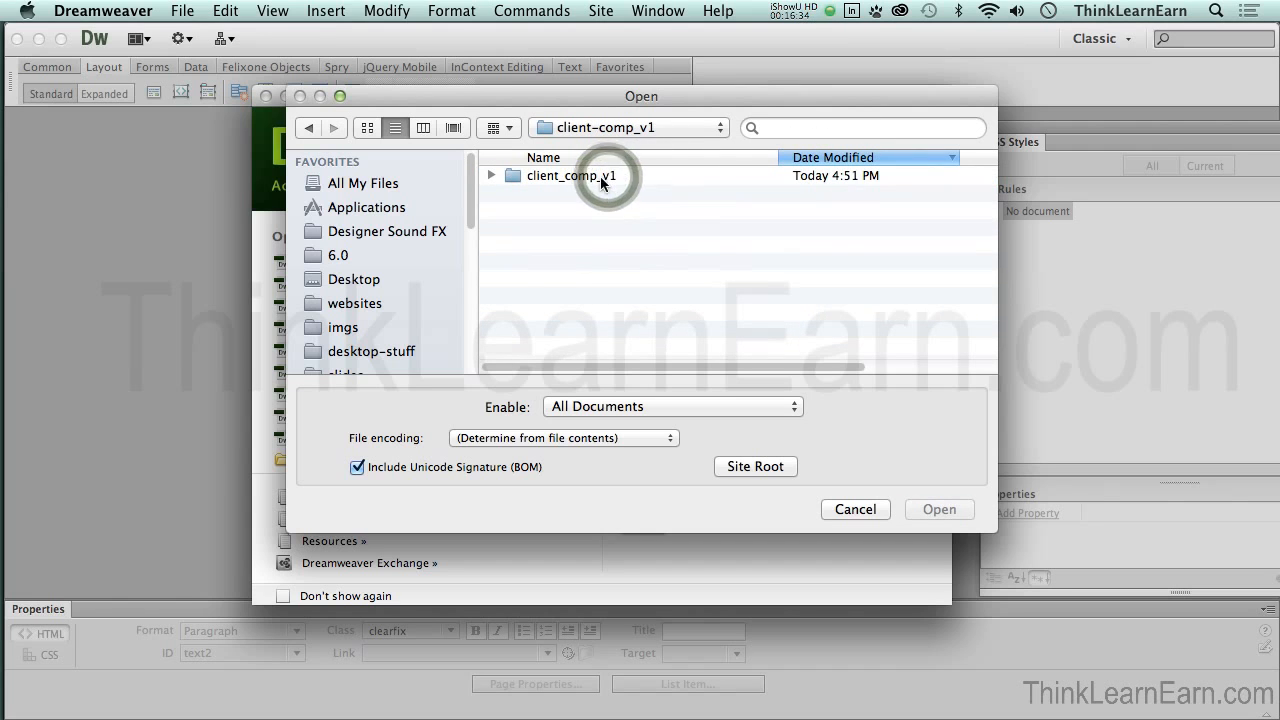
{"action": "double_click", "coordinate": [614, 180]}
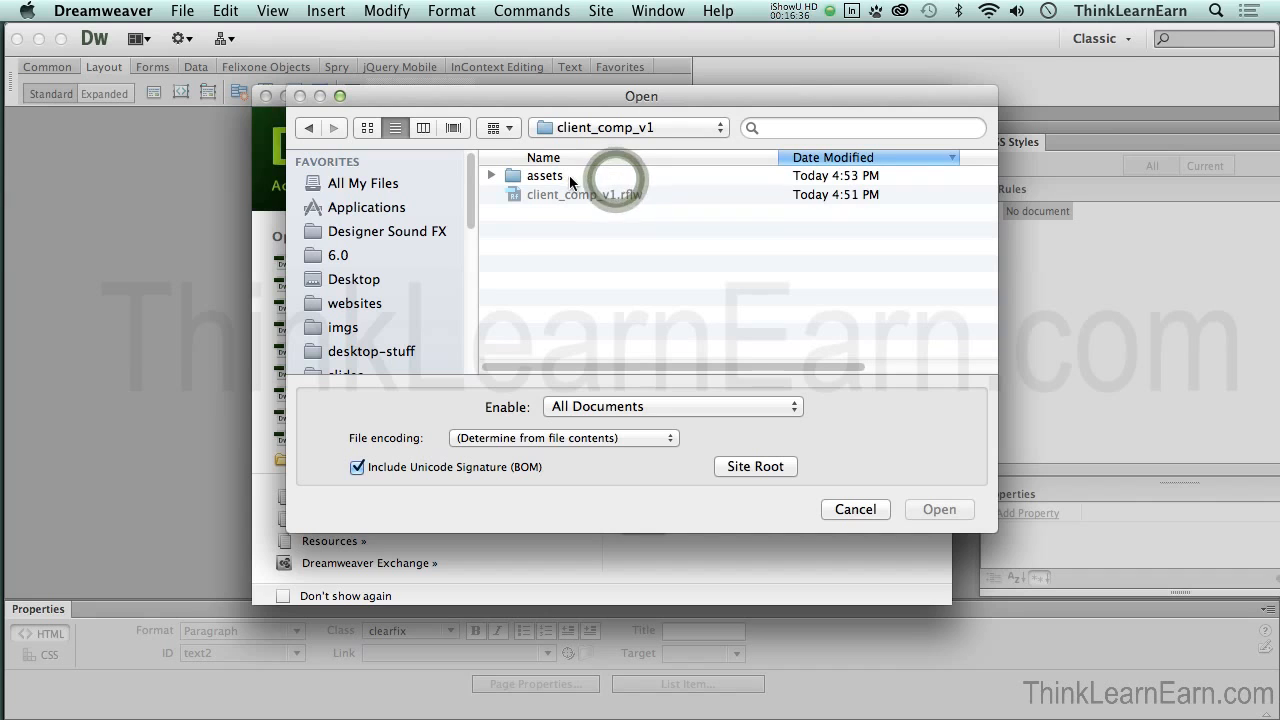
{"action": "double_click", "coordinate": [571, 175]}
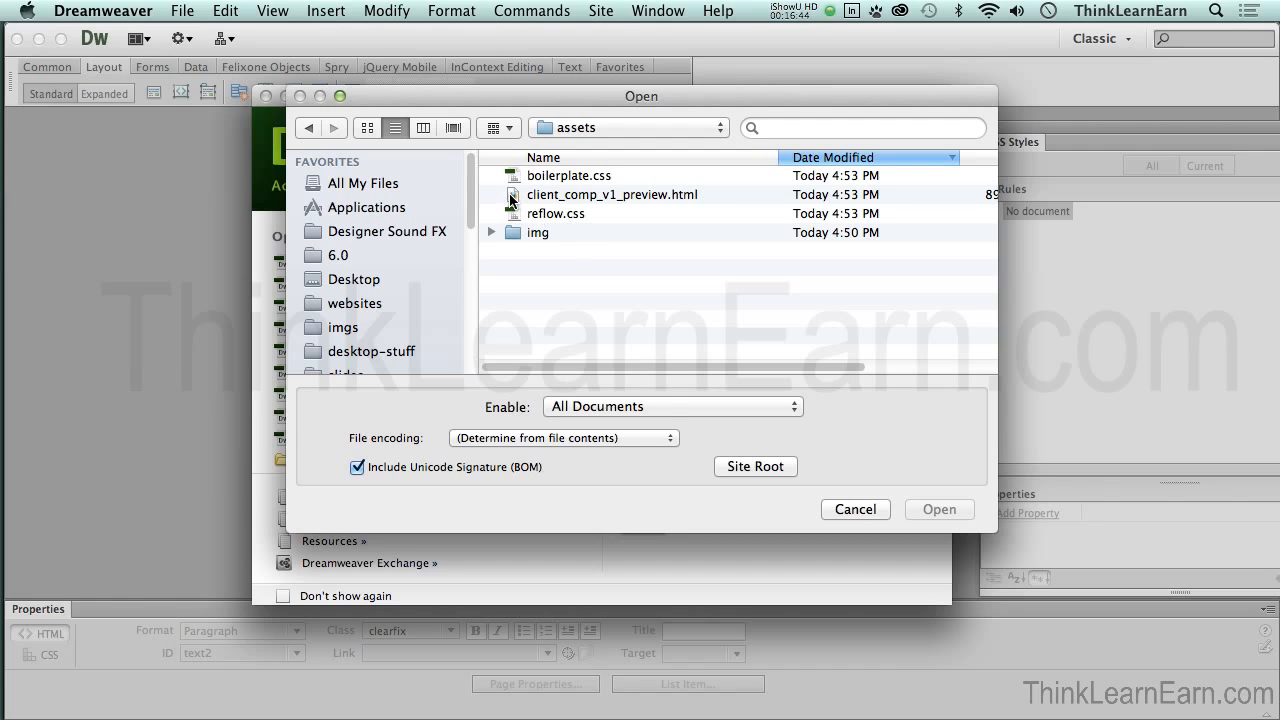
- Check the contents of the img folder and open client_comp_v1_preview.html
{"action": "left_click", "coordinate": [510, 197]}
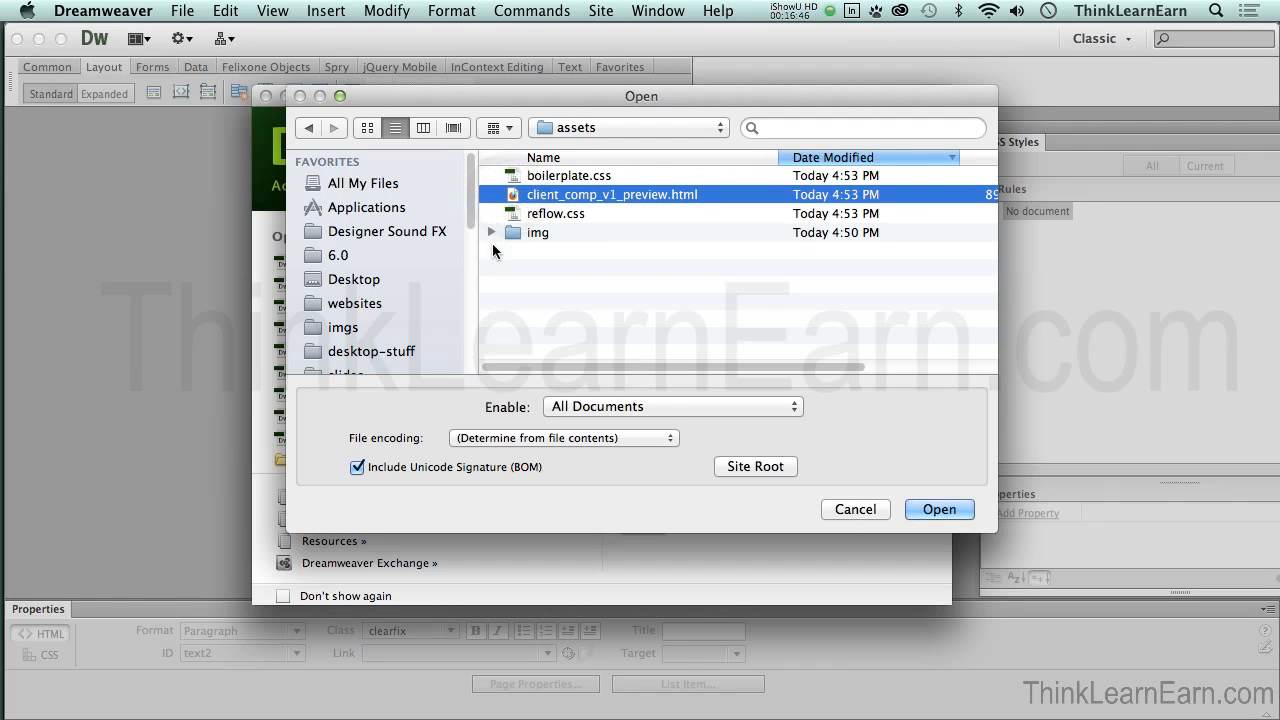
{"action": "left_click", "coordinate": [491, 232]}
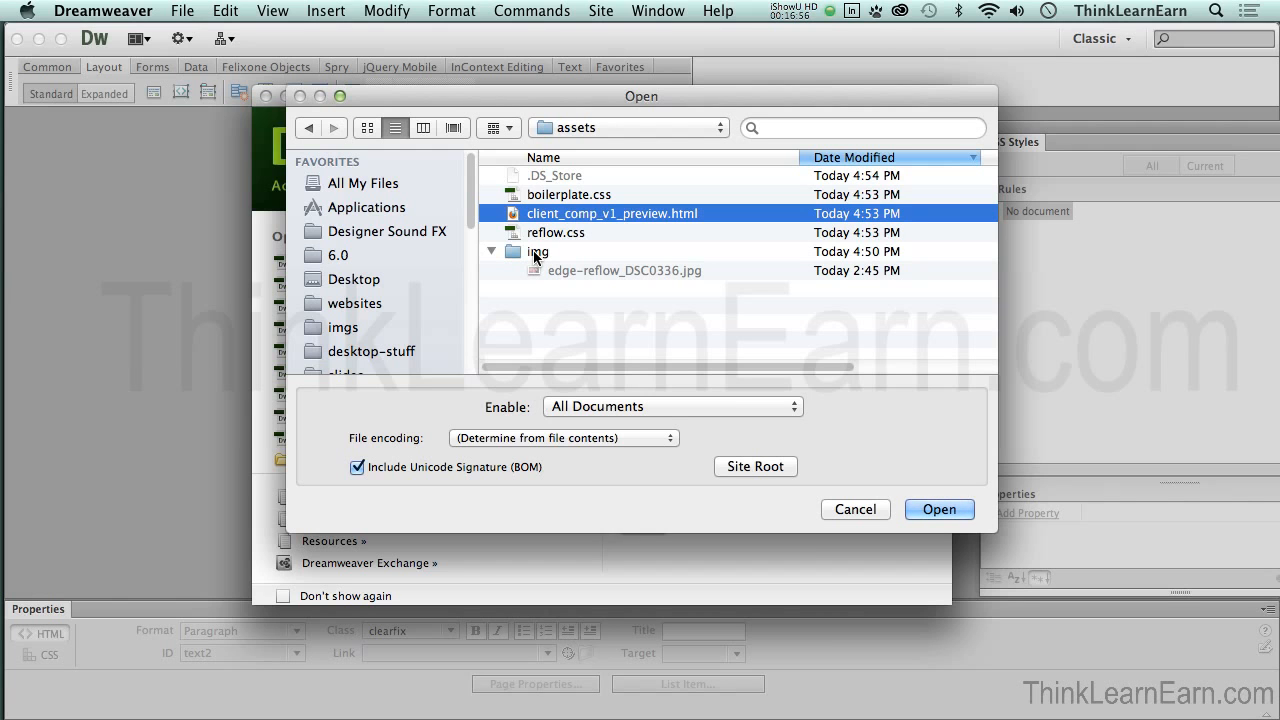
{"action": "double_click", "coordinate": [516, 216]}
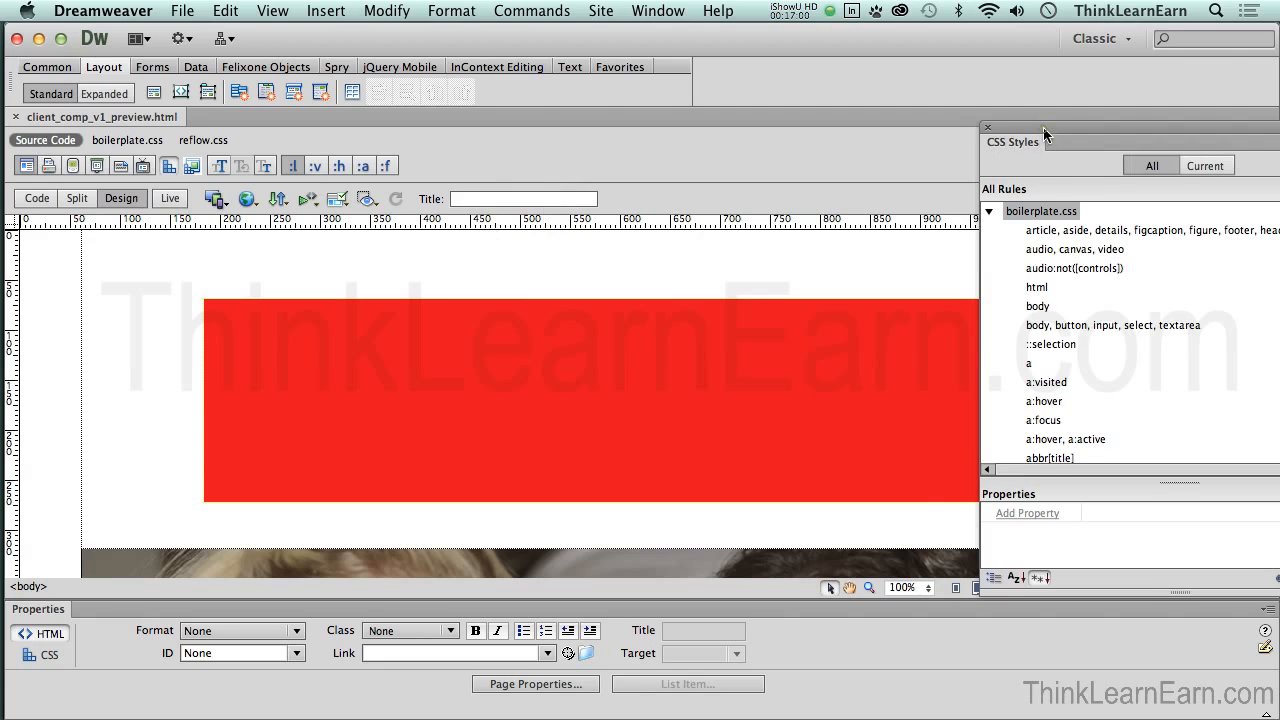
- Move the CSS Styles panel fully into view and look over the boilerplate.css and reflow.css rule lists
{"action": "left_click_drag", "start_coordinate": [1044, 134], "coordinate": [895, 93]}
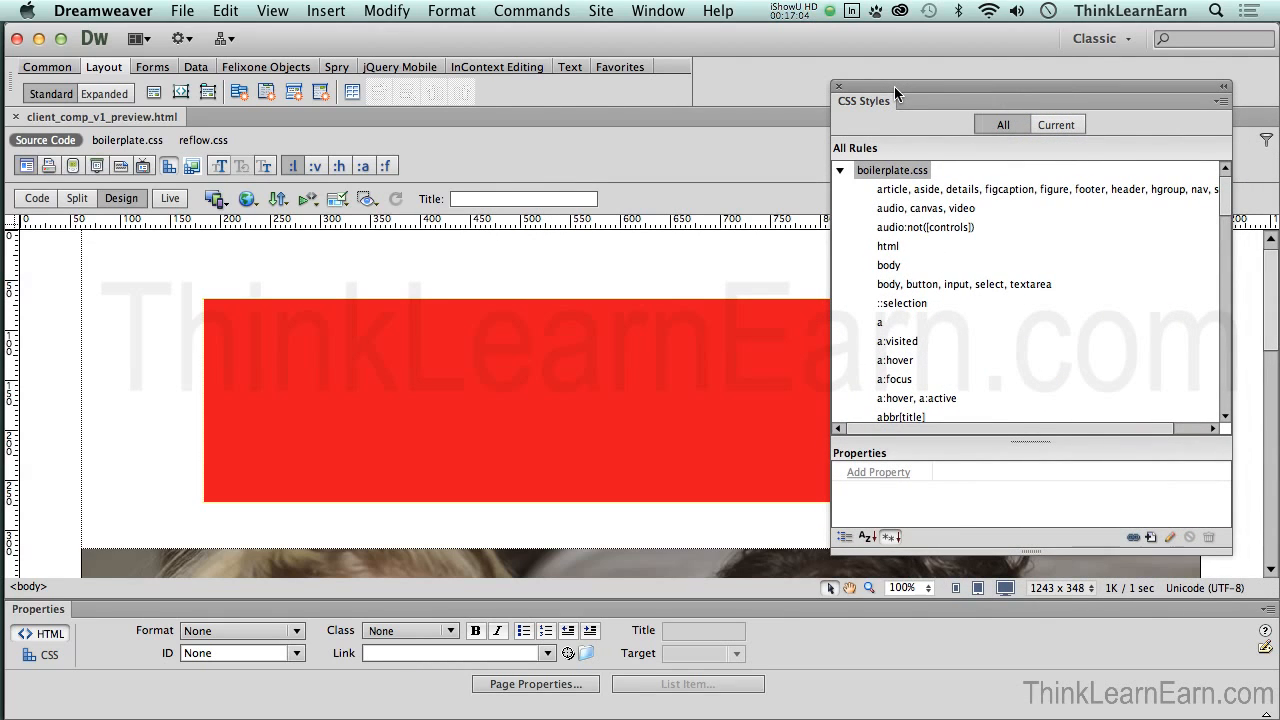
{"action": "left_click_drag", "start_coordinate": [895, 88], "coordinate": [895, 83]}
{"action": "left_click_drag", "start_coordinate": [1223, 196], "coordinate": [1223, 195]}
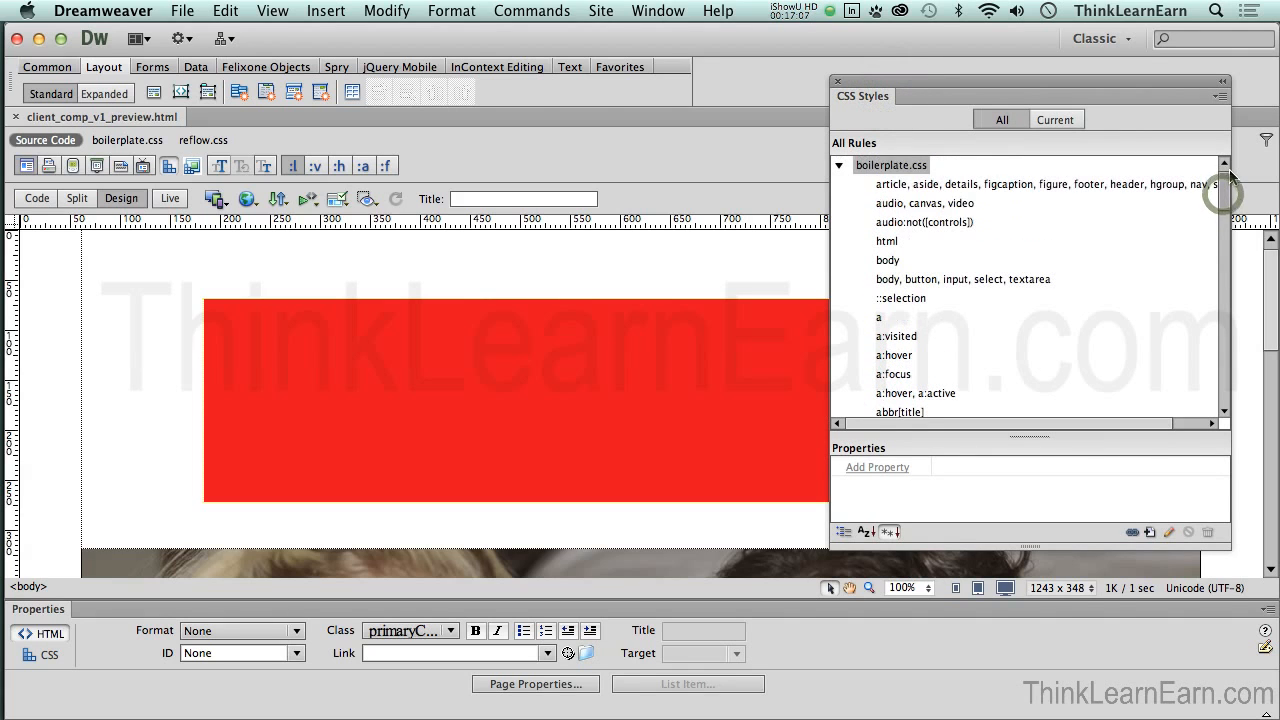
{"action": "left_click", "coordinate": [838, 166]}
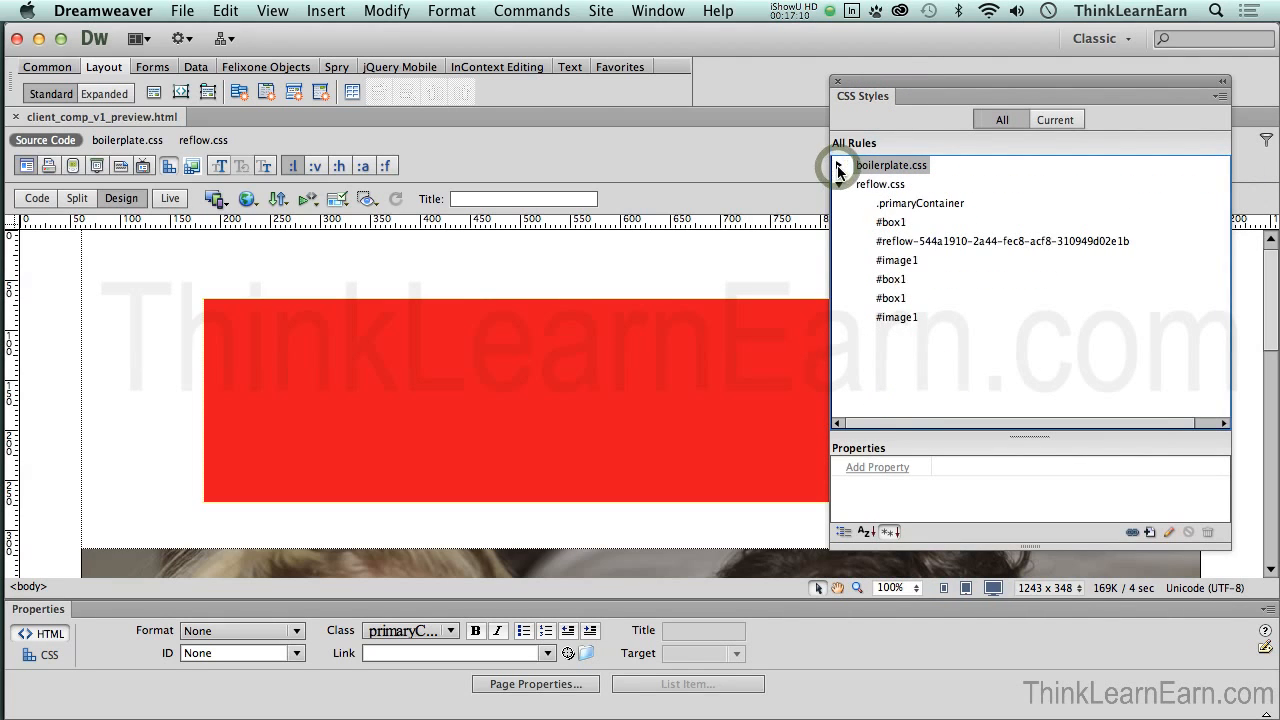
{"action": "left_click", "coordinate": [838, 166]}
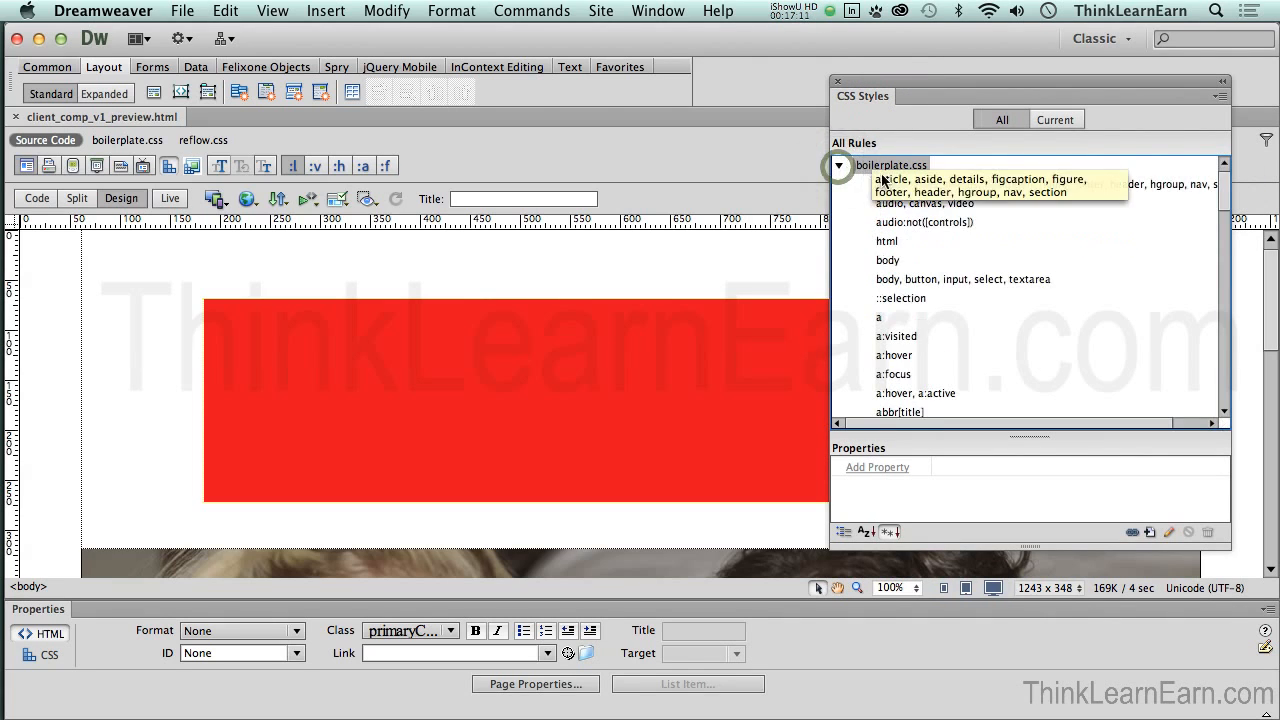
- Examine the opening comments of the boilerplate.css code and return to the full design view
{"action": "left_click", "coordinate": [121, 142]}
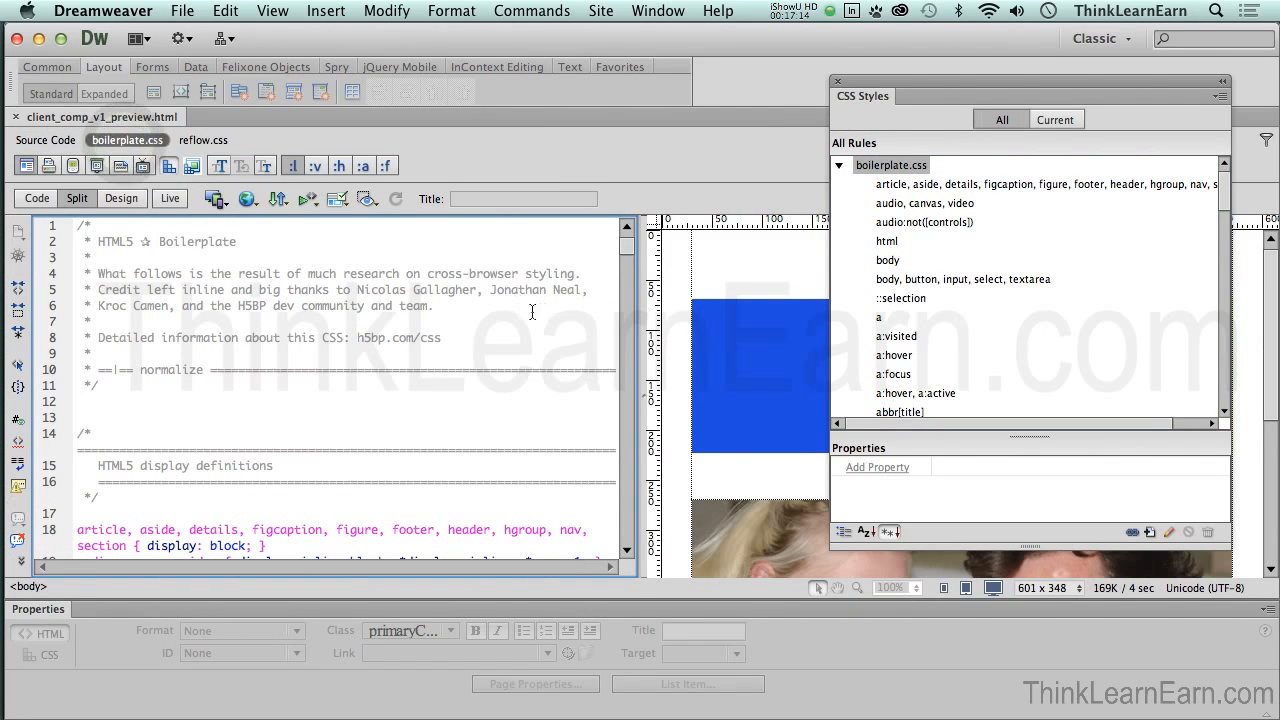
{"action": "left_click_drag", "start_coordinate": [370, 289], "coordinate": [497, 290]}
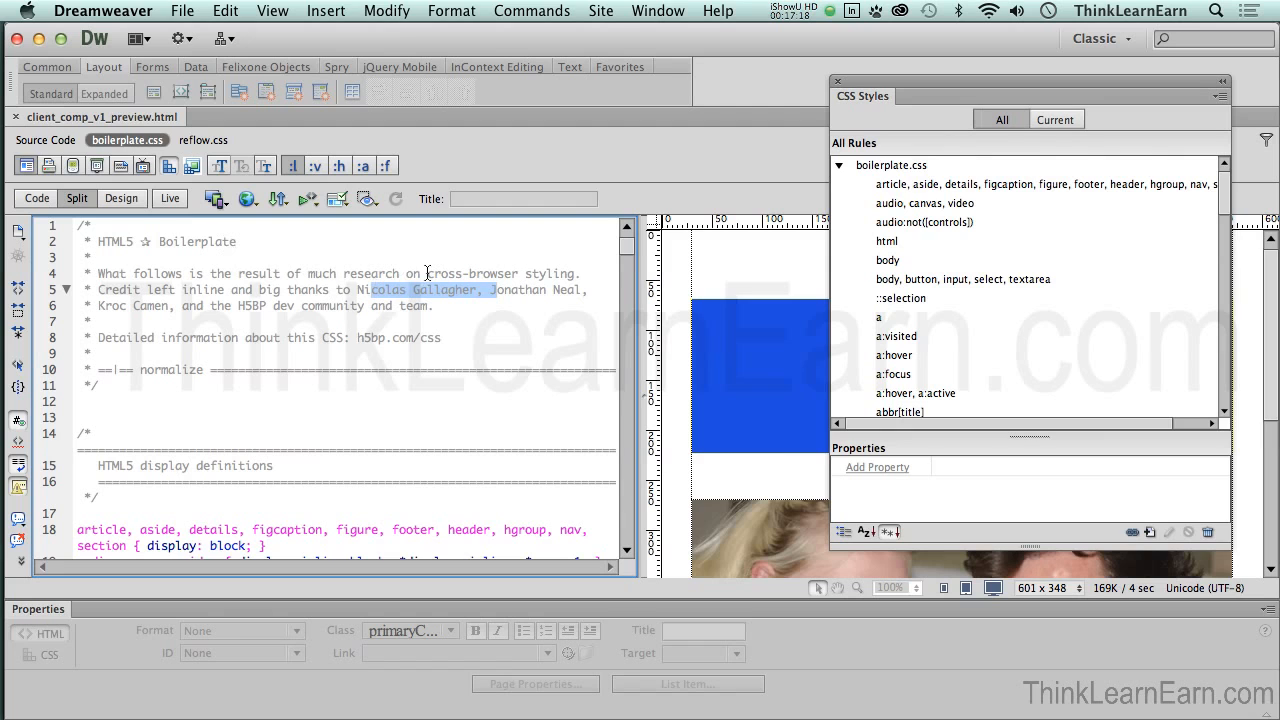
{"action": "left_click", "coordinate": [122, 199]}
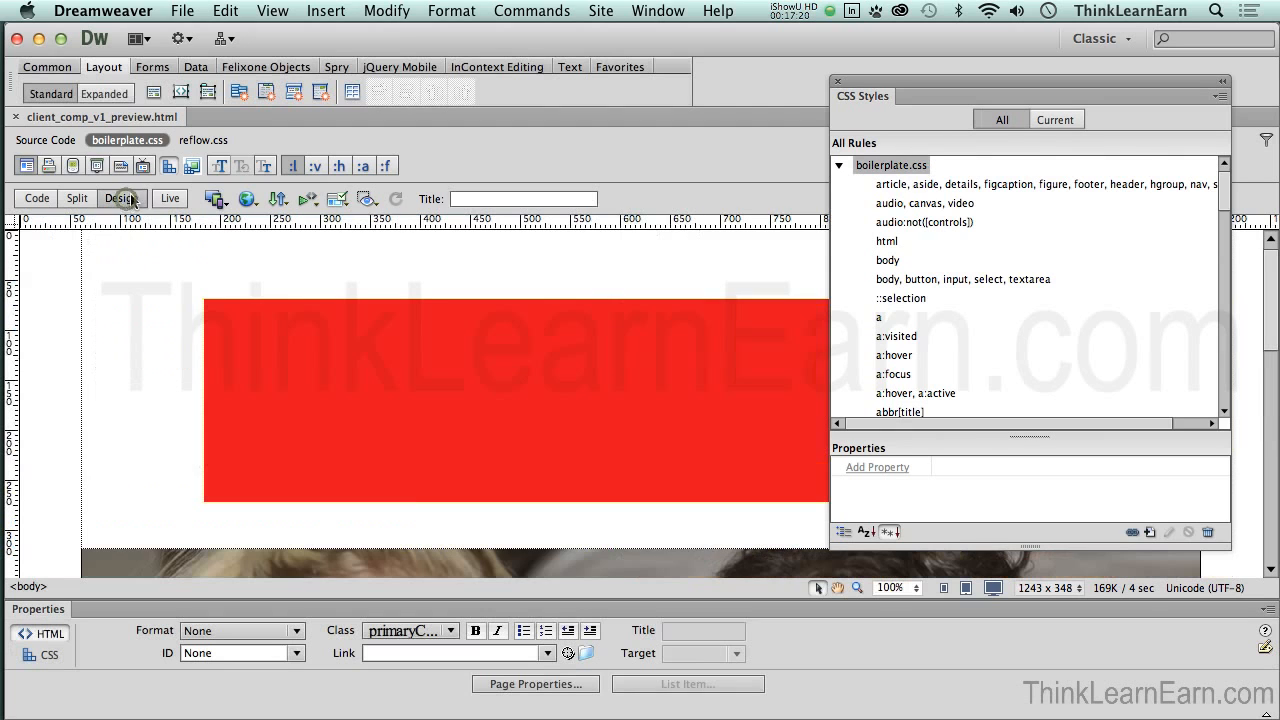
- Collapse the boilerplate.css rules and examine the reflow.css code through the 768 px media query
{"action": "left_click", "coordinate": [839, 167]}
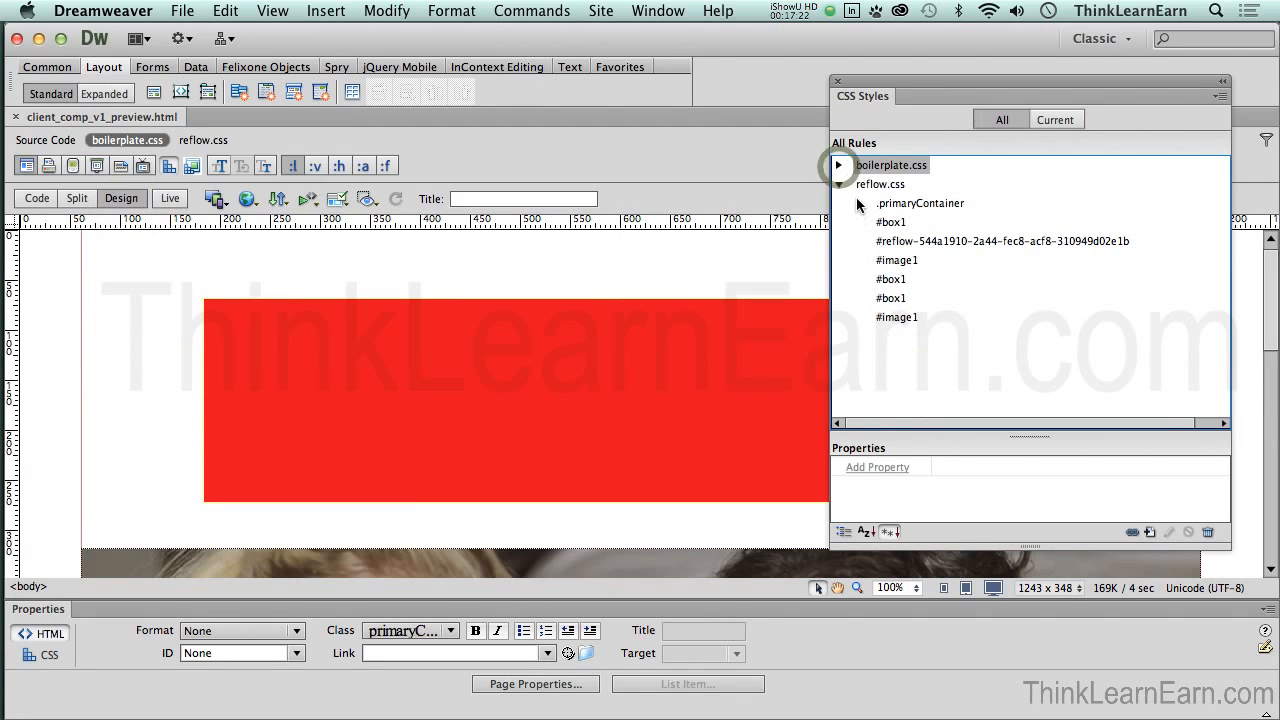
{"action": "left_click", "coordinate": [881, 186]}
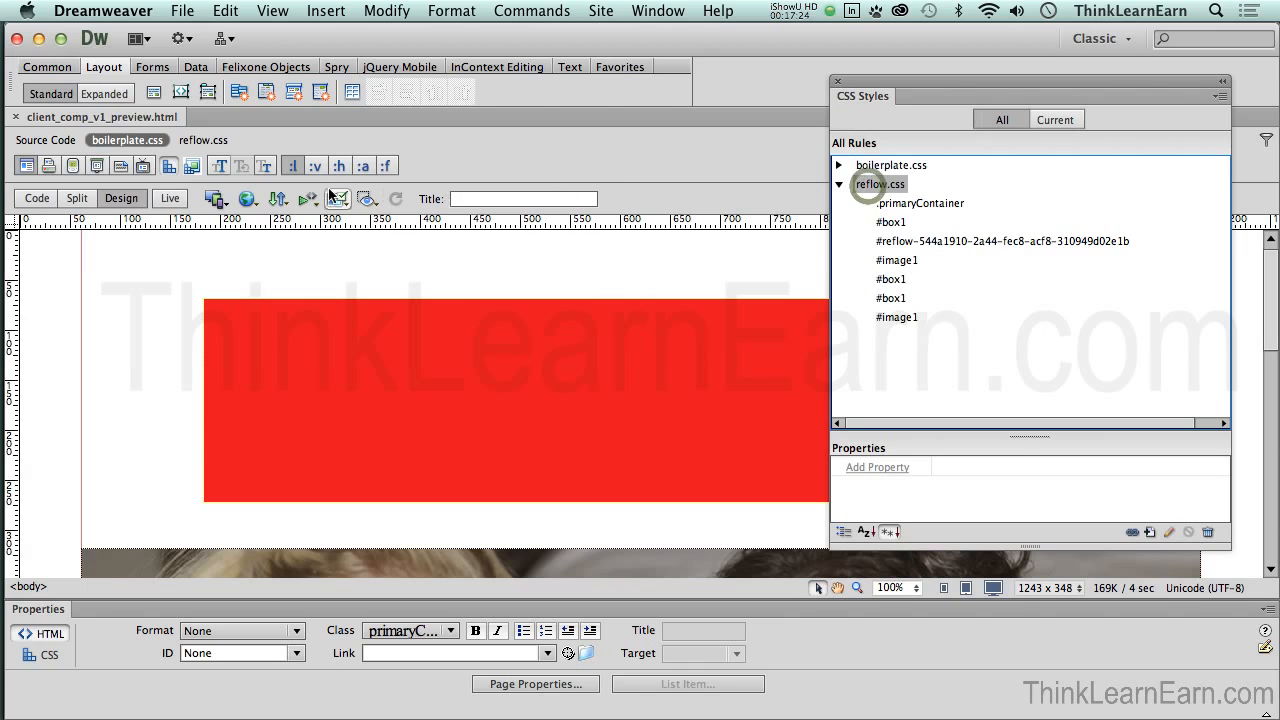
{"action": "left_click", "coordinate": [201, 142]}
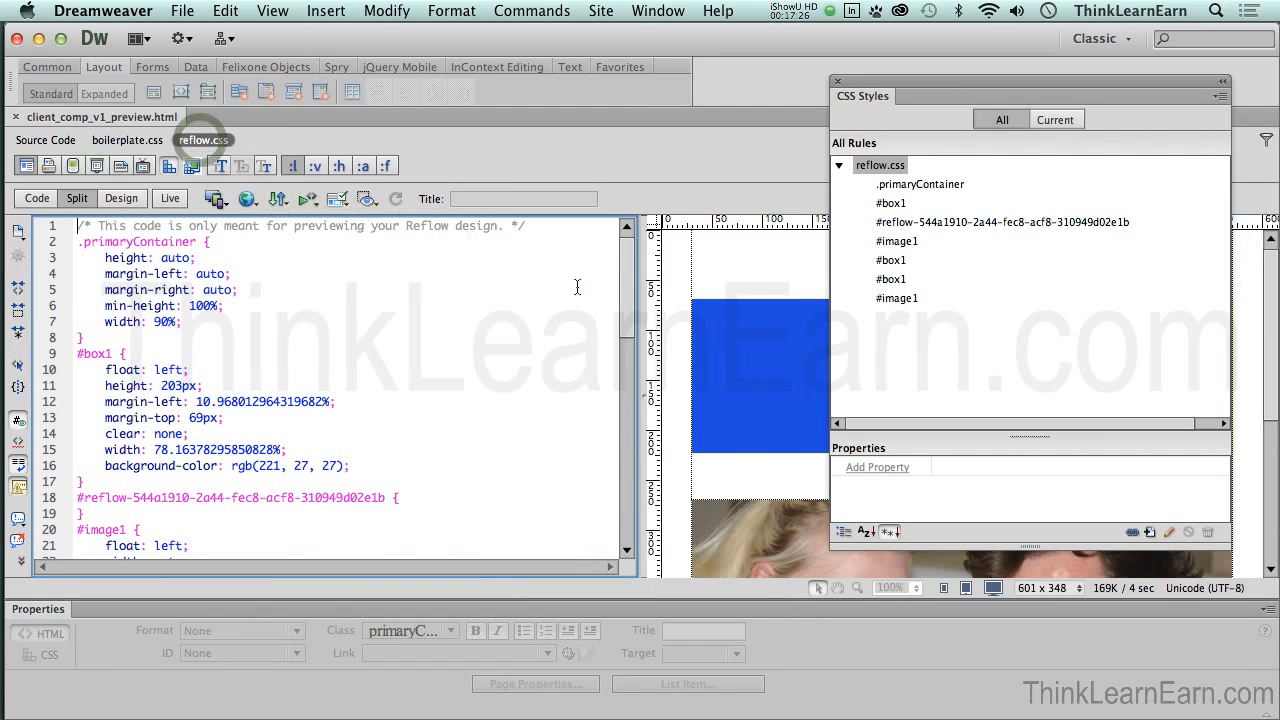
{"action": "mouse_move", "coordinate": [626, 302]}
{"action": "left_mouse_down"}
{"action": "mouse_move", "coordinate": [639, 338]}
{"action": "mouse_move", "coordinate": [634, 278]}
{"action": "left_mouse_up"}
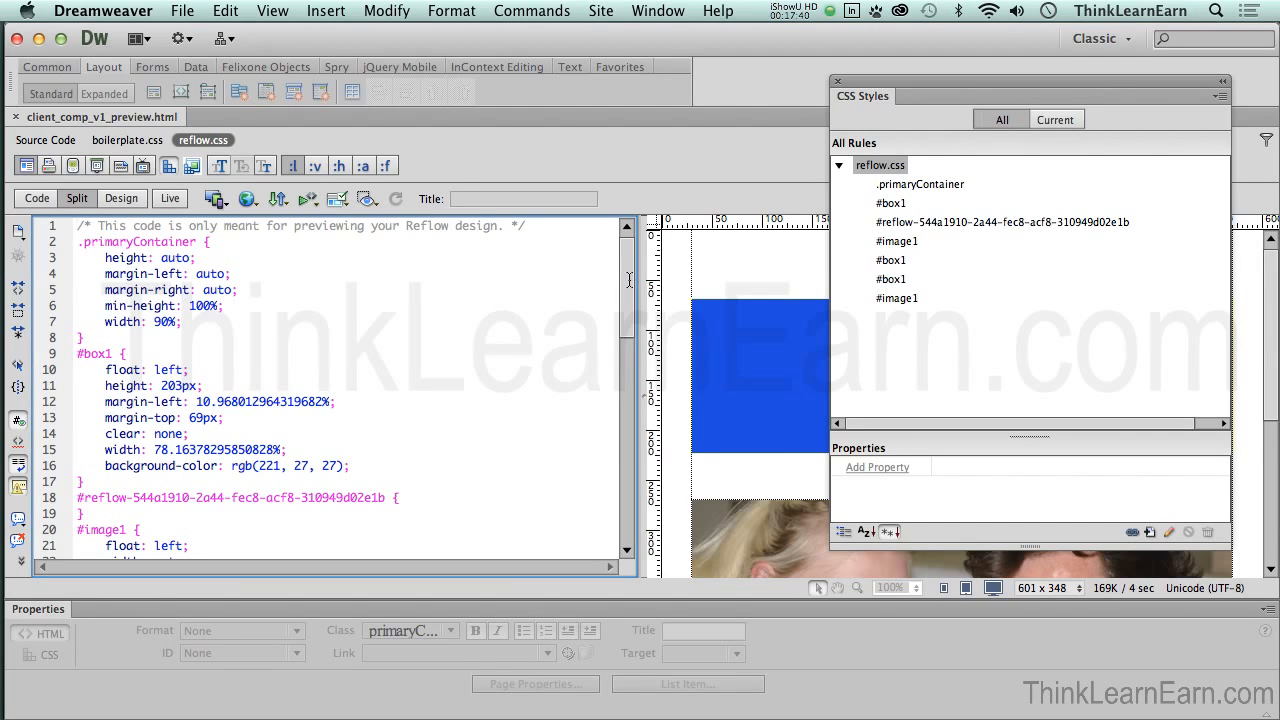
{"action": "left_click_drag", "start_coordinate": [626, 286], "coordinate": [644, 377]}
- Show the page in Live View within the full-width design view
{"action": "left_click", "coordinate": [170, 198]}
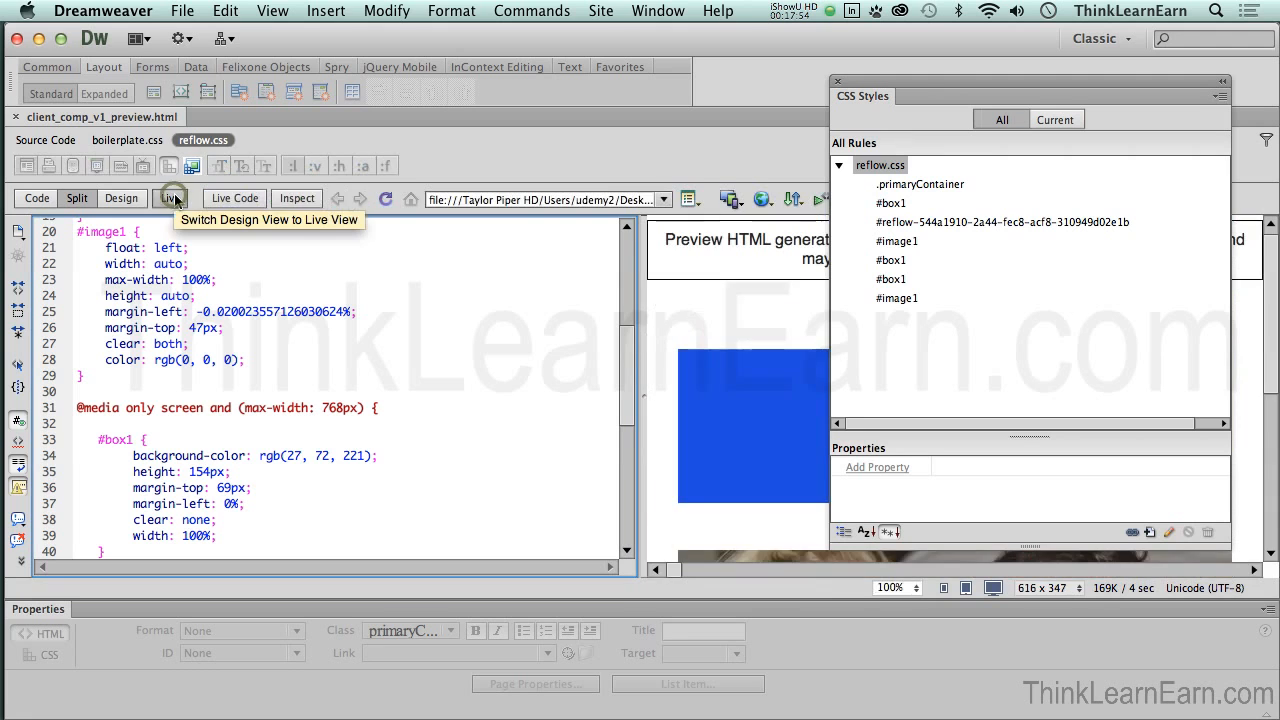
{"action": "left_click", "coordinate": [122, 199]}
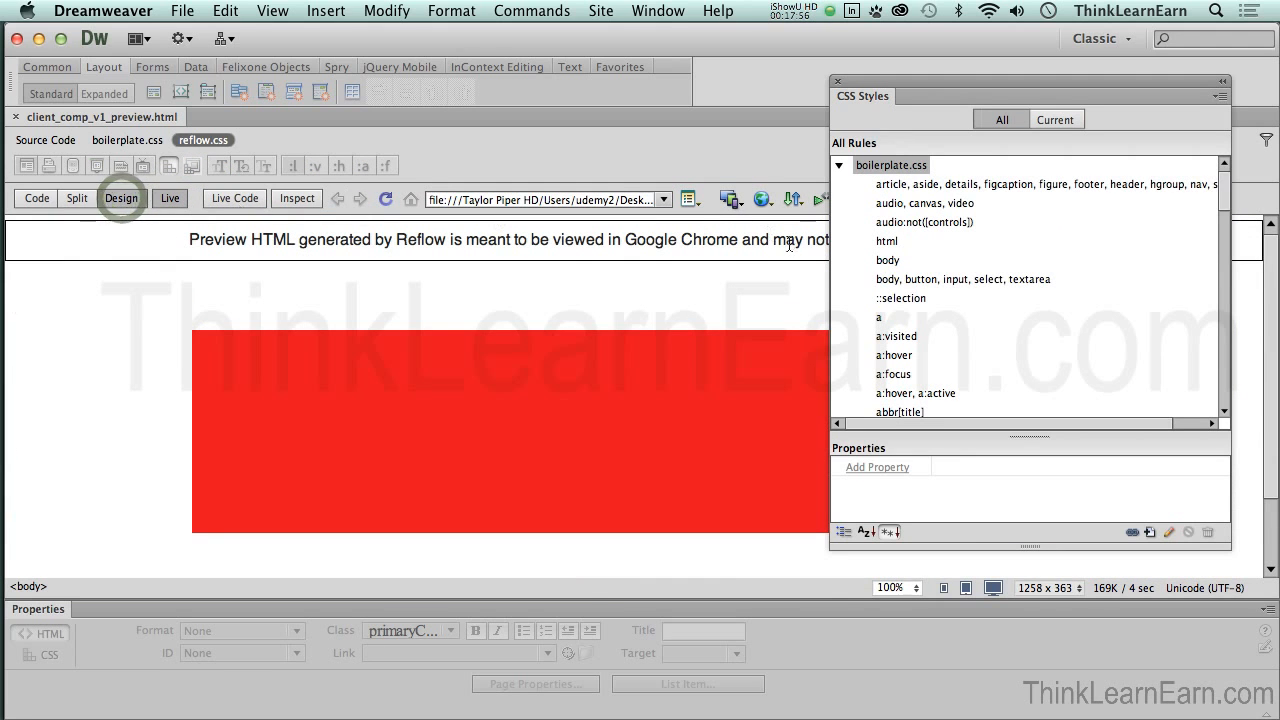
{"action": "left_click", "coordinate": [162, 198]}
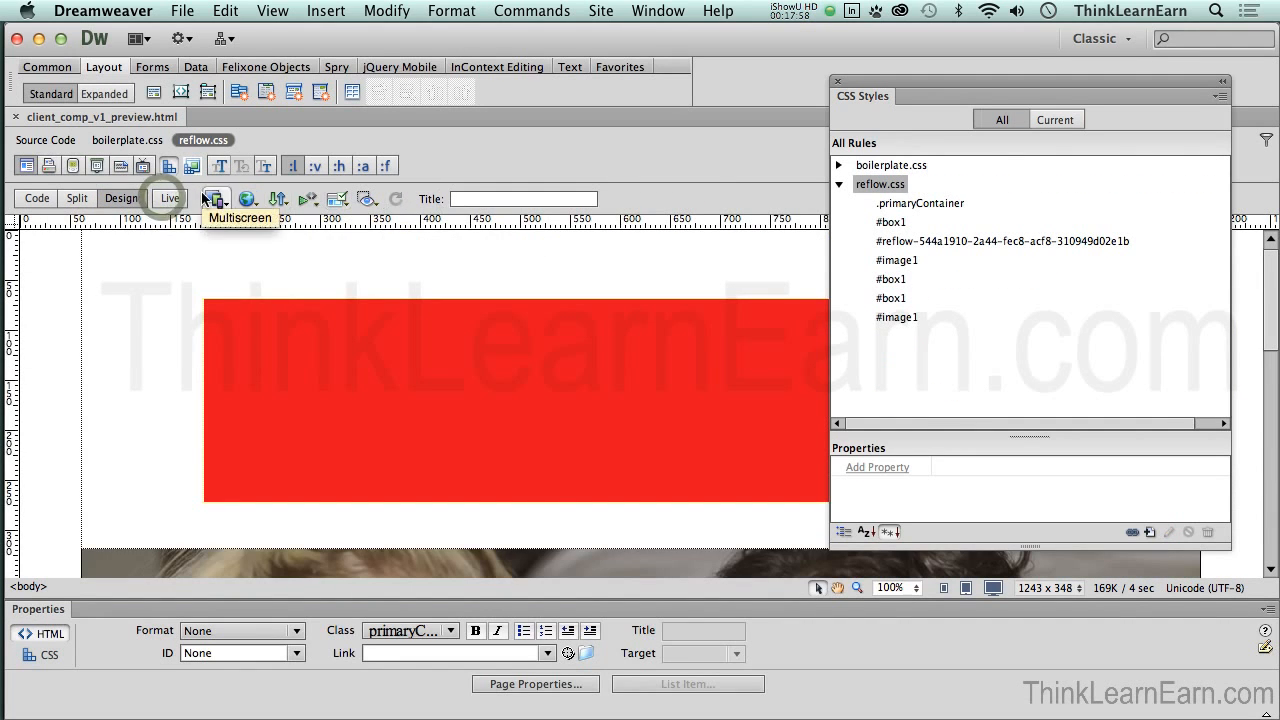
{"action": "left_click", "coordinate": [173, 200]}
- Lower the CSS Styles panel to read the full notice above the red box, and move it back up
{"action": "left_click", "coordinate": [1270, 288]}
{"action": "left_click_drag", "start_coordinate": [1081, 85], "coordinate": [1067, 271]}
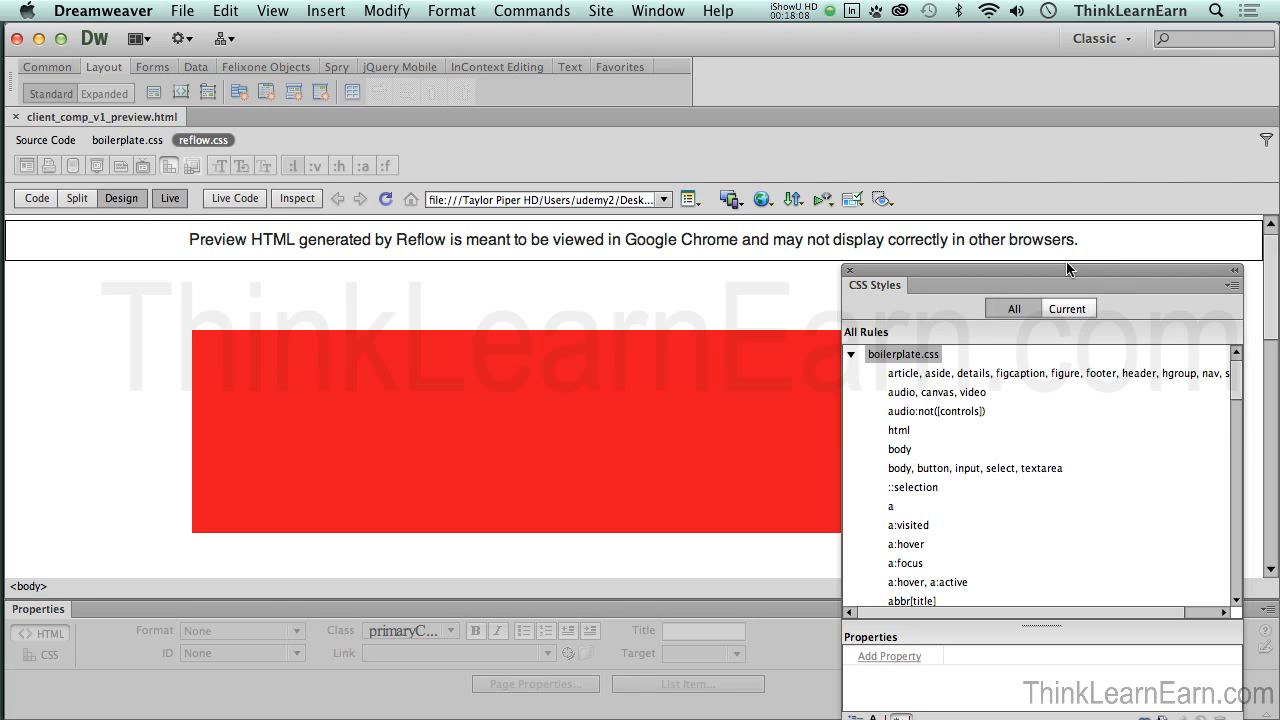
{"action": "left_click_drag", "start_coordinate": [1006, 266], "coordinate": [1010, 112]}
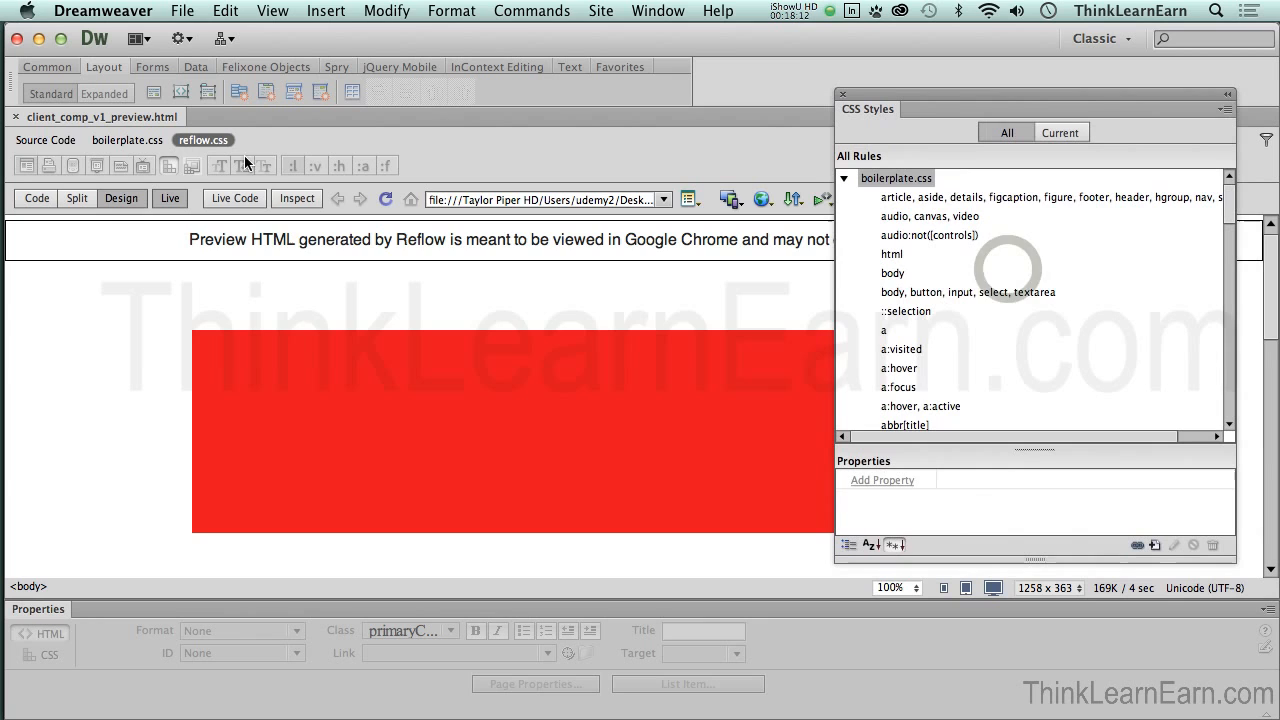
- Turn off Live View, raise the CSS Styles panel, and compare the page at desktop 1000w, tablet 768 x 1024 and mobile 480 x 800 sizes
{"action": "left_click", "coordinate": [166, 198]}
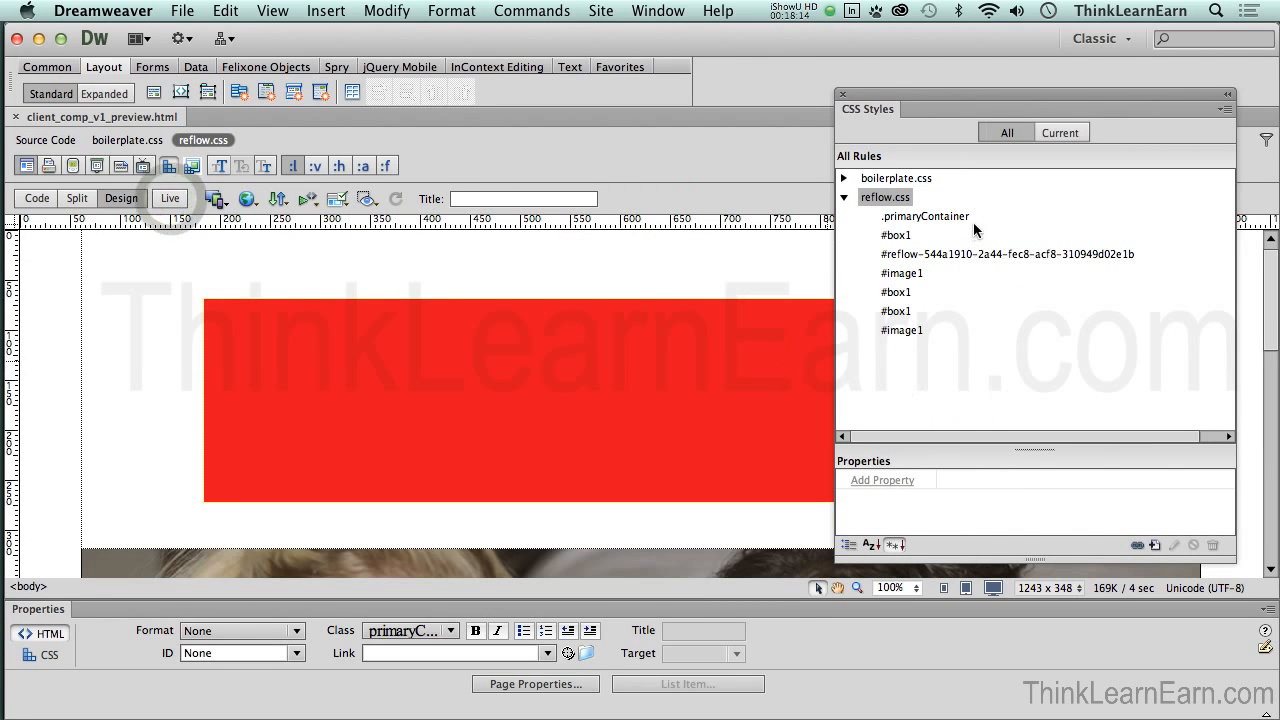
{"action": "left_click_drag", "start_coordinate": [986, 97], "coordinate": [980, 66]}
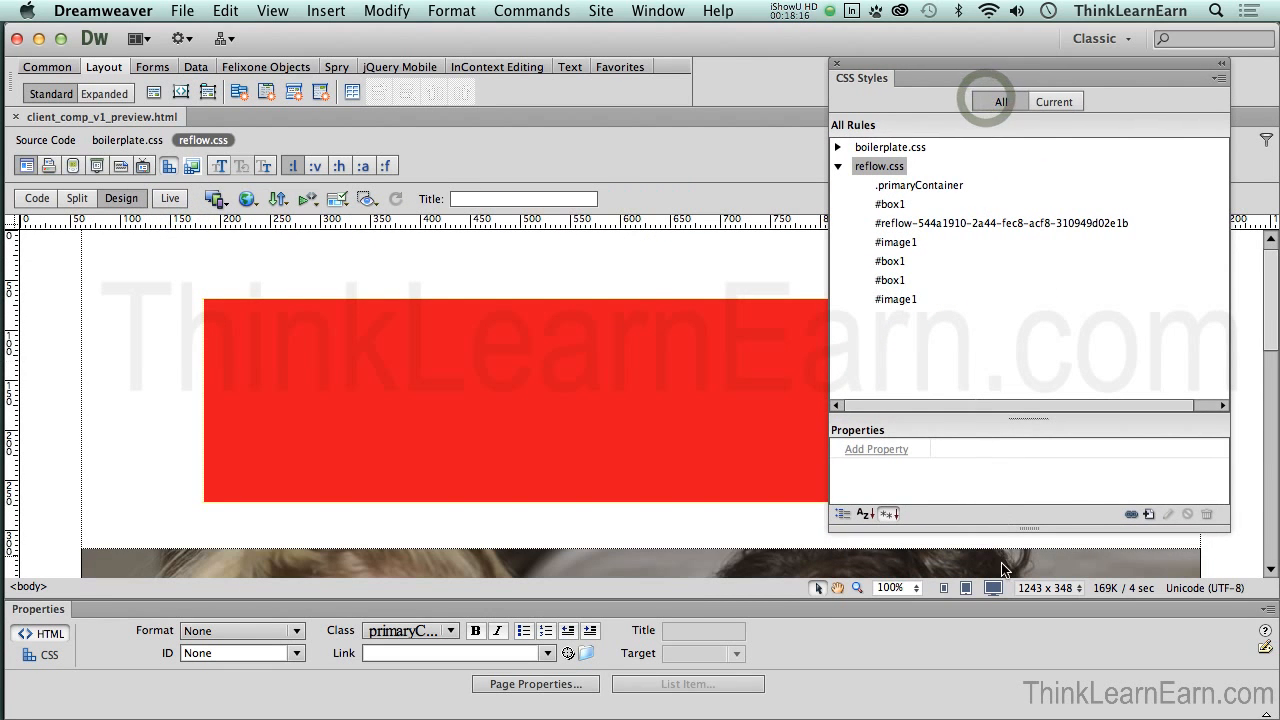
{"action": "left_click", "coordinate": [994, 588]}
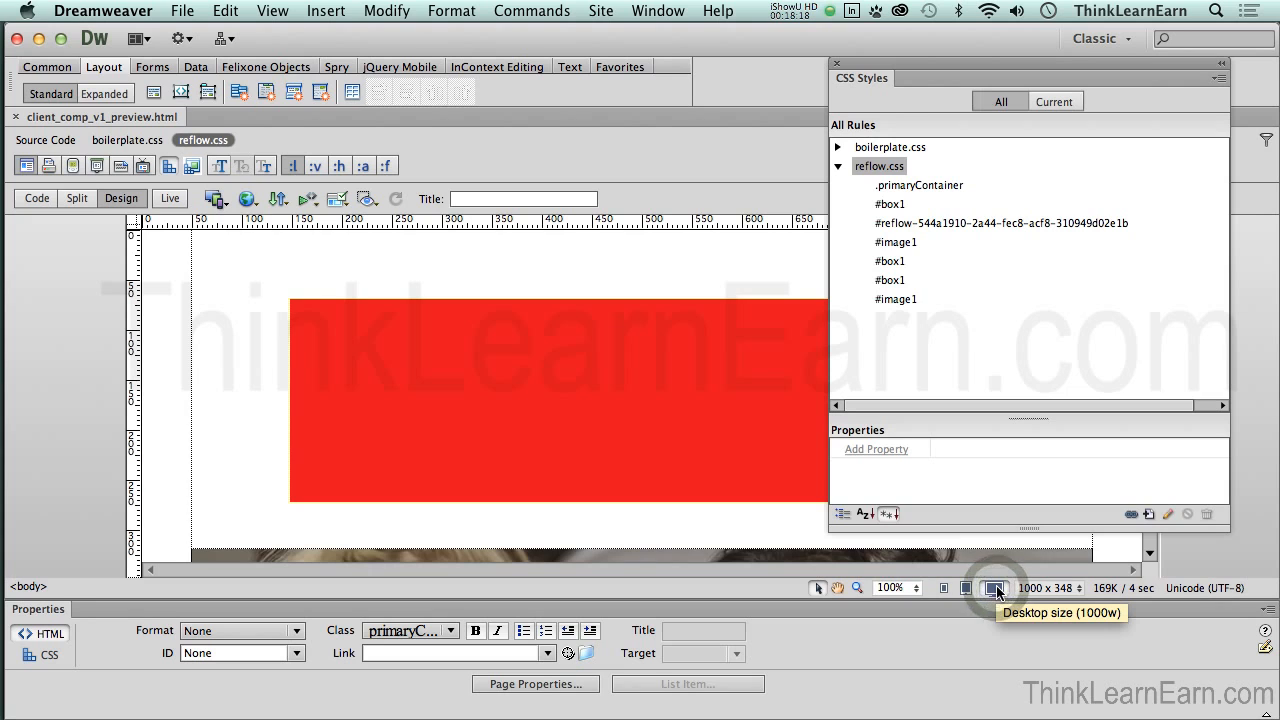
{"action": "left_click", "coordinate": [969, 589]}
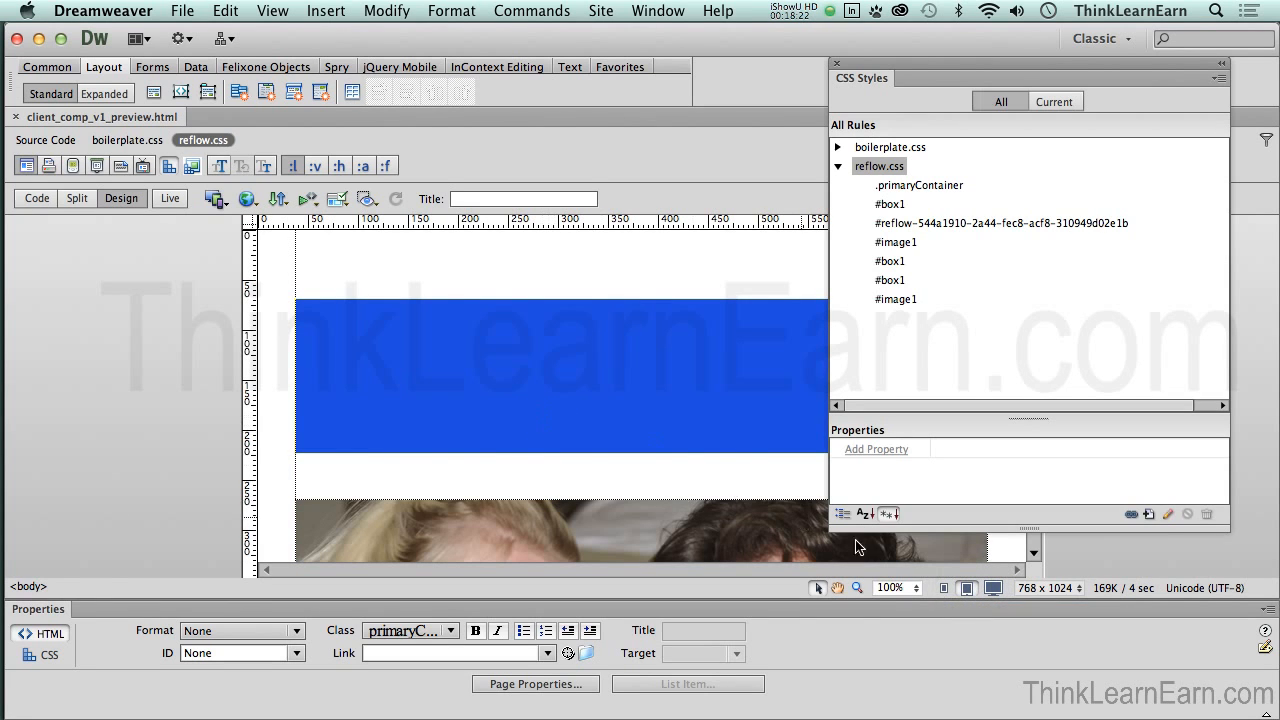
{"action": "left_click", "coordinate": [946, 590]}
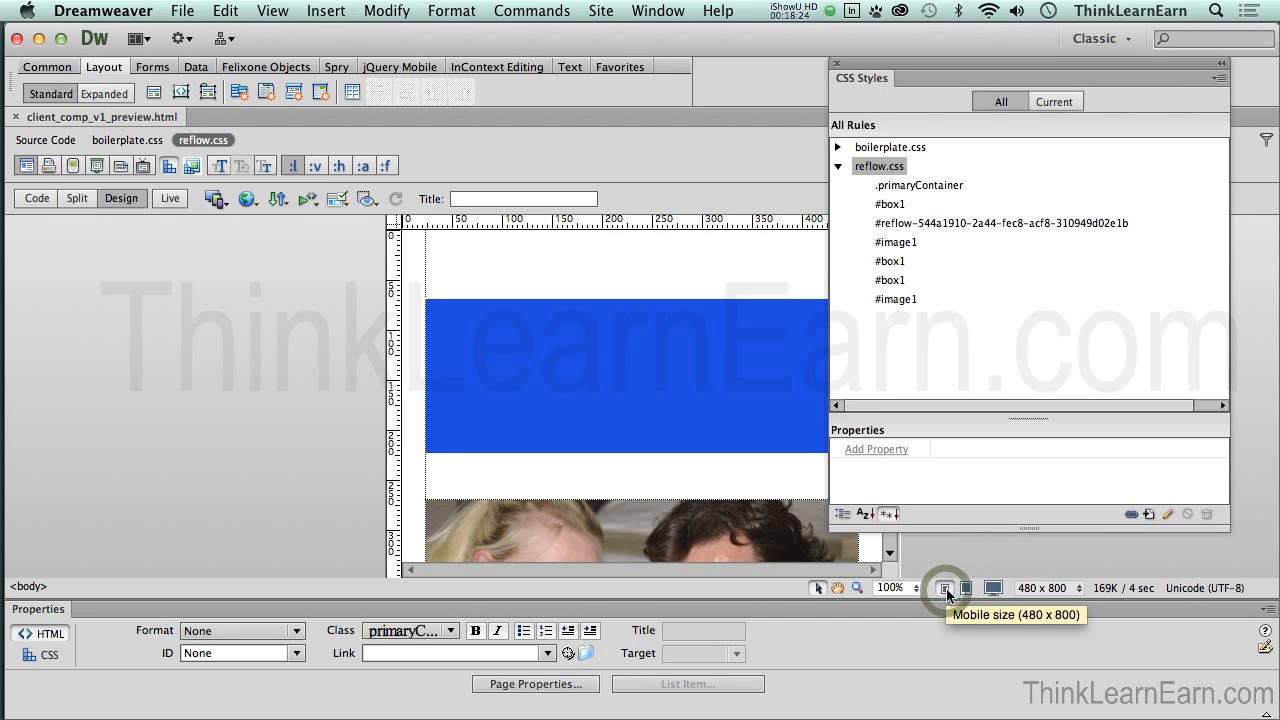
{"action": "left_click", "coordinate": [969, 590]}
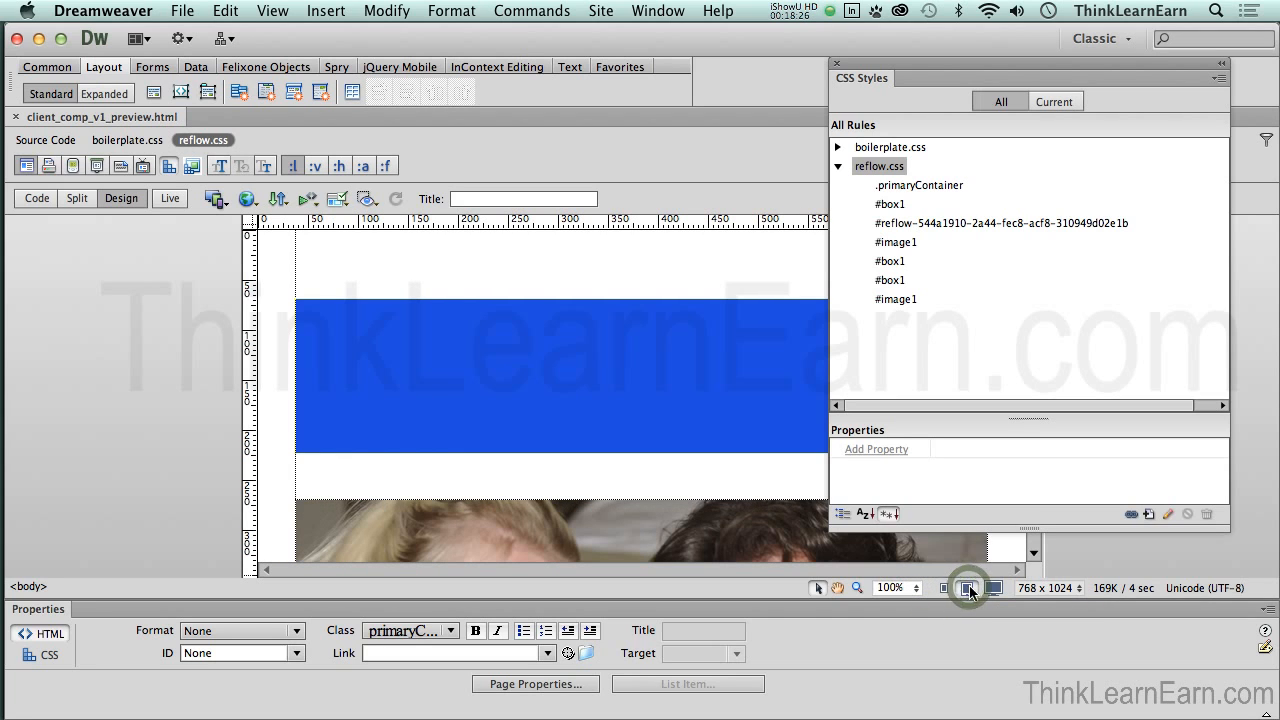
{"action": "left_click", "coordinate": [945, 589]}
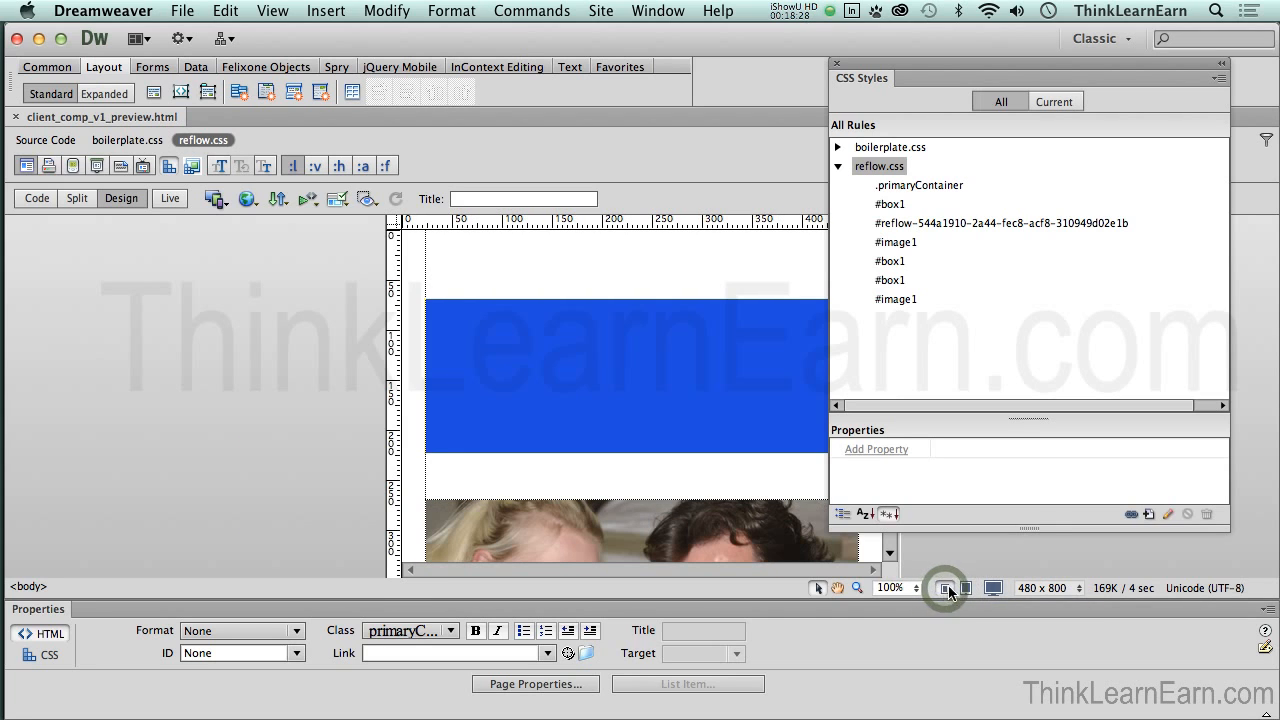
- Show the page at the 320 x 480 Smart Phone size and inspect the first #box1 and #image1 rules of reflow.css
{"action": "left_click", "coordinate": [1074, 594]}
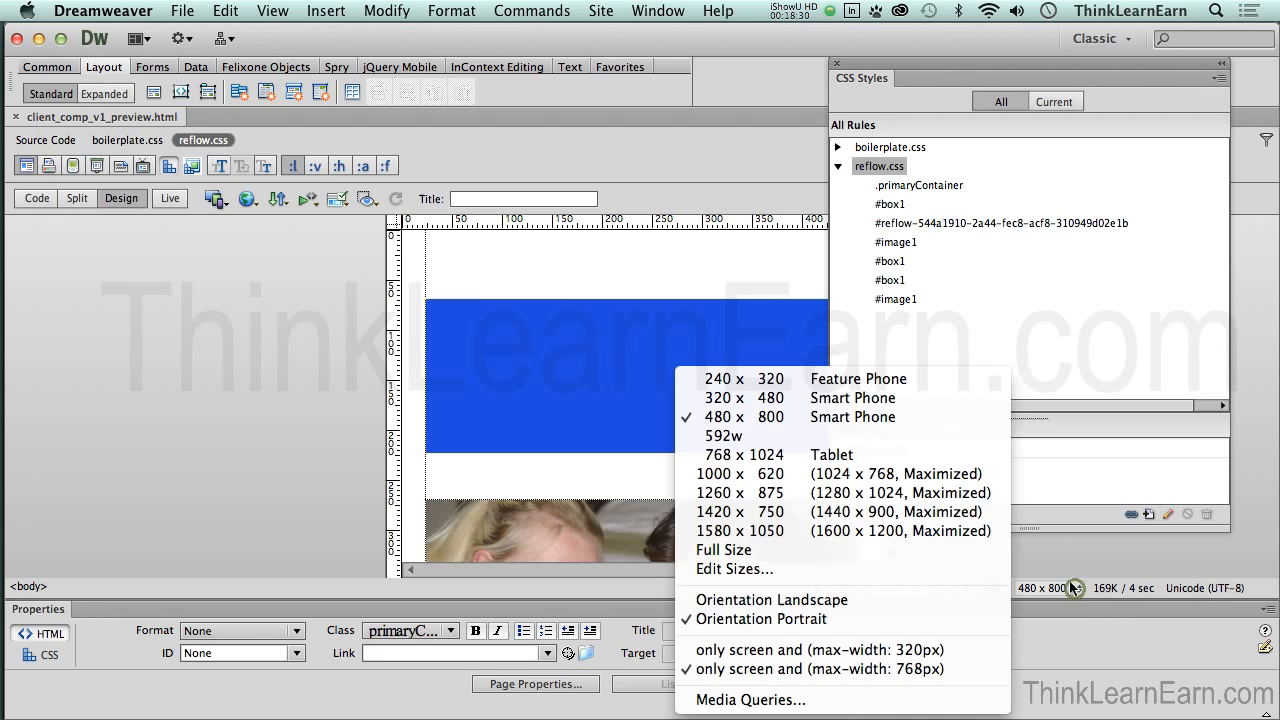
{"action": "left_click", "coordinate": [869, 403]}
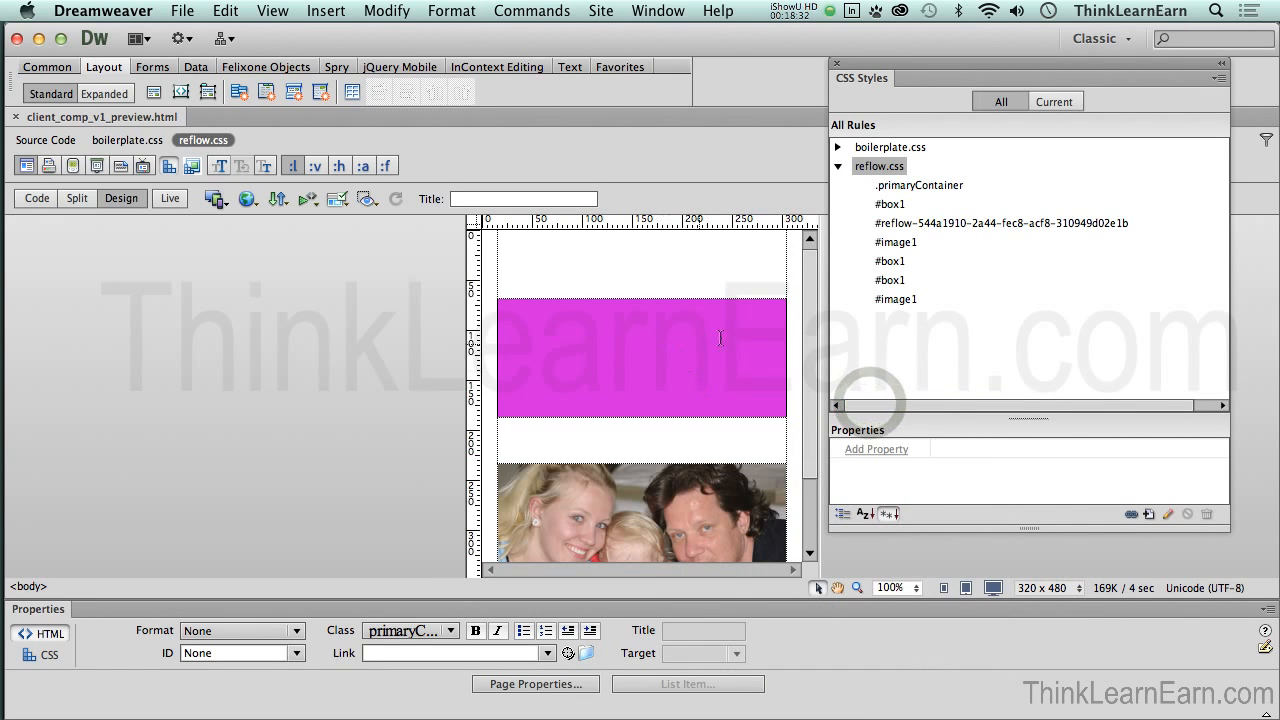
{"action": "mouse_move", "coordinate": [812, 350]}
{"action": "left_mouse_down"}
{"action": "mouse_move", "coordinate": [820, 425]}
{"action": "mouse_move", "coordinate": [810, 345]}
{"action": "left_mouse_up"}
{"action": "left_click", "coordinate": [378, 307]}
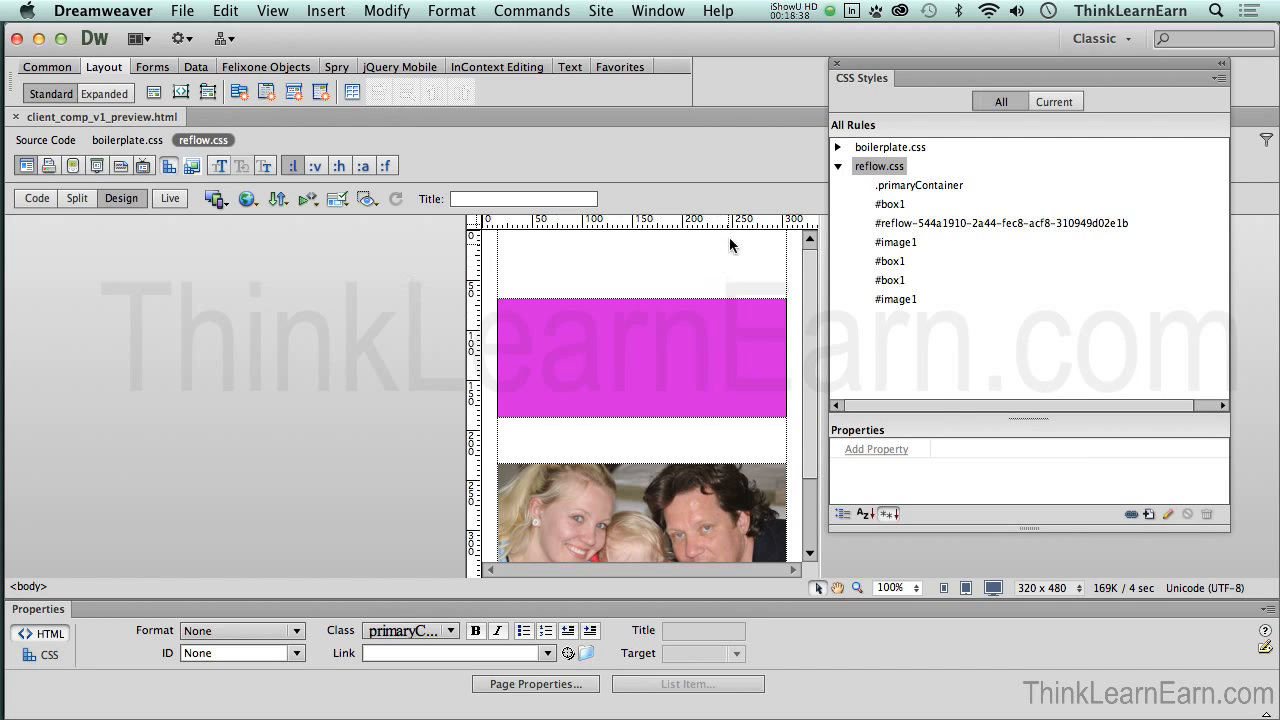
{"action": "left_click", "coordinate": [888, 204]}
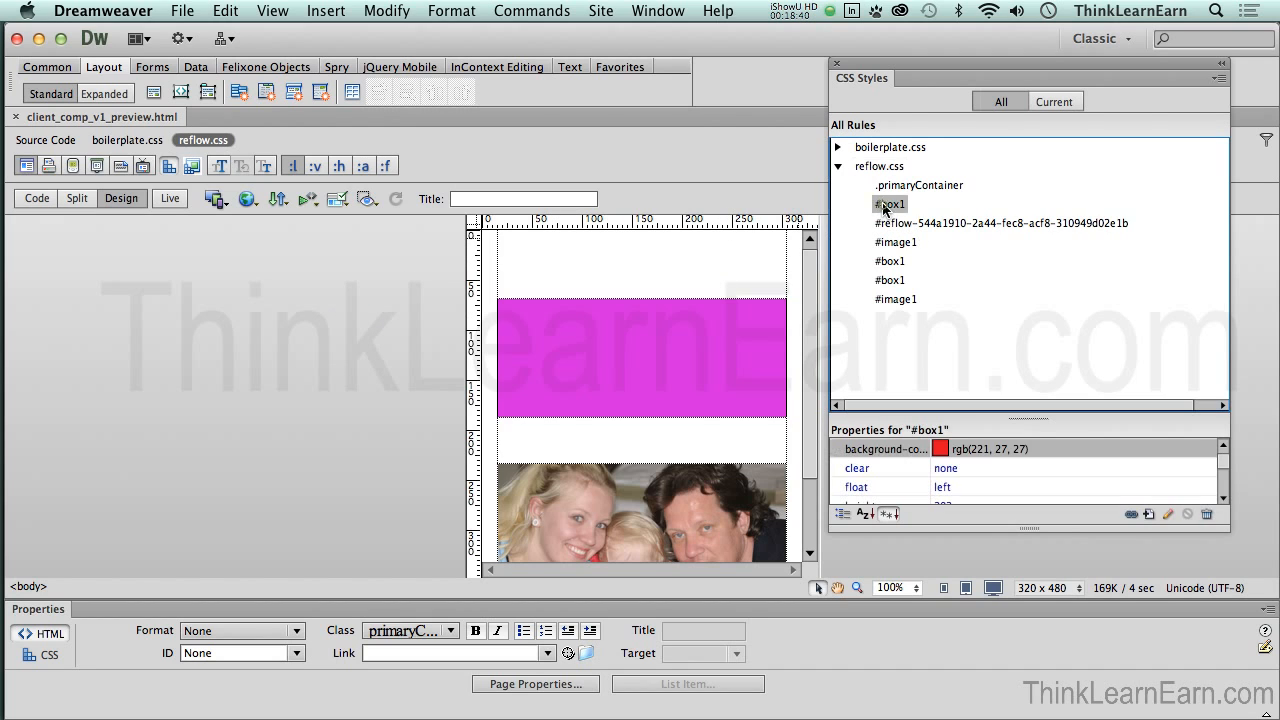
{"action": "left_click", "coordinate": [888, 242]}
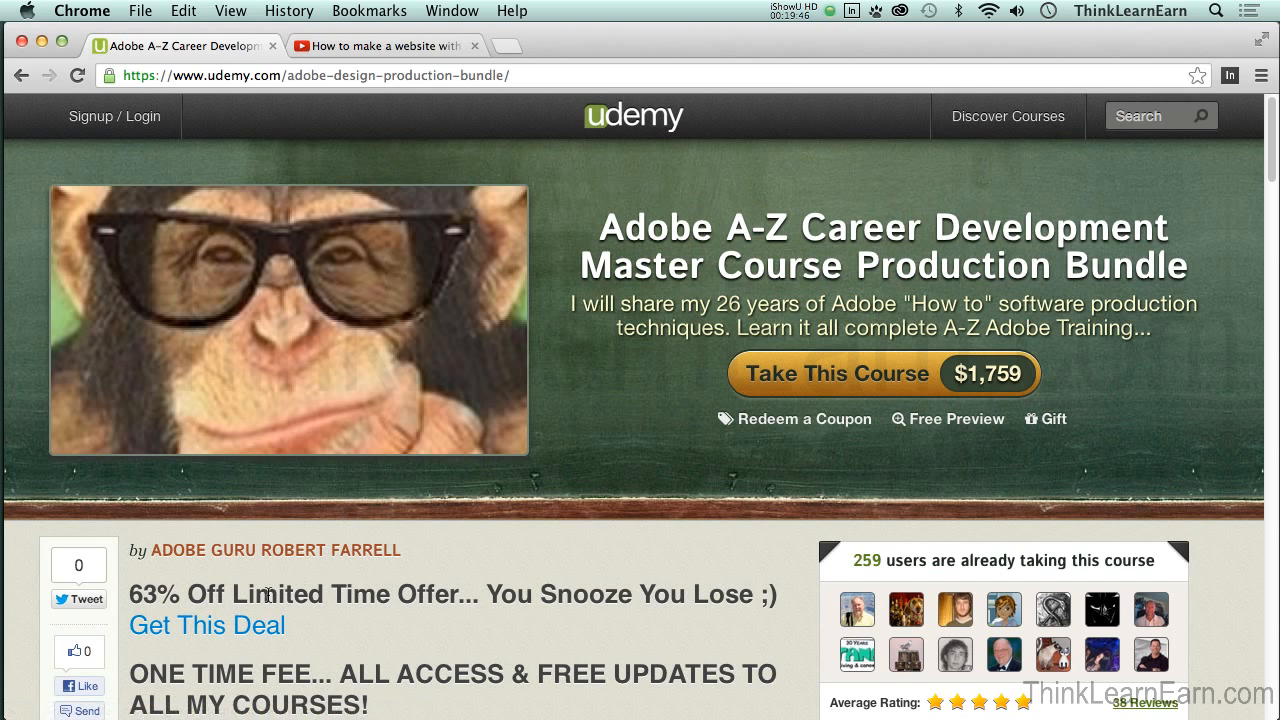
- Open the Get This Deal offer on the Udemy course page in Chrome, look through its course list, and return to its beginning
{"action": "left_click", "coordinate": [237, 629]}
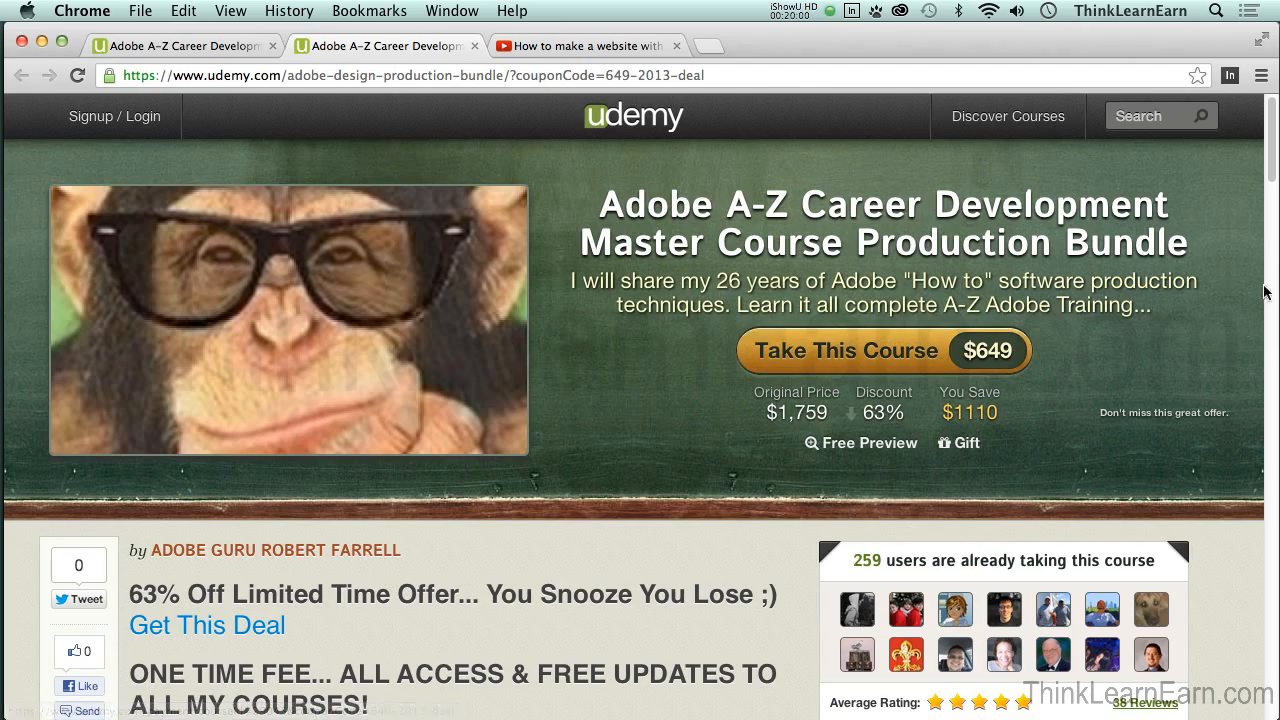
{"action": "scroll", "coordinate": [1270, 178], "scroll_direction": "down", "scroll_amount": 1}
{"action": "scroll", "coordinate": [1270, 178], "scroll_direction": "down", "scroll_amount": 15}
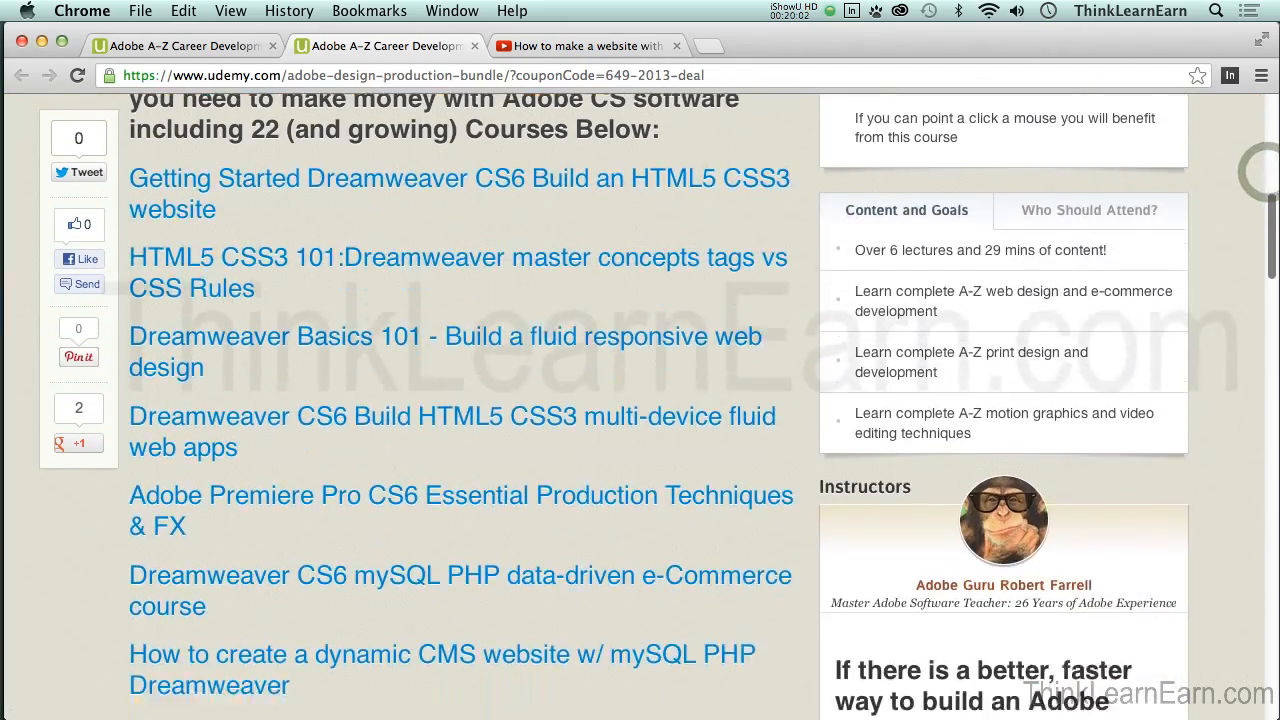
{"action": "scroll", "coordinate": [640, 406], "scroll_direction": "down", "scroll_amount": 8}
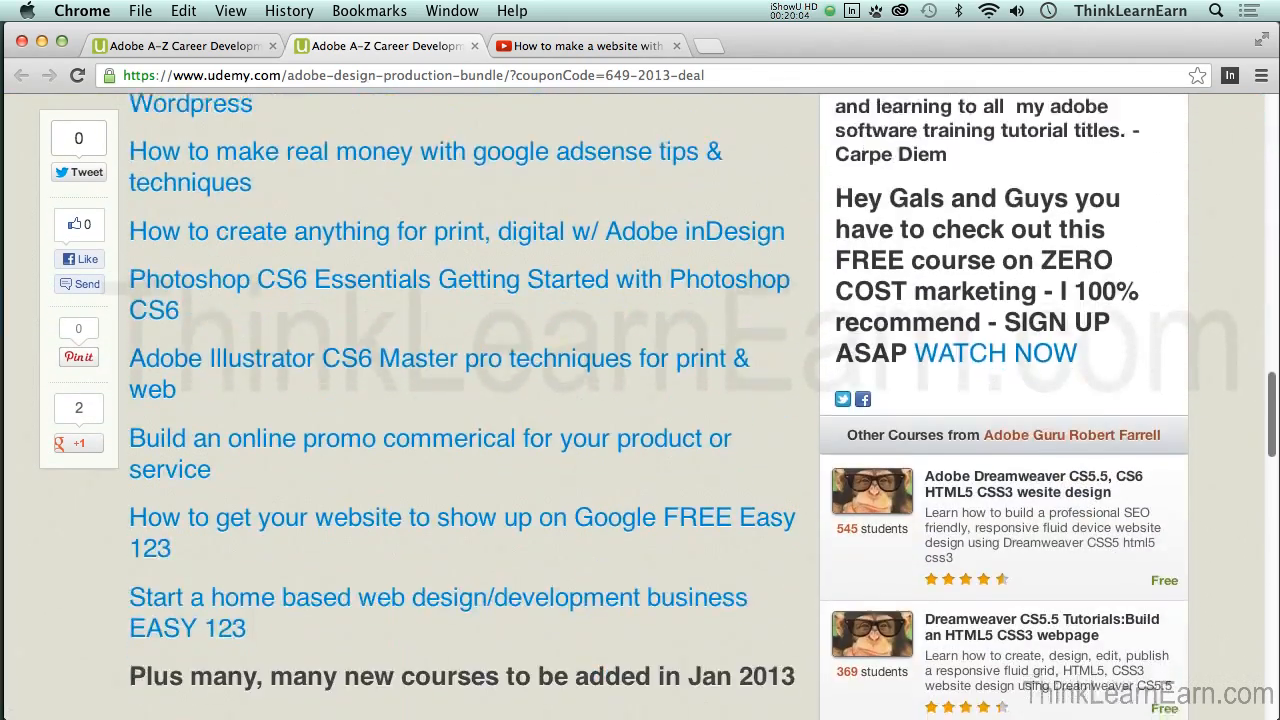
{"action": "scroll", "coordinate": [640, 406], "scroll_direction": "up", "scroll_amount": 5}
{"action": "left_click_drag", "start_coordinate": [1272, 393], "coordinate": [1271, 135]}
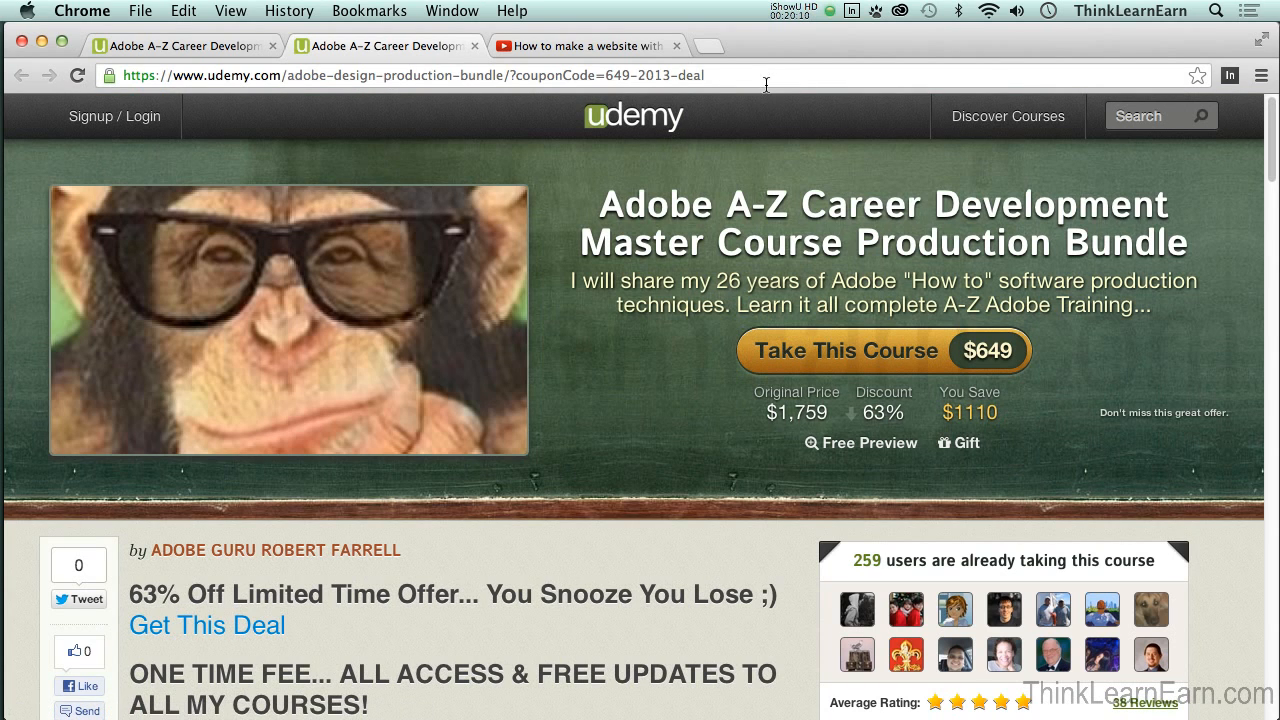
- Switch to Calculator, move it slightly up over the course page, and multiply 375 by 5
{"action": "key", "text": "super+Tab"}
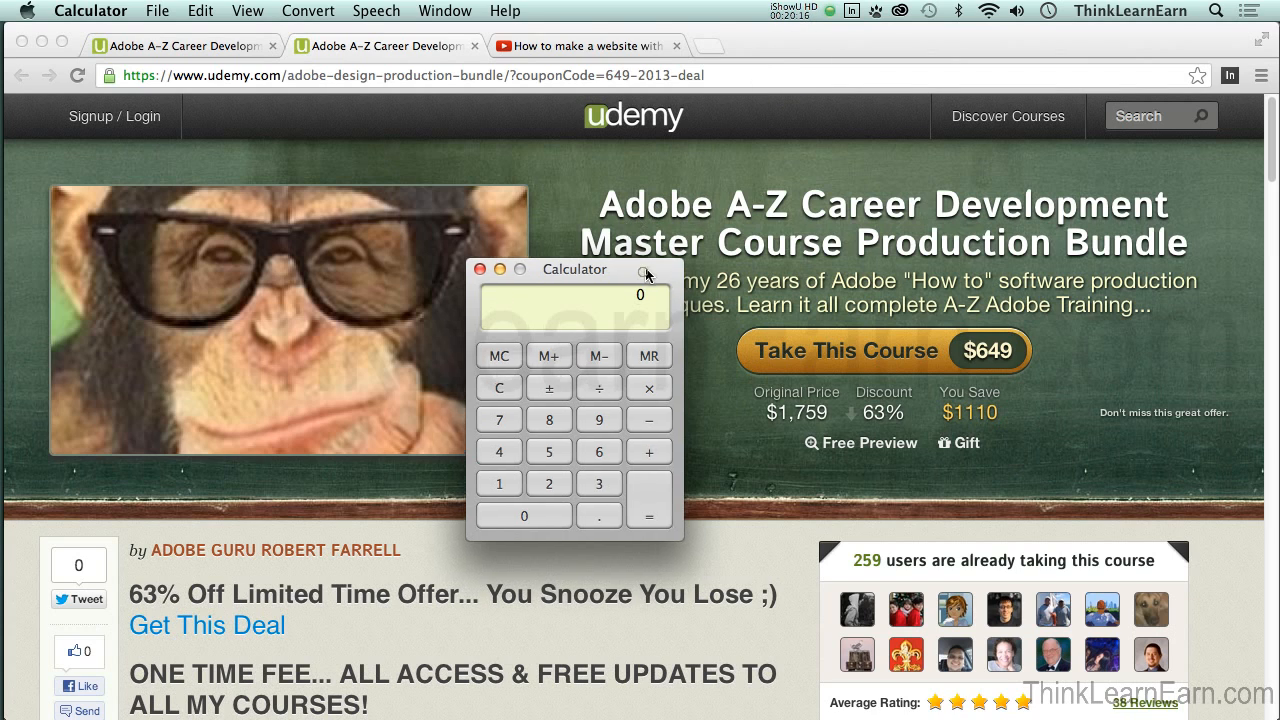
{"action": "left_click_drag", "start_coordinate": [644, 278], "coordinate": [648, 253]}
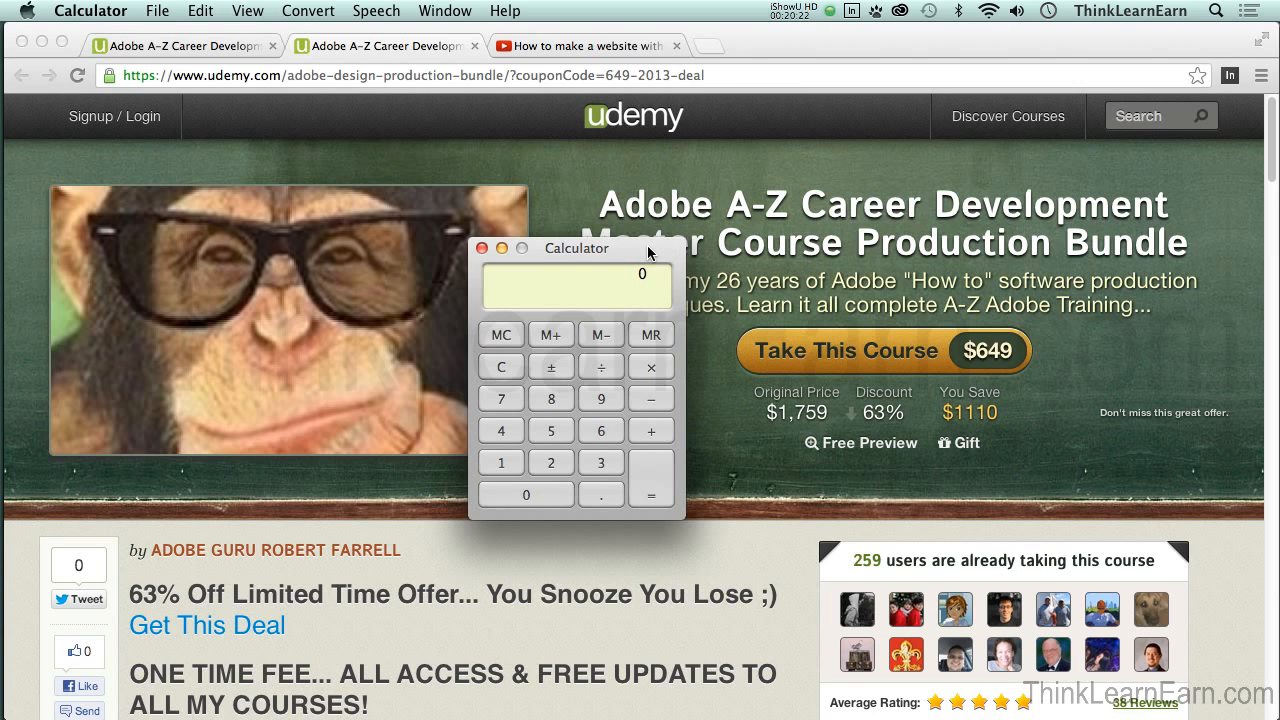
{"action": "type", "text": "375"}
{"action": "key", "text": "asterisk"}
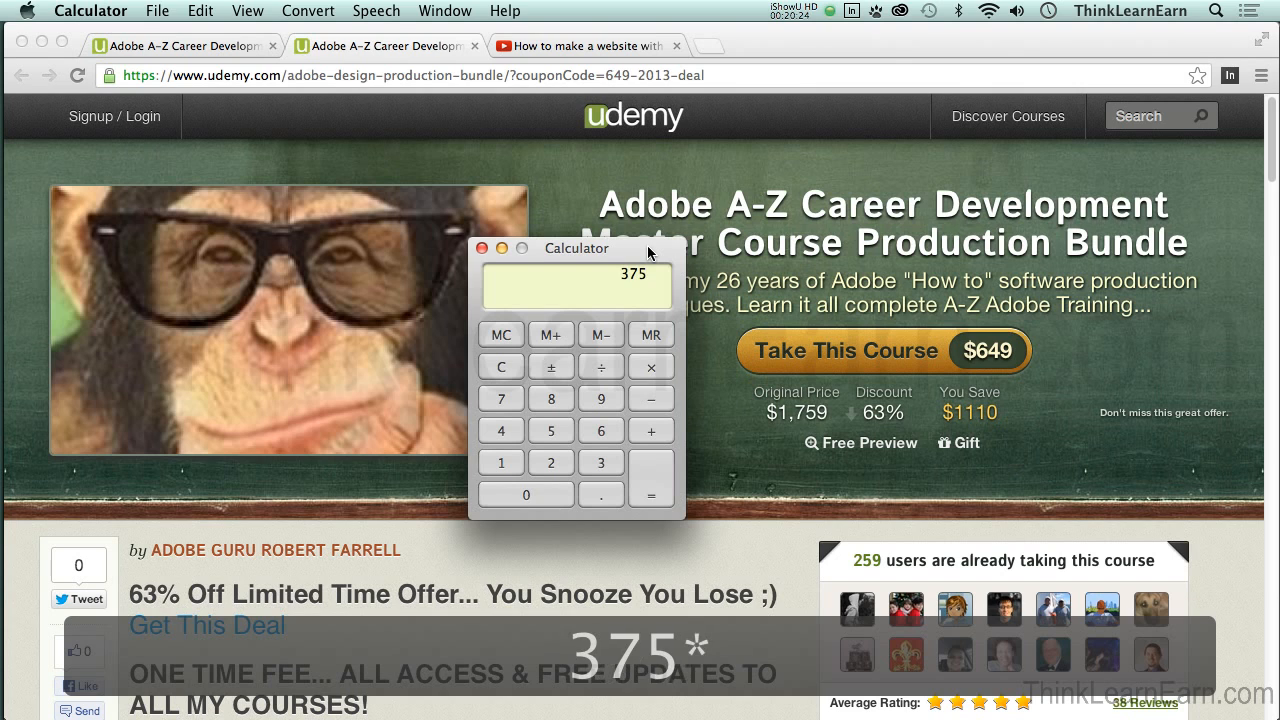
{"action": "key", "text": "5"}
{"action": "key", "text": "equal"}
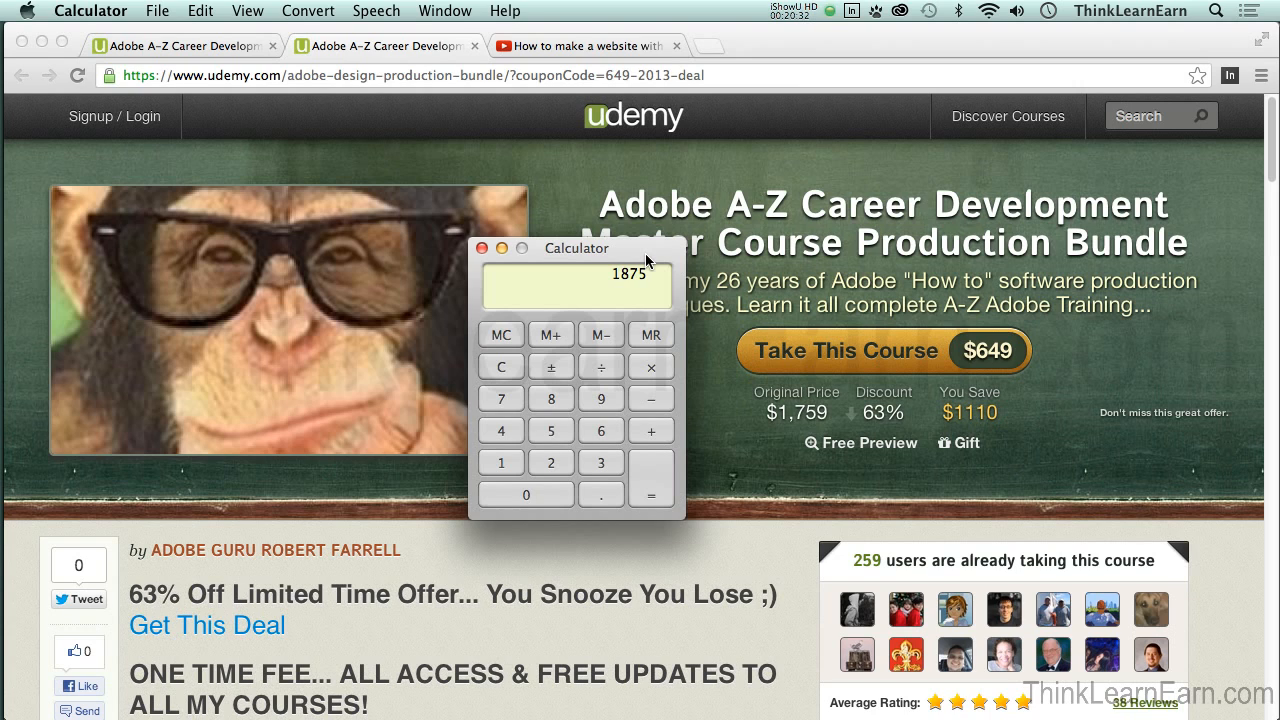
- Calculate 20 times 12 times 5 in Calculator and return to the course page in Chrome
{"action": "left_click_drag", "start_coordinate": [646, 261], "coordinate": [636, 241]}
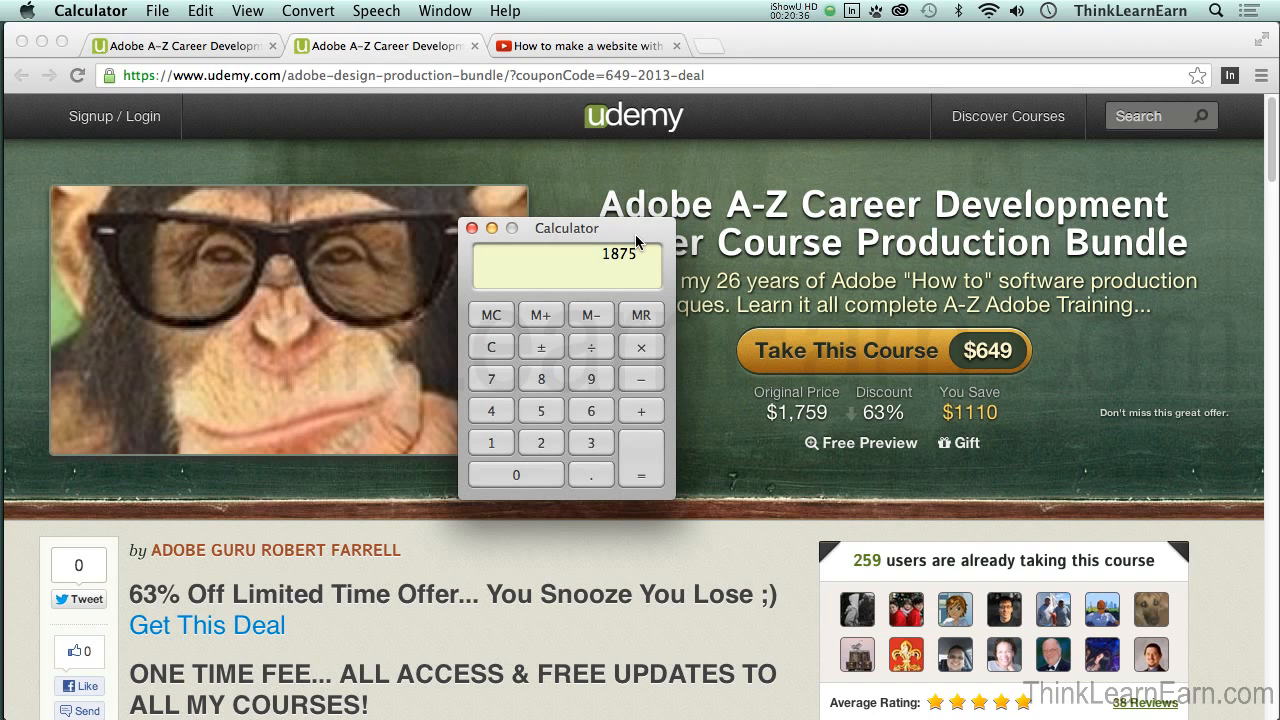
{"action": "type", "text": "2"}
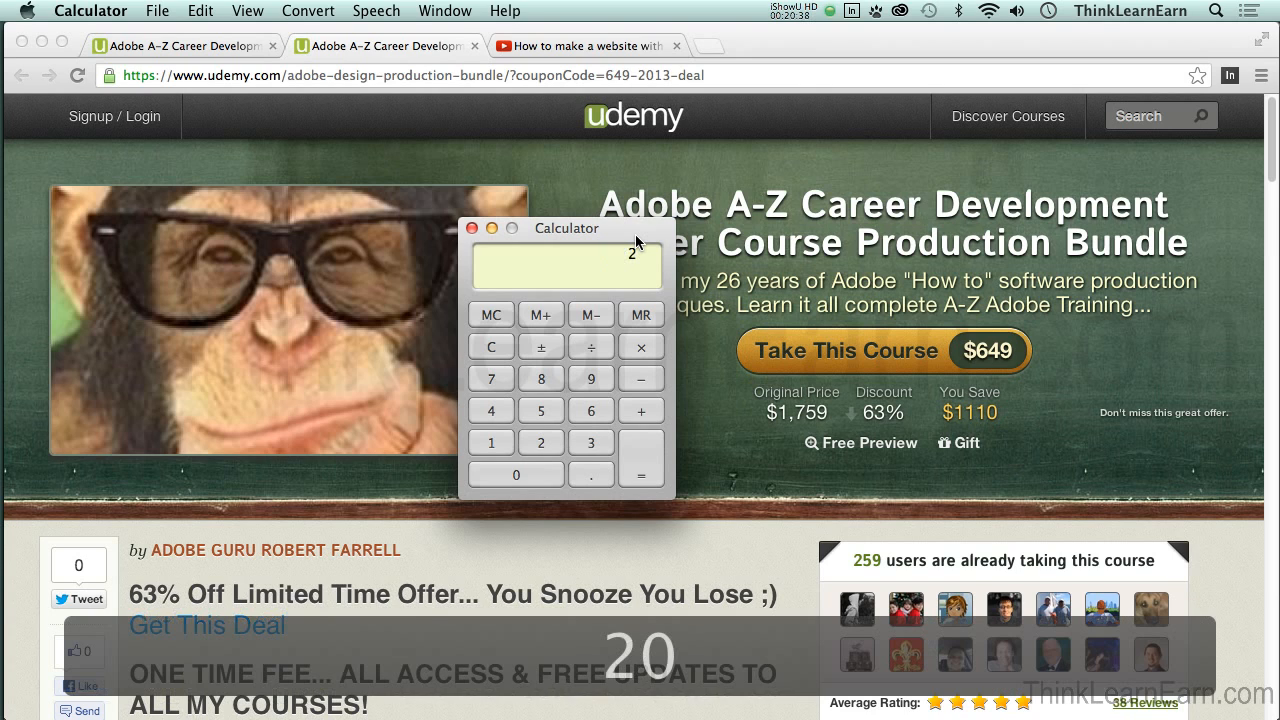
{"action": "type", "text": "0*12="}
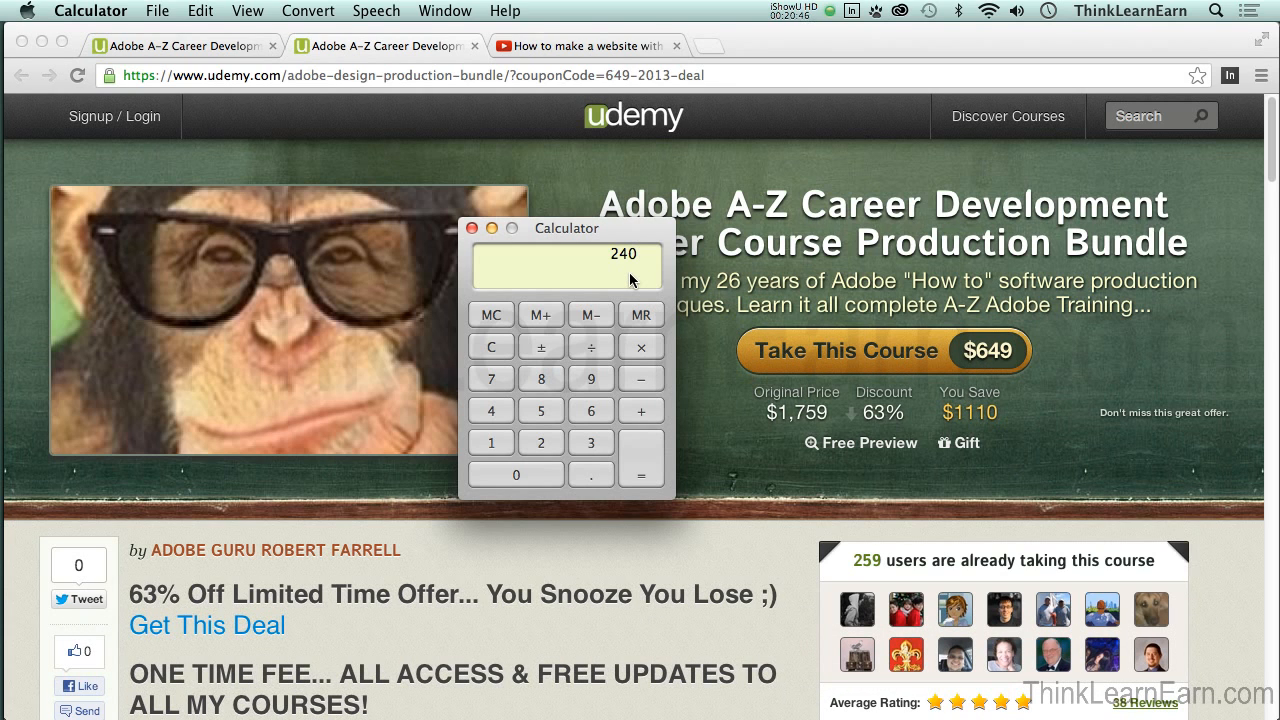
{"action": "type", "text": "*5="}
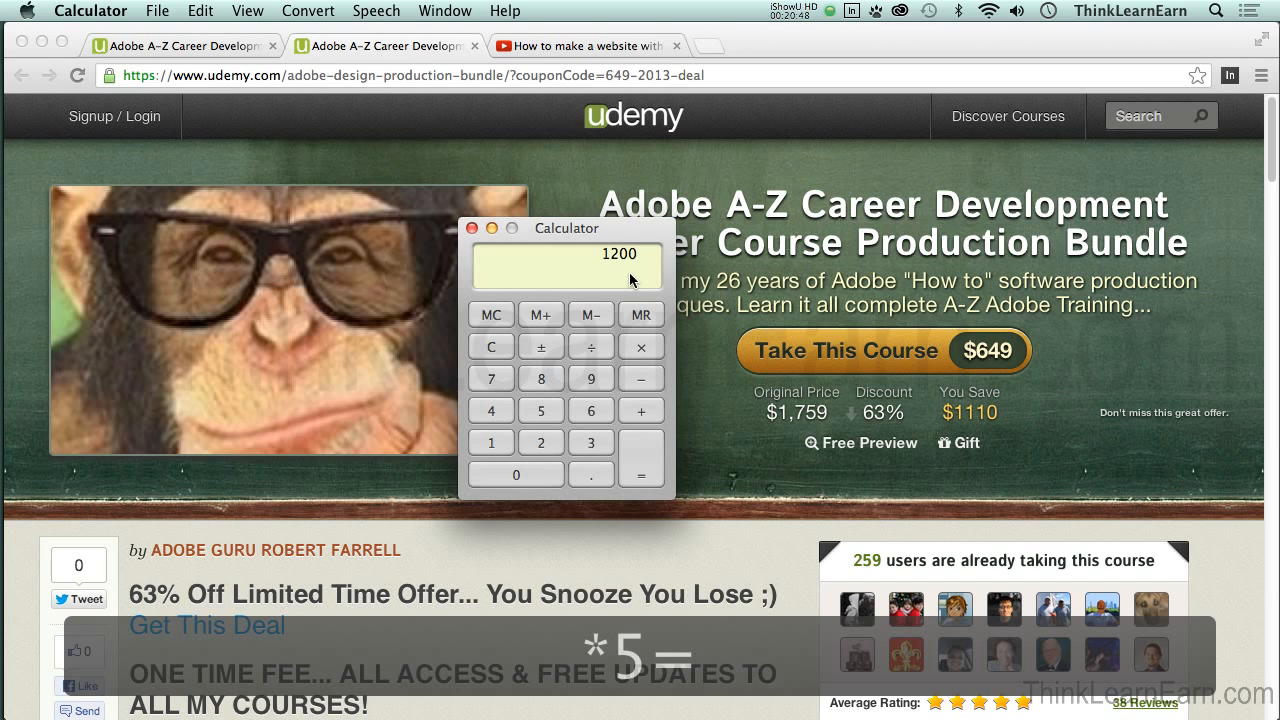
{"action": "left_click", "coordinate": [702, 264]}
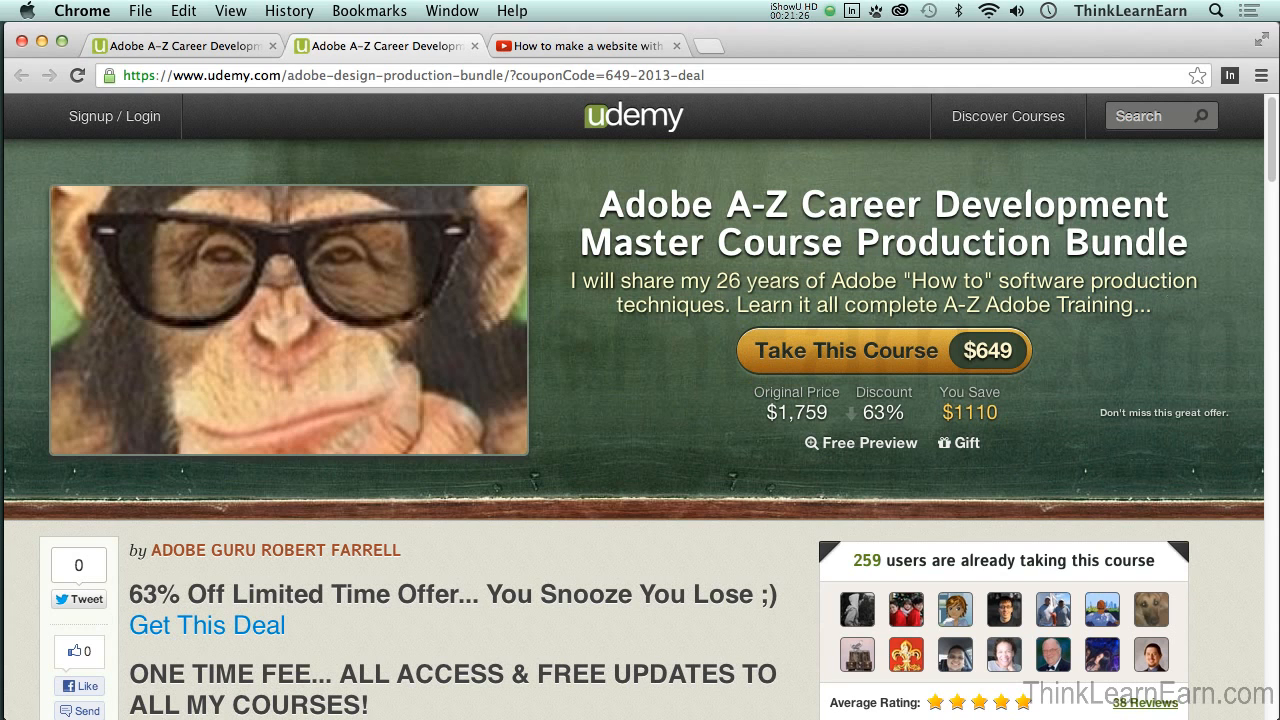
- Review the opening section of the discounted course page and switch to the YouTube channel page about making a website with Adobe software
{"action": "mouse_move", "coordinate": [1274, 176]}
{"action": "left_mouse_down"}
{"action": "mouse_move", "coordinate": [1275, 188]}
{"action": "mouse_move", "coordinate": [1274, 176]}
{"action": "left_mouse_up"}
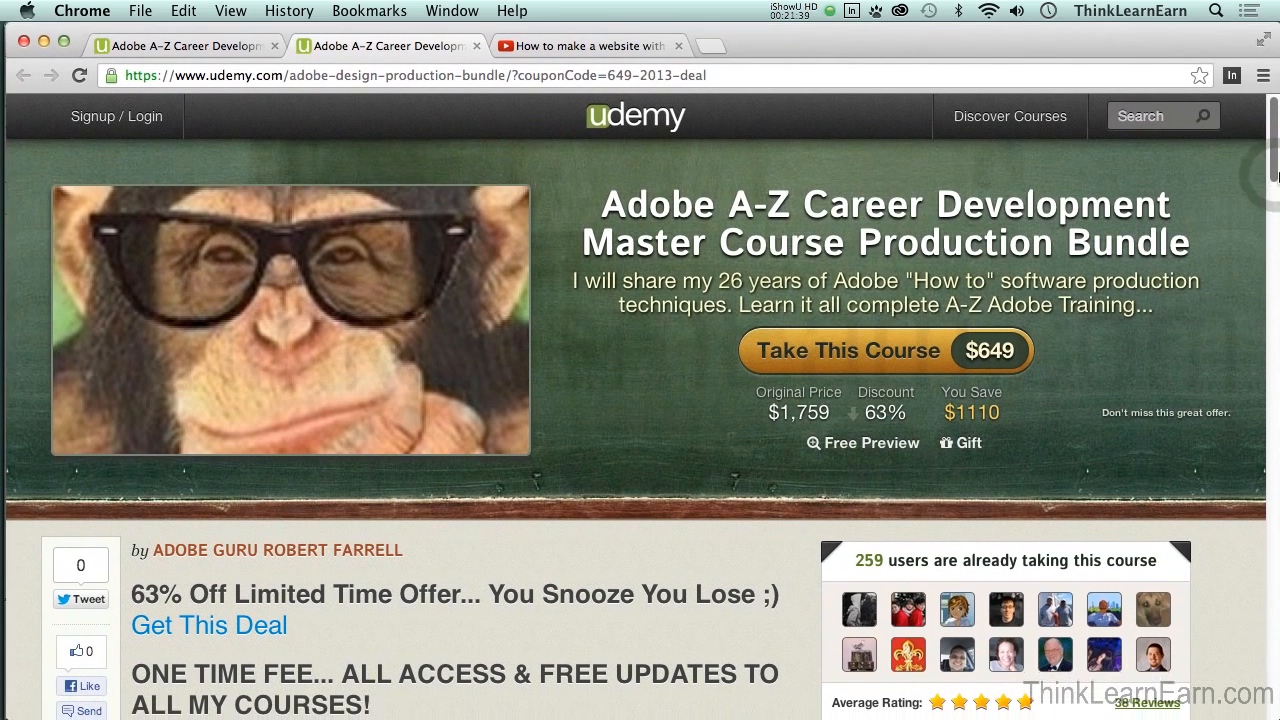
{"action": "scroll", "coordinate": [1276, 175], "scroll_direction": "down", "scroll_amount": 5}
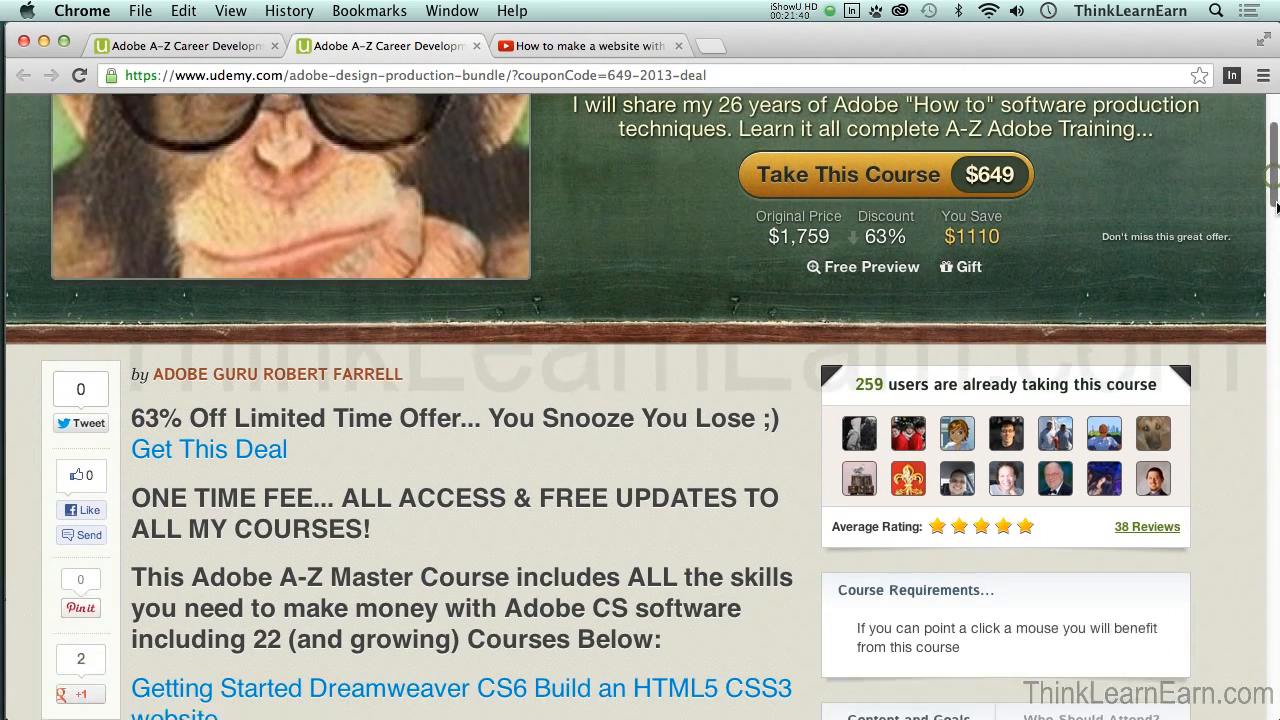
{"action": "scroll", "coordinate": [1262, 175], "scroll_direction": "up", "scroll_amount": 5}
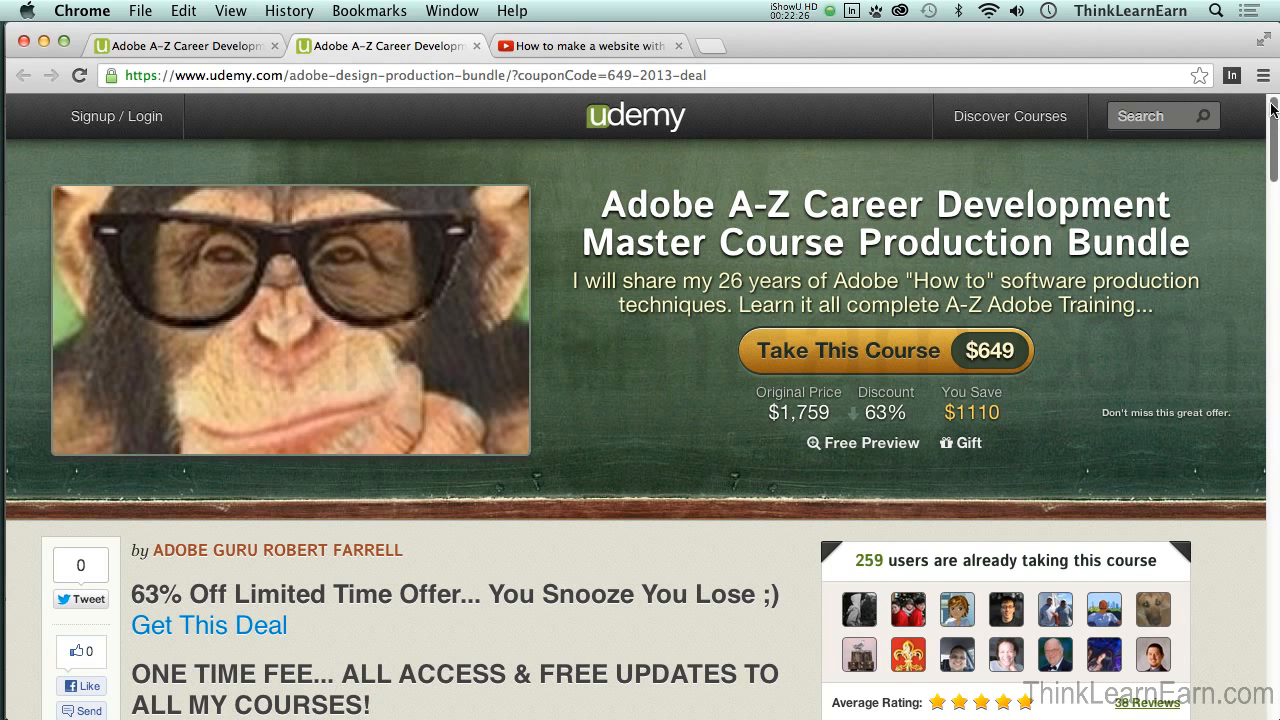
{"action": "left_click", "coordinate": [624, 50]}
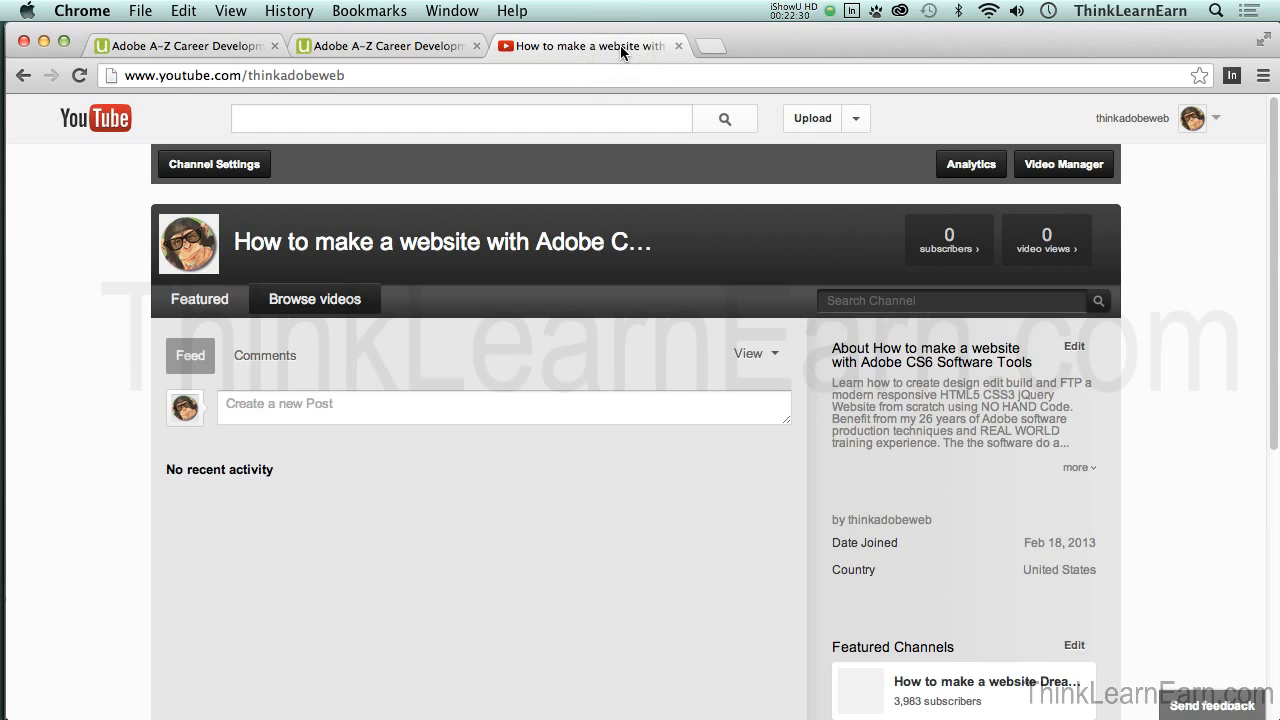